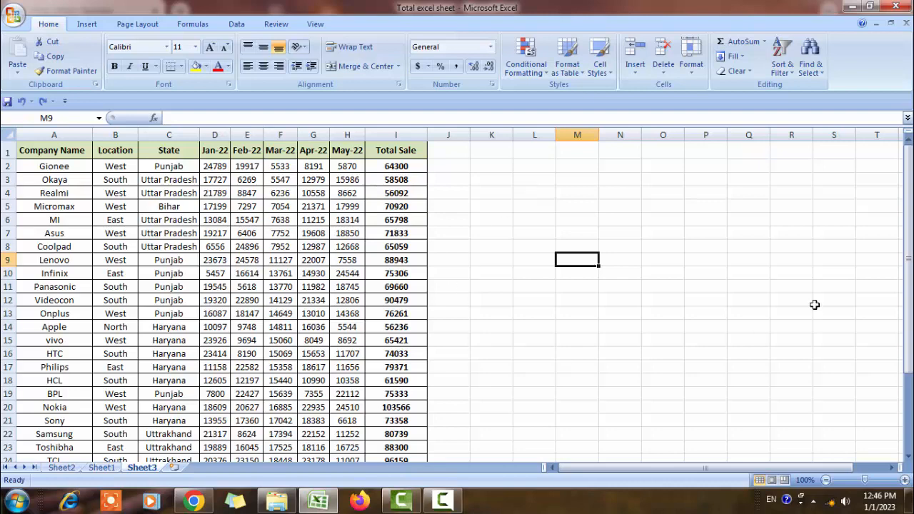
{"action": "scroll", "coordinate": [254, 303], "scroll_direction": "down", "scroll_amount": 5}
{"action": "scroll", "coordinate": [246, 300], "scroll_direction": "up", "scroll_amount": 5}
{"action": "scroll", "coordinate": [75, 309], "scroll_direction": "down", "scroll_amount": 2}
{"action": "scroll", "coordinate": [75, 309], "scroll_direction": "up", "scroll_amount": 2}
{"action": "left_click", "coordinate": [547, 194]}
{"action": "left_click", "coordinate": [548, 255]}
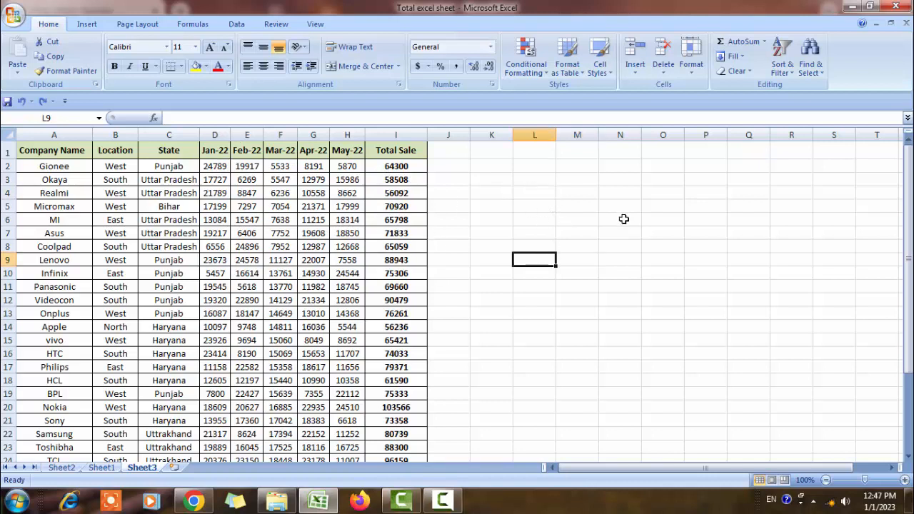
{"action": "left_click", "coordinate": [620, 220]}
{"action": "left_click", "coordinate": [571, 260]}
{"action": "left_click", "coordinate": [536, 197]}
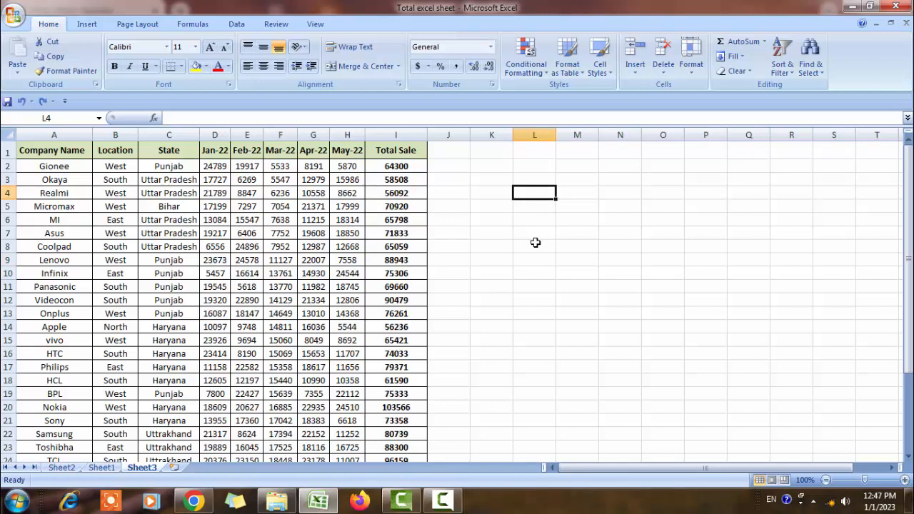
{"action": "left_click", "coordinate": [542, 274]}
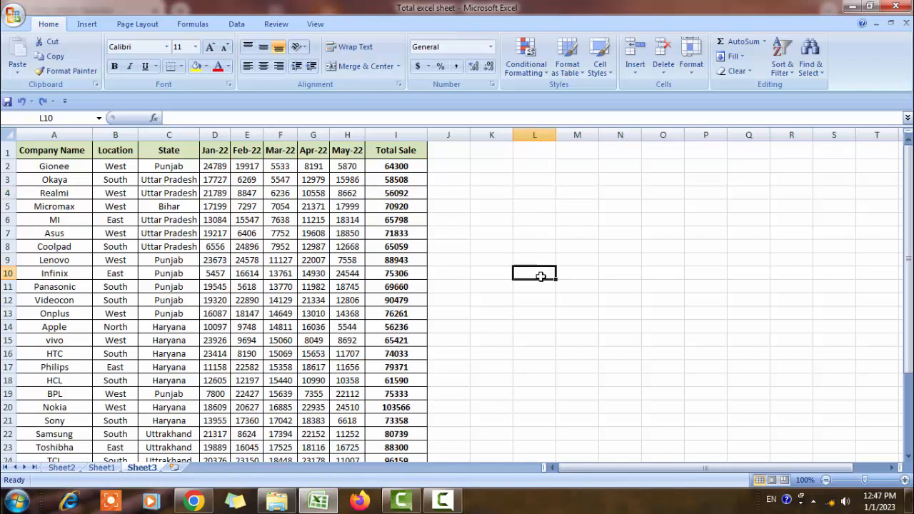
{"action": "left_click", "coordinate": [547, 341]}
{"action": "left_click", "coordinate": [540, 232]}
{"action": "left_click", "coordinate": [540, 179]}
{"action": "left_click", "coordinate": [533, 235]}
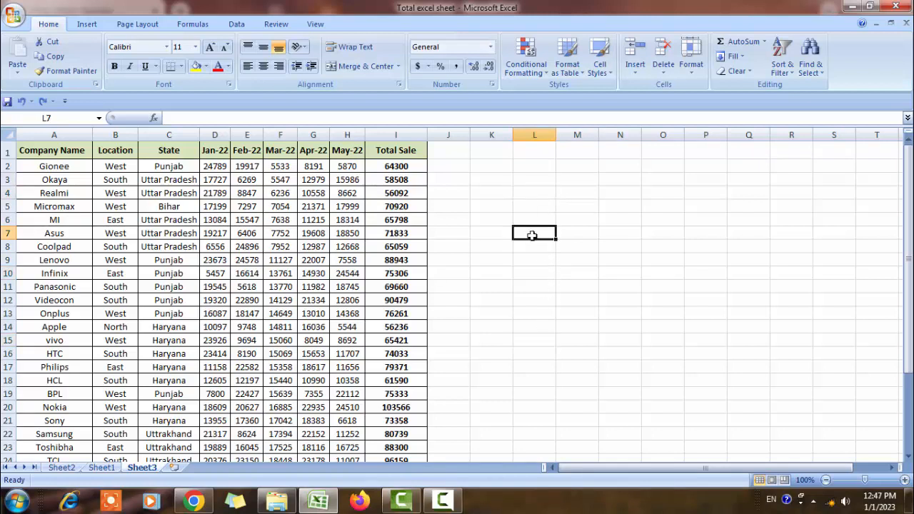
{"action": "left_click", "coordinate": [532, 276]}
{"action": "left_click", "coordinate": [538, 210]}
{"action": "left_click", "coordinate": [548, 255]}
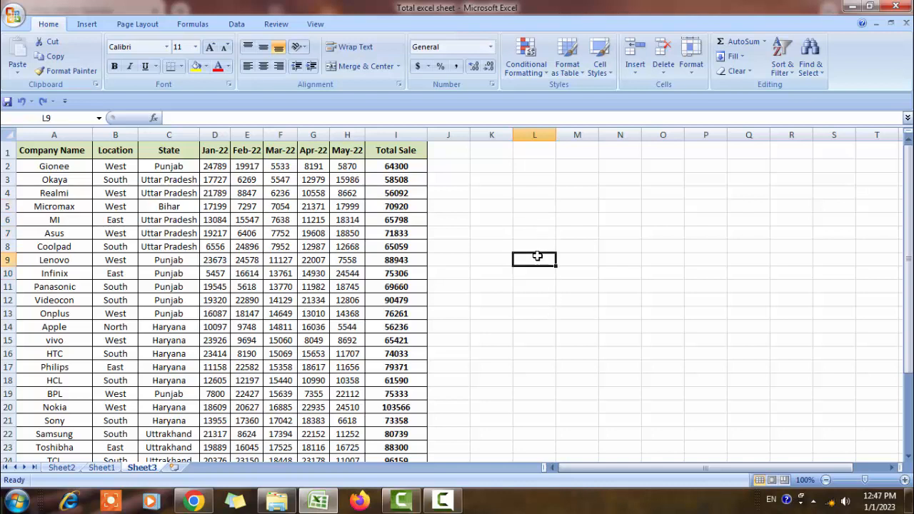
{"action": "left_click", "coordinate": [557, 312]}
{"action": "left_click", "coordinate": [620, 207]}
{"action": "left_click", "coordinate": [546, 178]}
{"action": "left_click", "coordinate": [536, 235]}
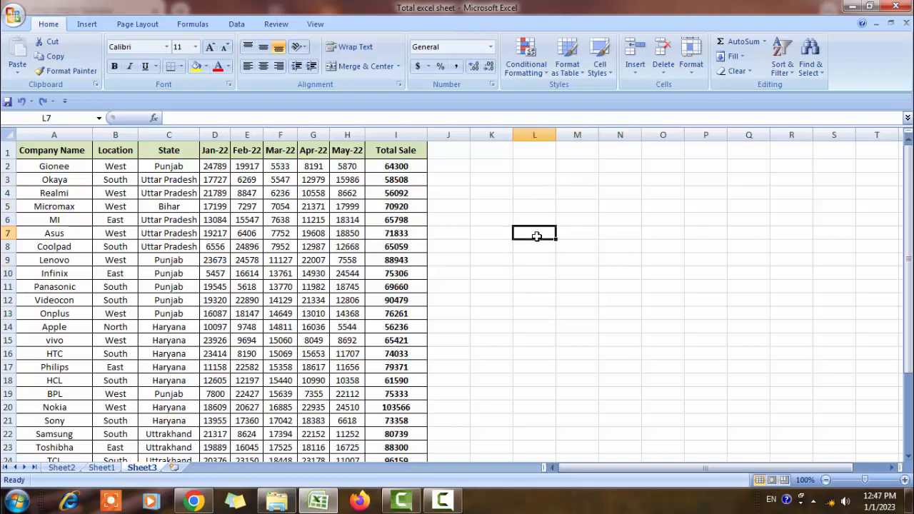
{"action": "left_click", "coordinate": [546, 295]}
{"action": "left_click", "coordinate": [537, 352]}
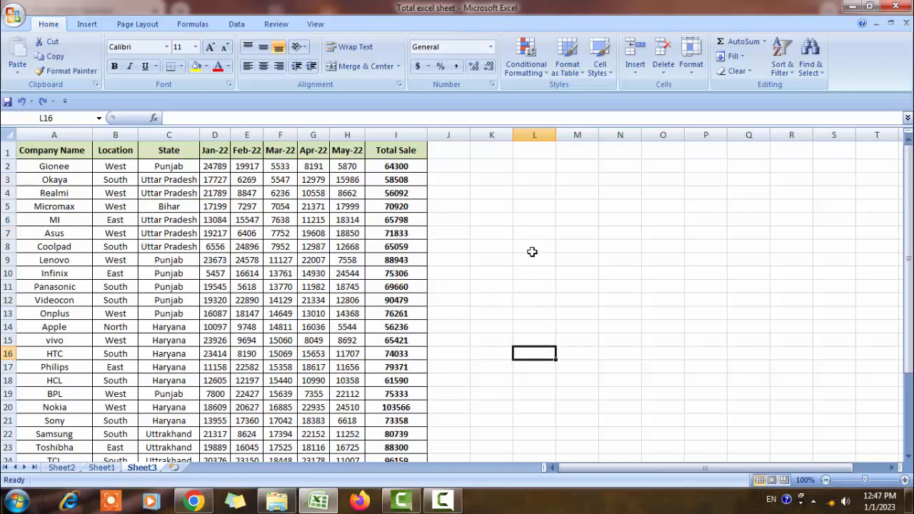
{"action": "left_click", "coordinate": [455, 493]}
{"action": "left_click", "coordinate": [570, 230]}
{"action": "left_click", "coordinate": [527, 246]}
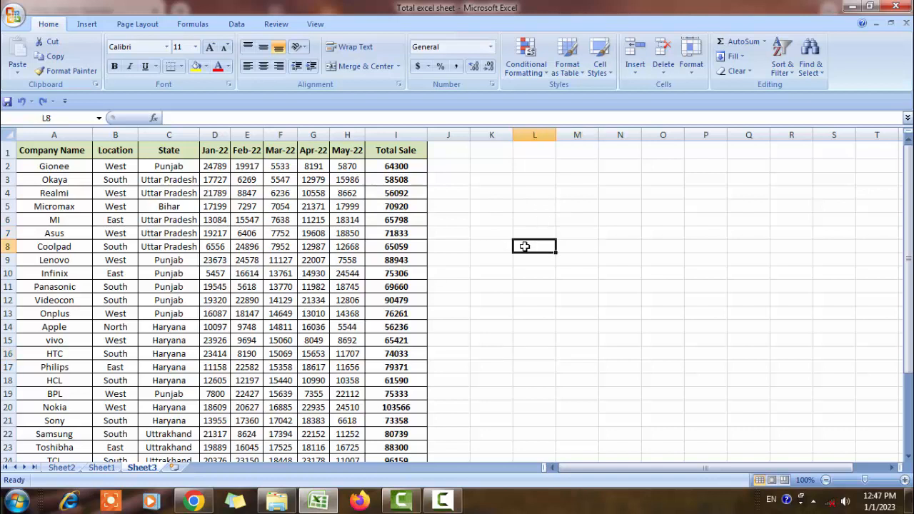
{"action": "left_click", "coordinate": [521, 206]}
{"action": "left_click", "coordinate": [619, 233]}
{"action": "left_click", "coordinate": [624, 284]}
{"action": "left_click", "coordinate": [557, 244]}
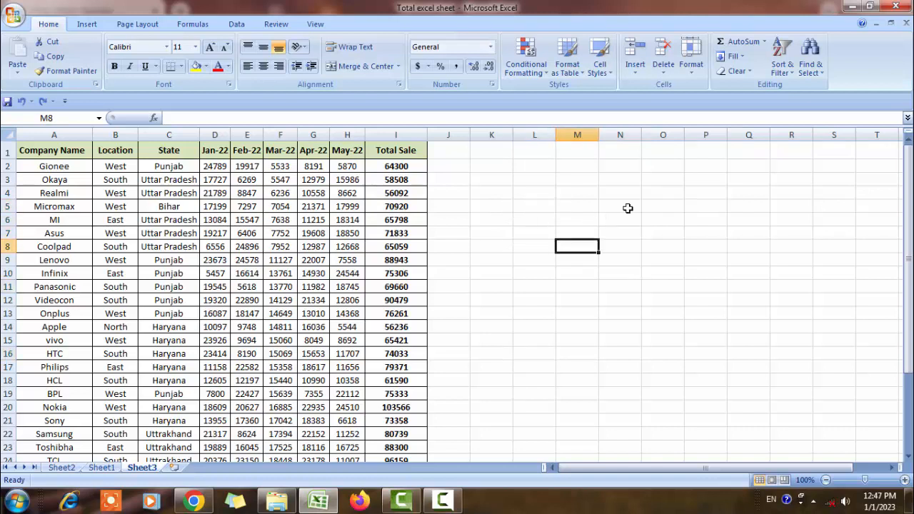
{"action": "left_click", "coordinate": [628, 206]}
{"action": "left_click", "coordinate": [611, 267]}
{"action": "left_click", "coordinate": [564, 232]}
{"action": "left_click", "coordinate": [536, 219]}
{"action": "left_click", "coordinate": [543, 272]}
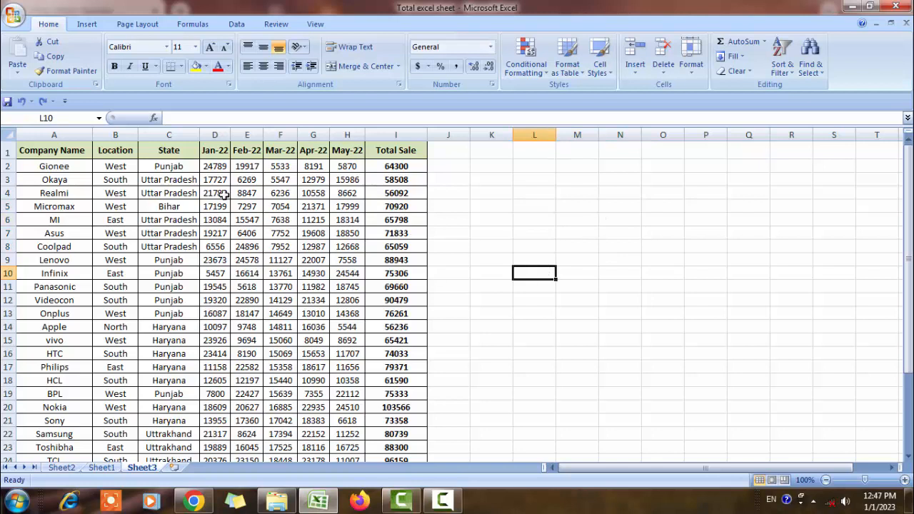
Create a PivotTable from the sales data in Sheet3!$A$1:$I$32, placed on a new worksheet
{"action": "left_click", "coordinate": [192, 206]}
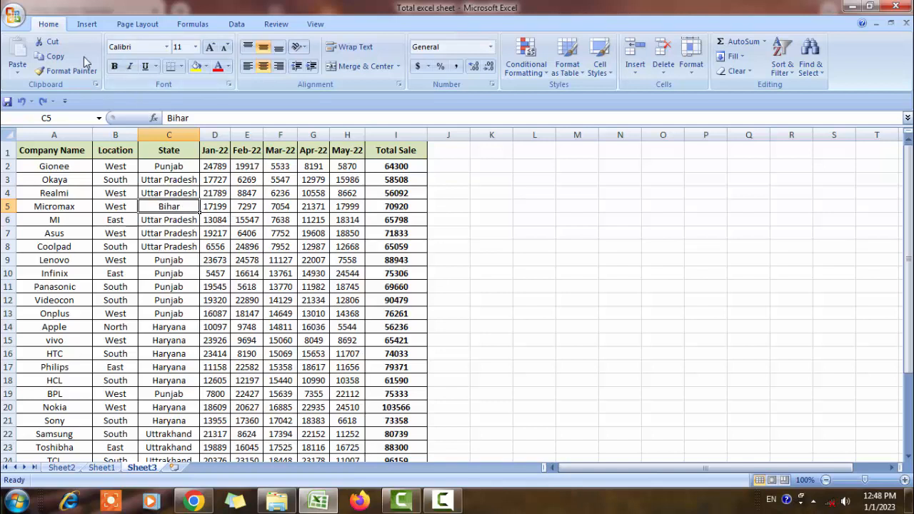
{"action": "left_click", "coordinate": [160, 246]}
{"action": "left_click", "coordinate": [183, 286]}
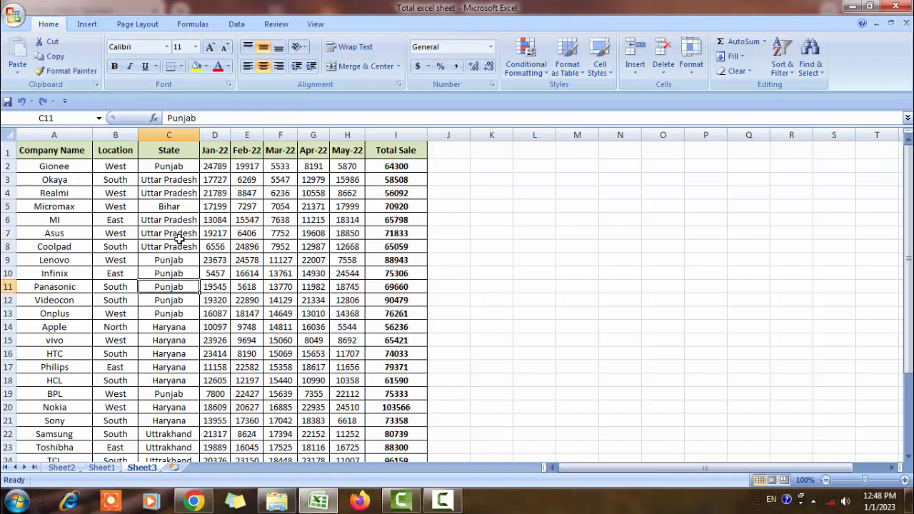
{"action": "left_click", "coordinate": [178, 230]}
{"action": "left_click", "coordinate": [181, 207]}
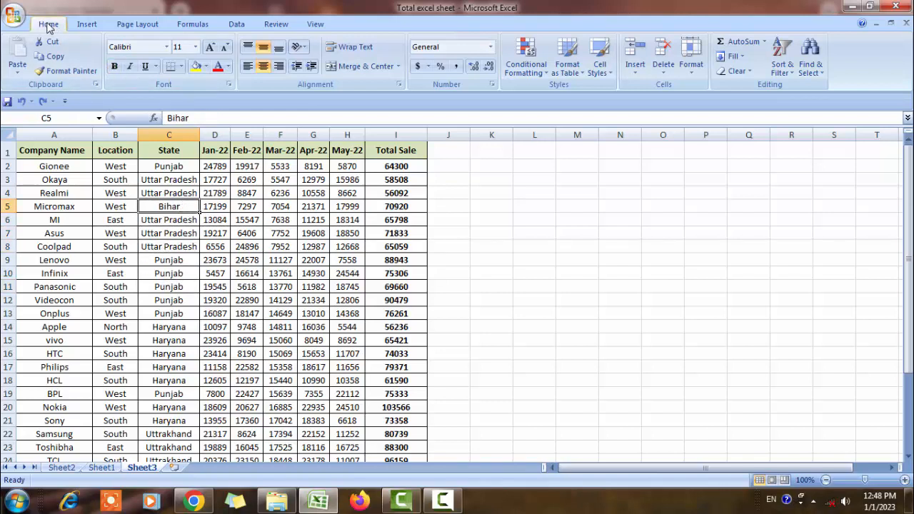
{"action": "left_click", "coordinate": [87, 24]}
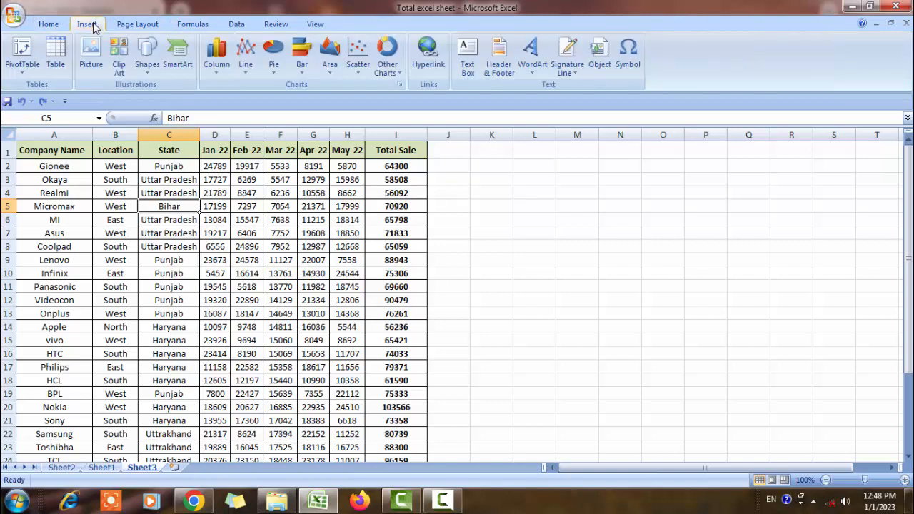
{"action": "left_click", "coordinate": [20, 54]}
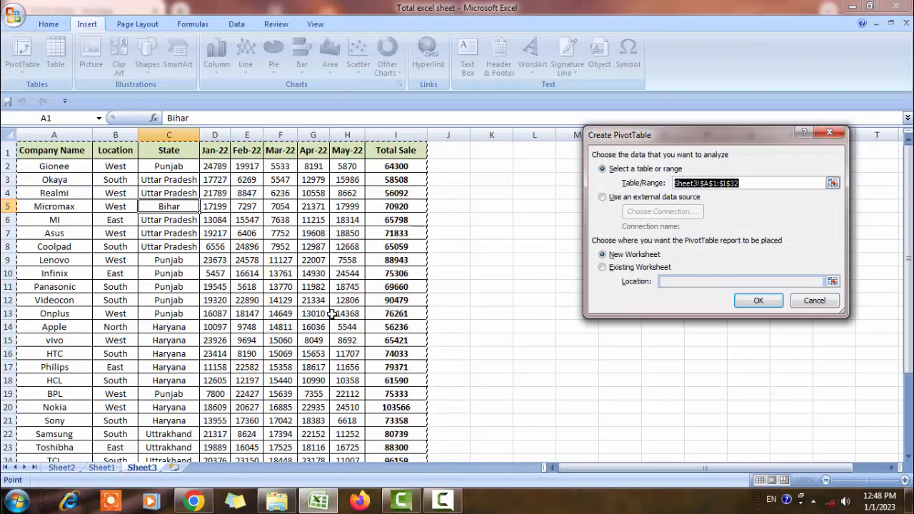
{"action": "scroll", "coordinate": [278, 271], "scroll_direction": "down", "scroll_amount": 7}
{"action": "scroll", "coordinate": [265, 286], "scroll_direction": "up", "scroll_amount": 7}
{"action": "left_click", "coordinate": [758, 303]}
{"action": "left_click", "coordinate": [746, 307]}
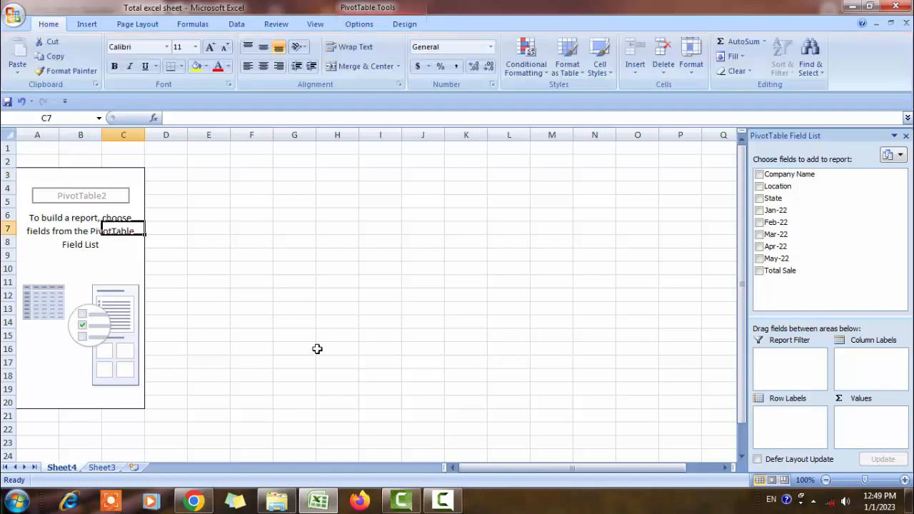
Add Company Name to the PivotTable's row labels on Sheet4, after a look back at the source data in Sheet3
{"action": "left_click", "coordinate": [101, 468]}
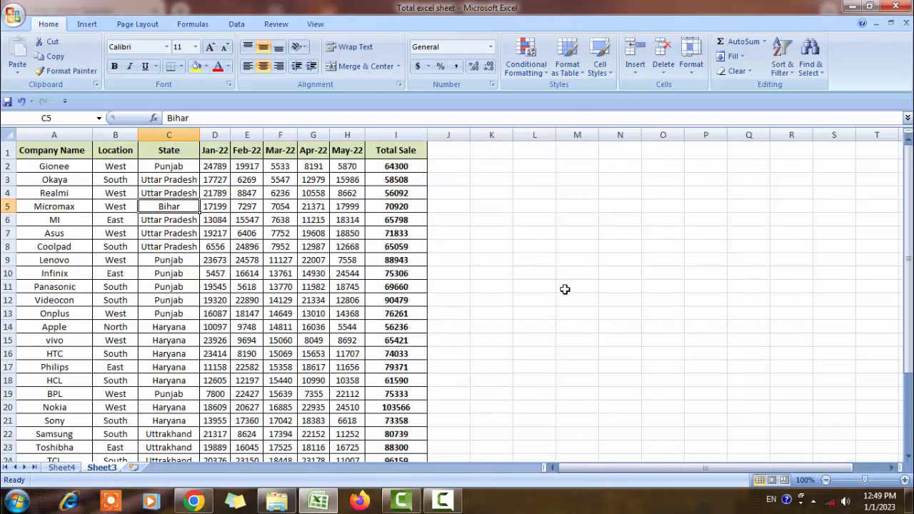
{"action": "left_click", "coordinate": [63, 469]}
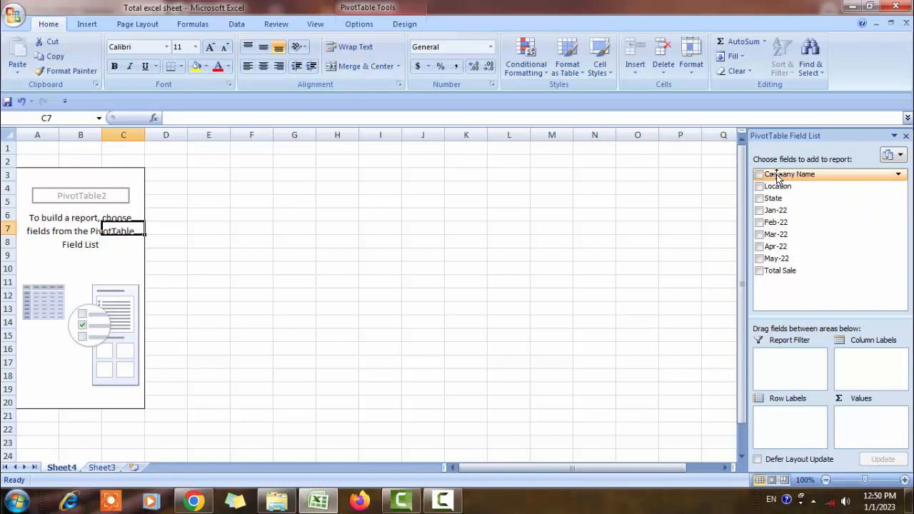
{"action": "left_click_drag", "start_coordinate": [778, 178], "coordinate": [789, 425]}
{"action": "scroll", "coordinate": [47, 269], "scroll_direction": "down", "scroll_amount": 9}
{"action": "scroll", "coordinate": [57, 214], "scroll_direction": "up", "scroll_amount": 7}
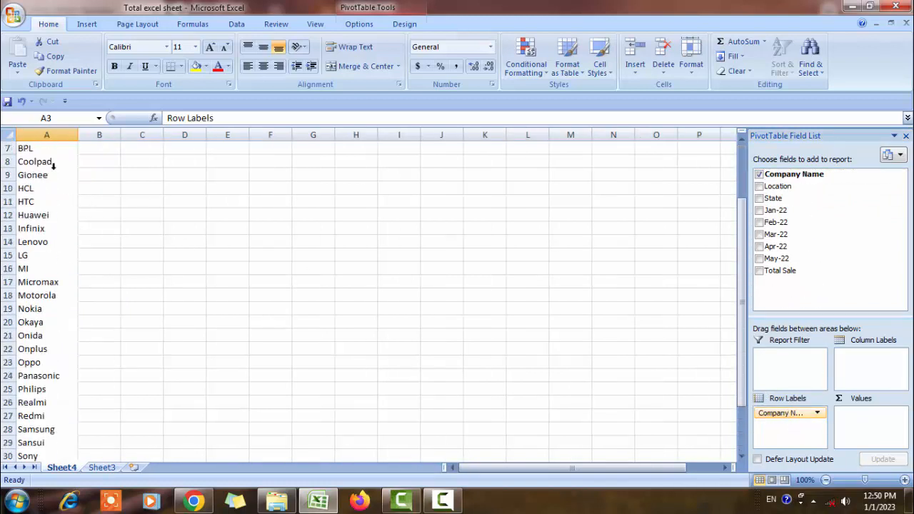
{"action": "scroll", "coordinate": [26, 203], "scroll_direction": "up", "scroll_amount": 2}
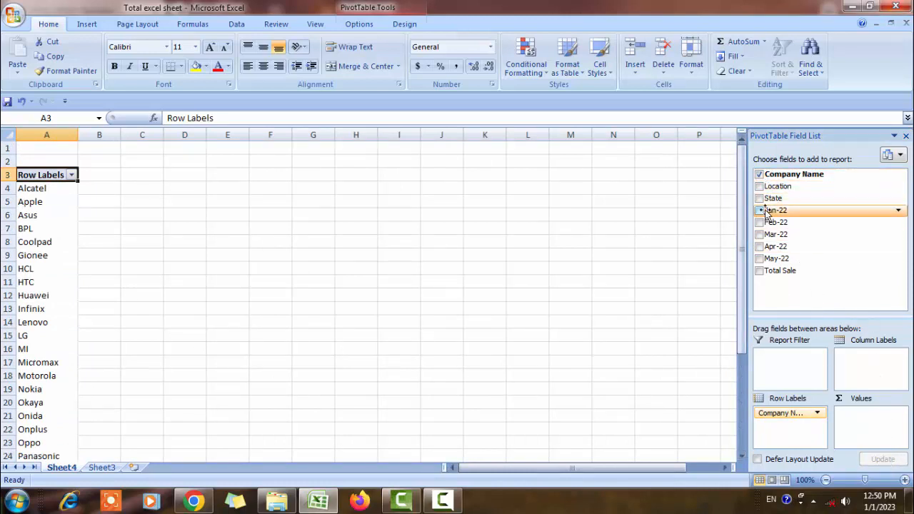
Add Jan-22 to the PivotTable's values as a sum and look through the companies' figures
{"action": "left_click_drag", "start_coordinate": [761, 214], "coordinate": [872, 426]}
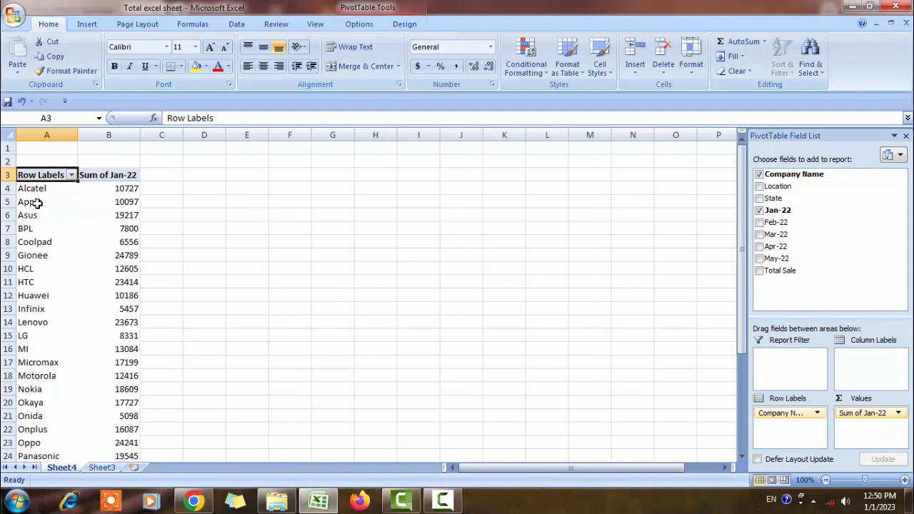
{"action": "scroll", "coordinate": [57, 367], "scroll_direction": "down", "scroll_amount": 5}
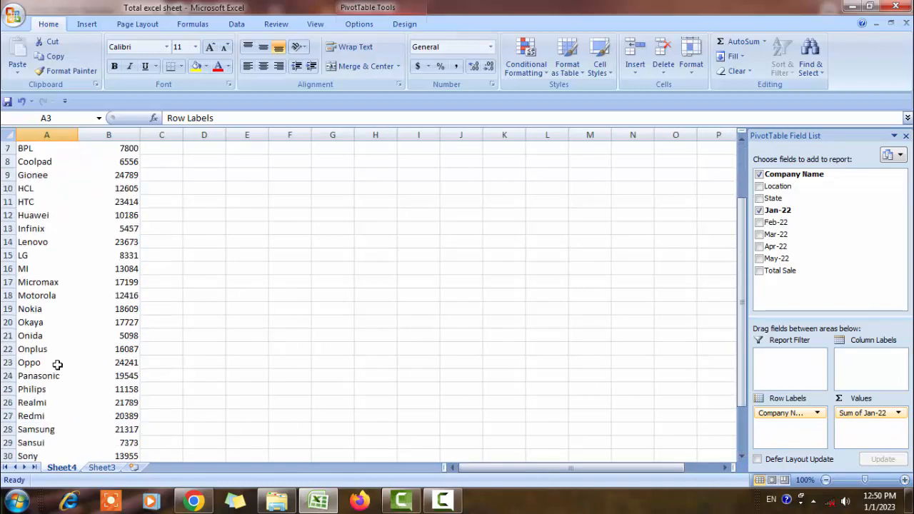
{"action": "scroll", "coordinate": [100, 349], "scroll_direction": "up", "scroll_amount": 5}
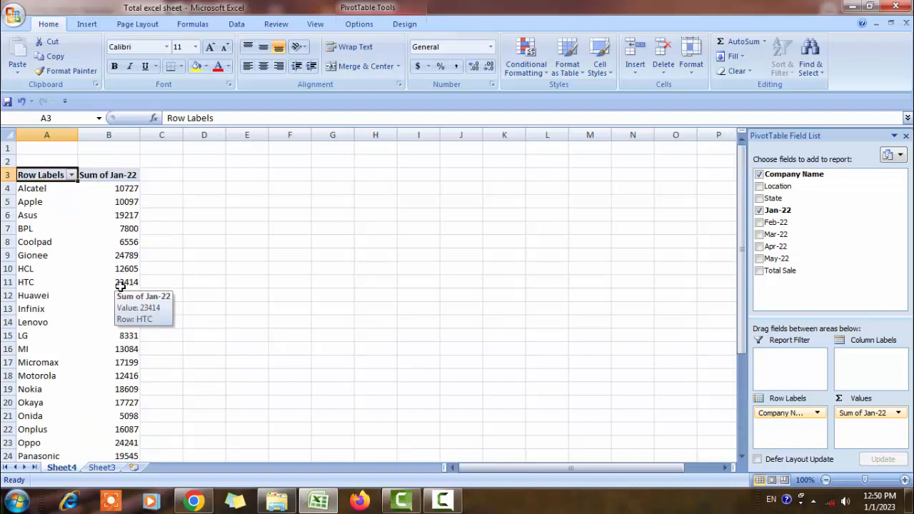
{"action": "scroll", "coordinate": [117, 292], "scroll_direction": "down", "scroll_amount": 8}
{"action": "scroll", "coordinate": [113, 293], "scroll_direction": "up", "scroll_amount": 8}
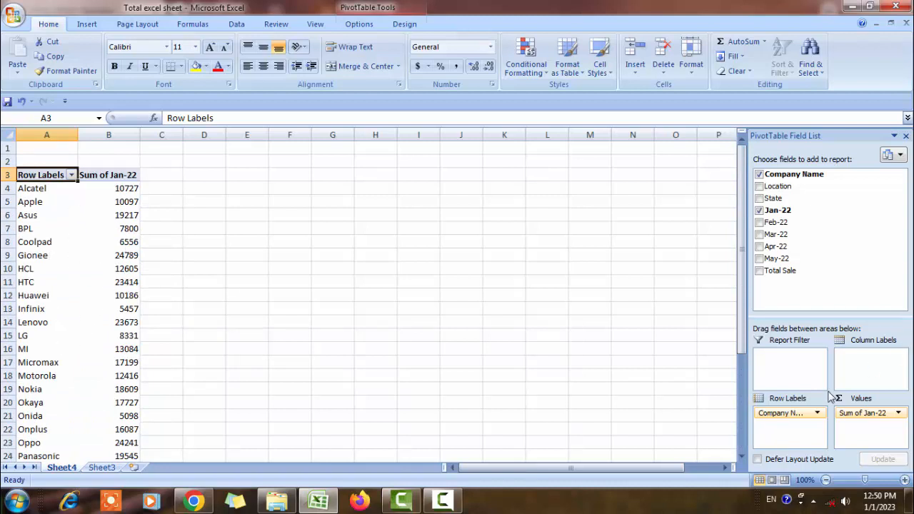
Add Feb-22, Mar-22, Apr-22 and May-22 to the PivotTable as summed values
{"action": "left_click_drag", "start_coordinate": [777, 223], "coordinate": [870, 426]}
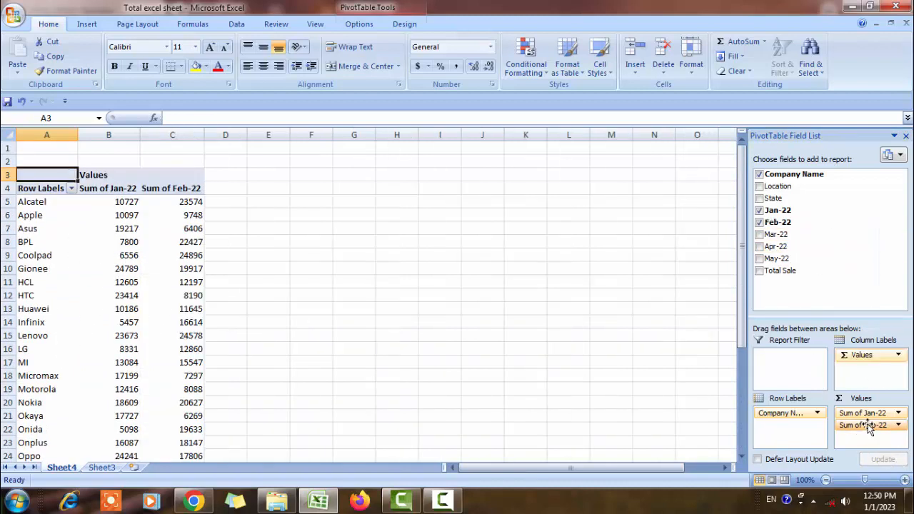
{"action": "left_click", "coordinate": [759, 234]}
{"action": "left_click", "coordinate": [759, 247]}
{"action": "left_click", "coordinate": [759, 258]}
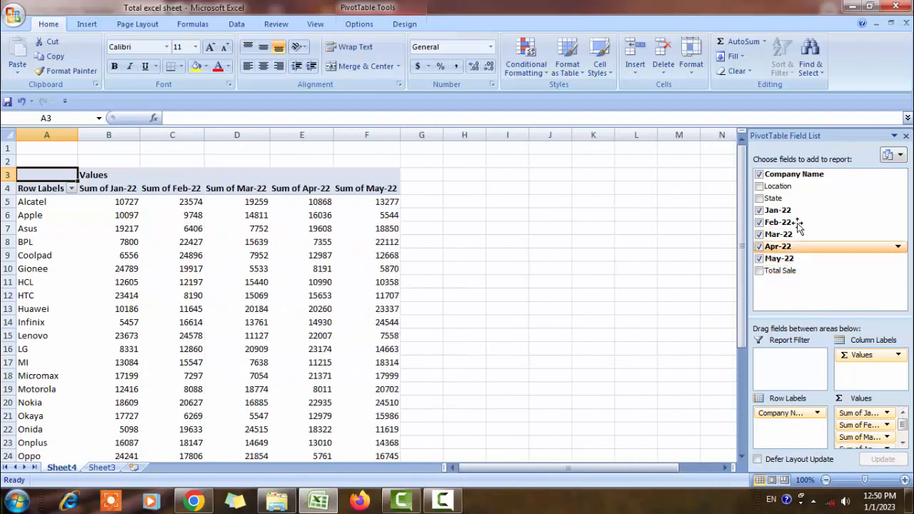
{"action": "scroll", "coordinate": [280, 355], "scroll_direction": "down", "scroll_amount": 4}
{"action": "scroll", "coordinate": [279, 355], "scroll_direction": "up", "scroll_amount": 2}
{"action": "scroll", "coordinate": [275, 359], "scroll_direction": "up", "scroll_amount": 2}
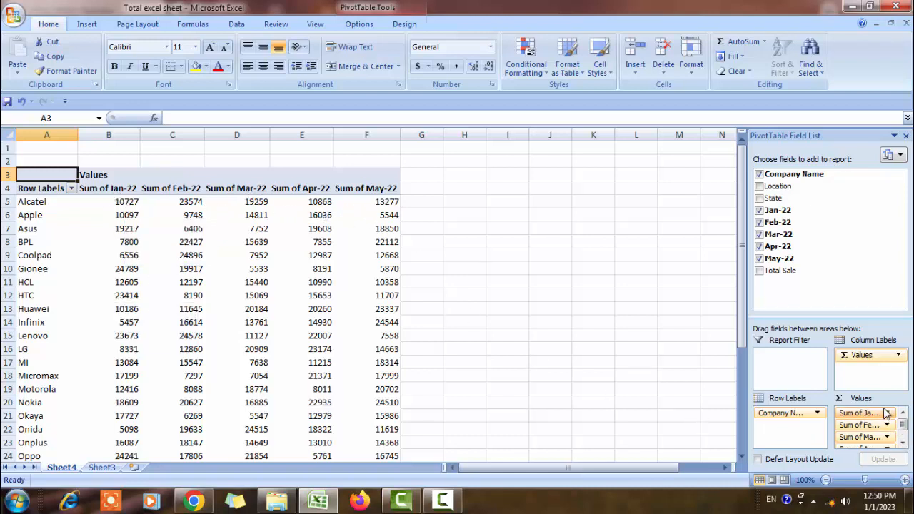
Remove the sums of Jan-22 through May-22 from the PivotTable, leaving only the company rows
{"action": "left_click_drag", "start_coordinate": [871, 414], "coordinate": [870, 286]}
{"action": "left_click_drag", "start_coordinate": [881, 414], "coordinate": [832, 224]}
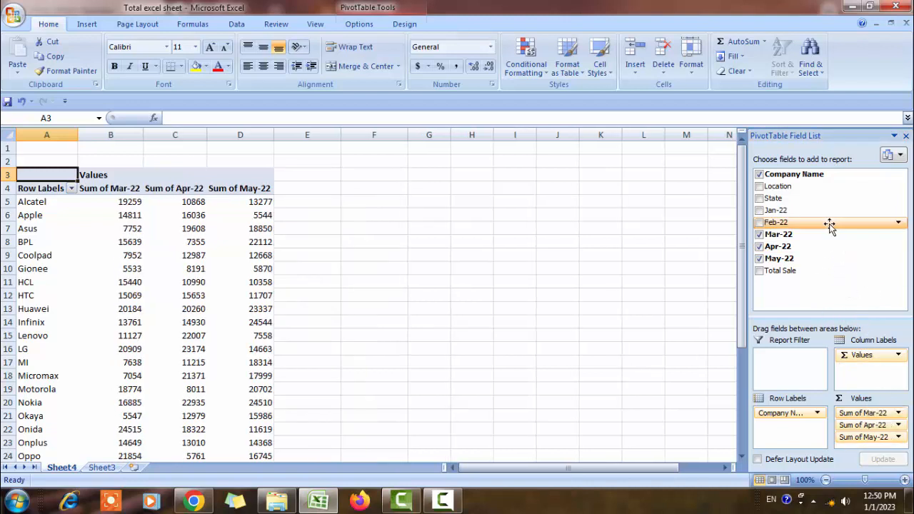
{"action": "left_click_drag", "start_coordinate": [876, 415], "coordinate": [835, 232]}
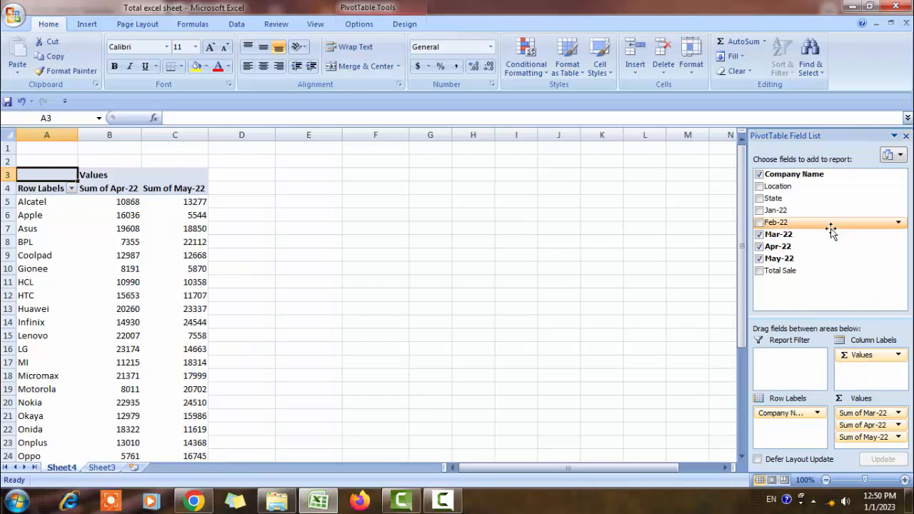
{"action": "left_click_drag", "start_coordinate": [880, 420], "coordinate": [859, 255]}
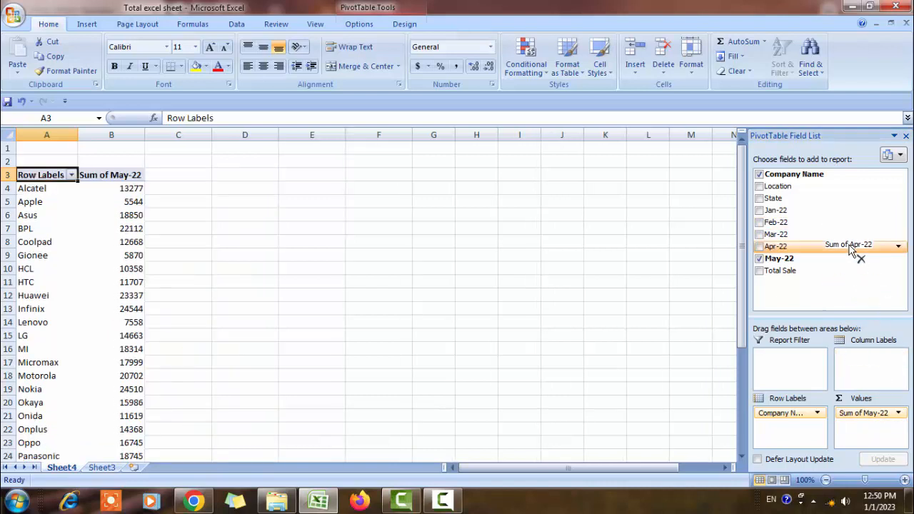
{"action": "left_click_drag", "start_coordinate": [864, 425], "coordinate": [820, 198]}
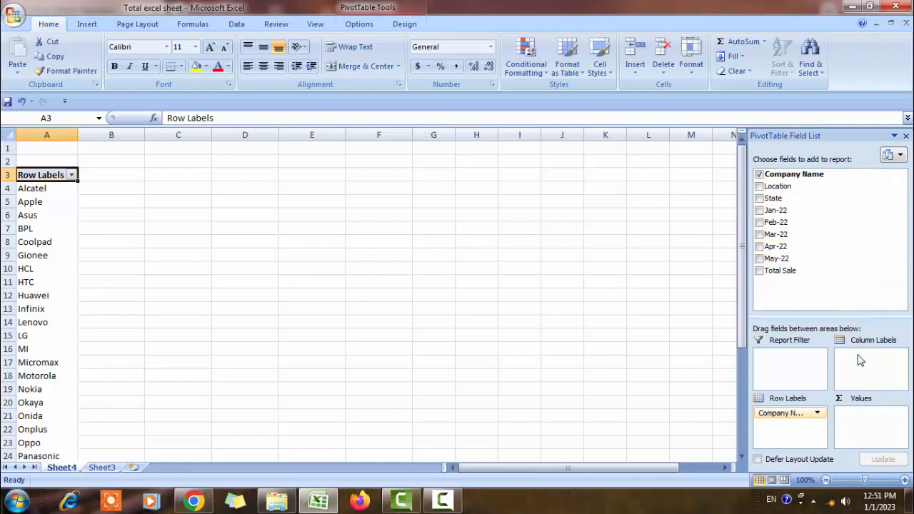
{"action": "scroll", "coordinate": [143, 250], "scroll_direction": "down", "scroll_amount": 3}
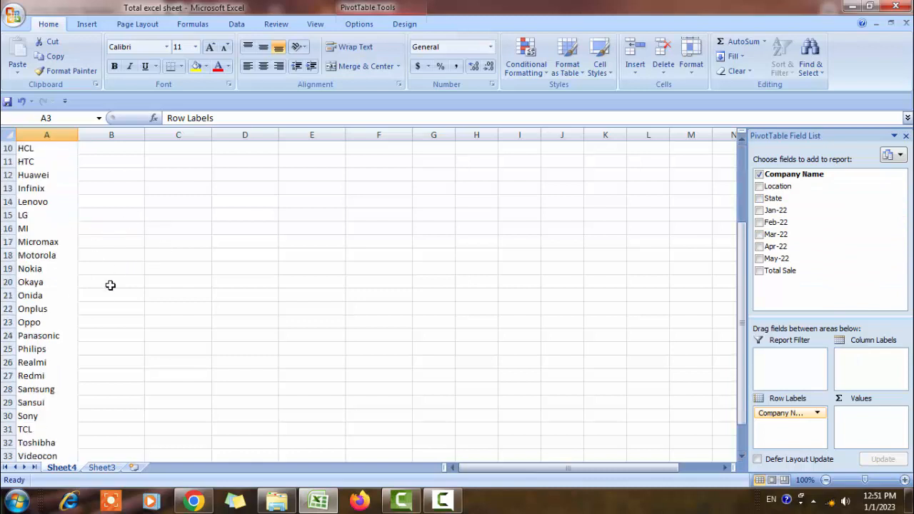
{"action": "scroll", "coordinate": [110, 284], "scroll_direction": "up", "scroll_amount": 3}
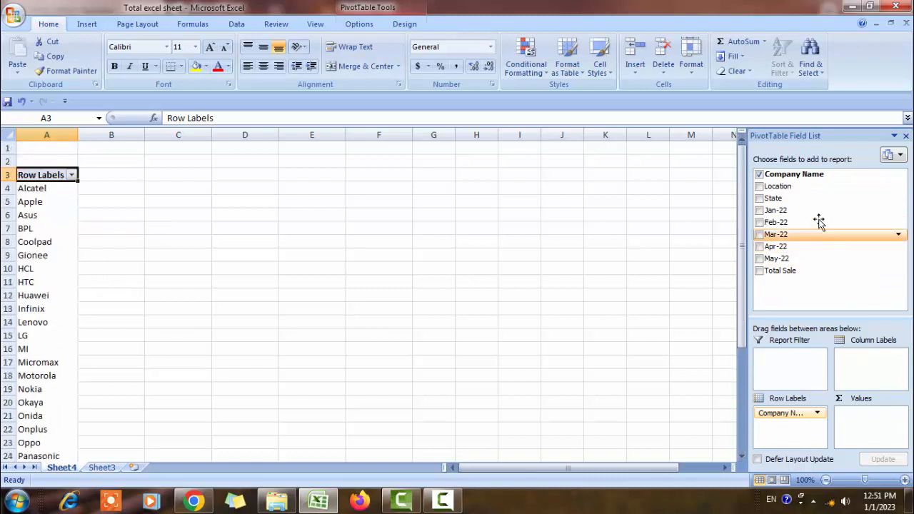
Regroup the PivotTable rows by State, with Company Name nested beneath each state
{"action": "left_click", "coordinate": [759, 175]}
{"action": "left_click", "coordinate": [760, 199]}
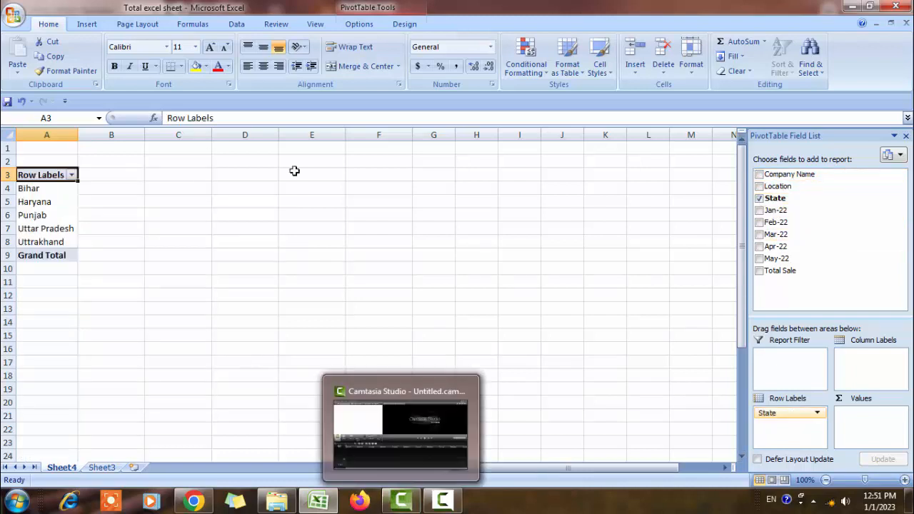
{"action": "left_click", "coordinate": [760, 175]}
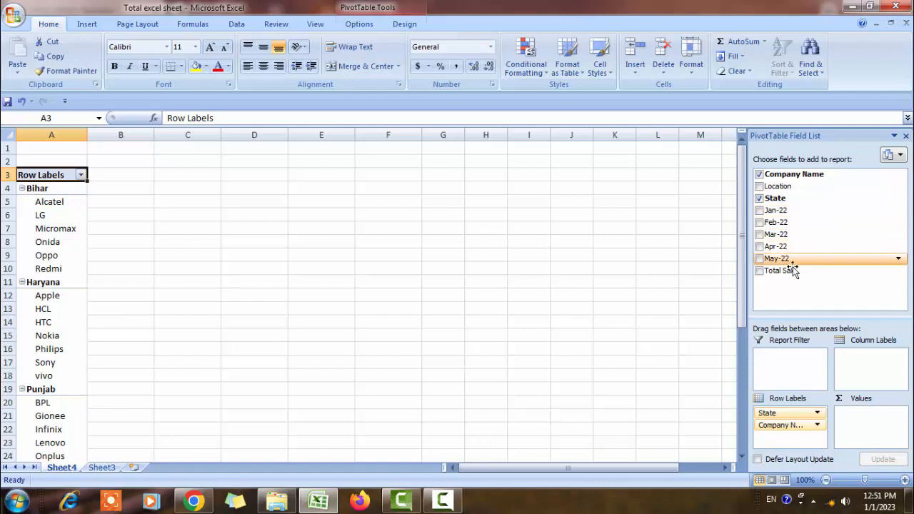
Add Total Sale to the PivotTable as a summed value for each state and its companies
{"action": "left_click", "coordinate": [759, 271]}
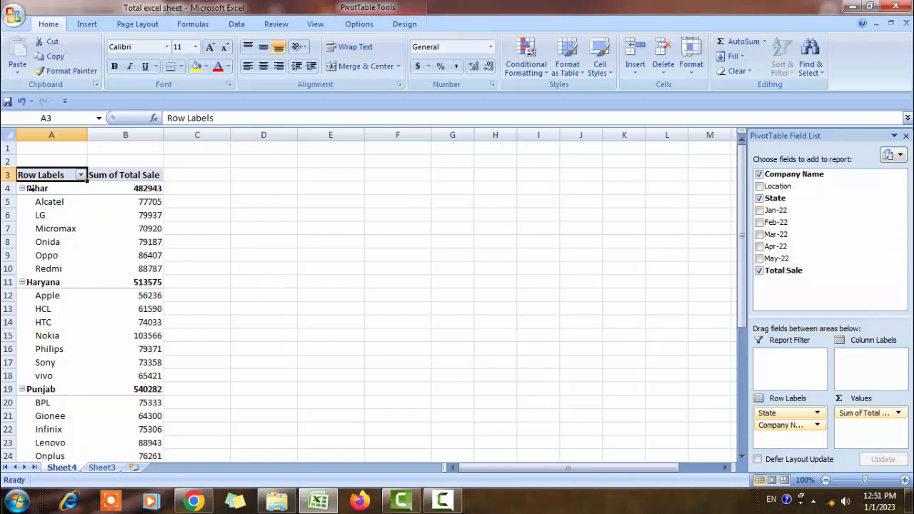
{"action": "scroll", "coordinate": [216, 245], "scroll_direction": "down", "scroll_amount": 9}
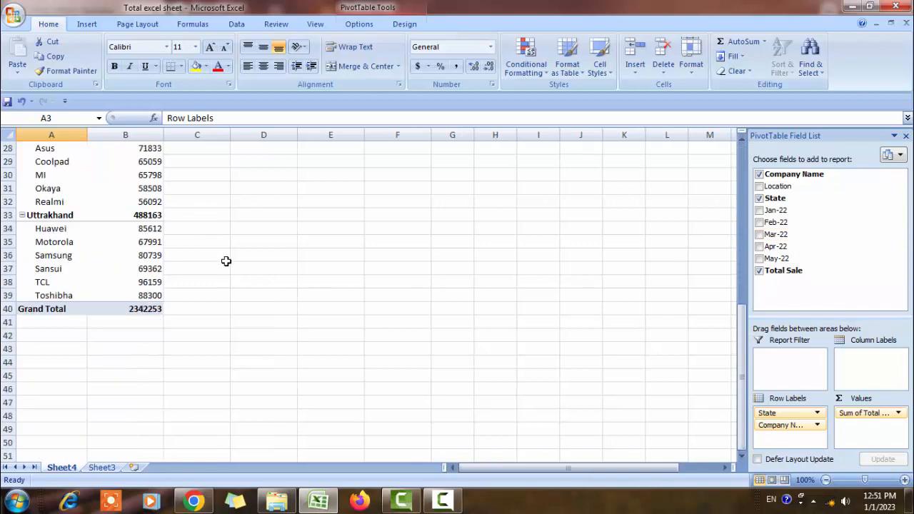
{"action": "scroll", "coordinate": [226, 278], "scroll_direction": "up", "scroll_amount": 6}
{"action": "scroll", "coordinate": [226, 277], "scroll_direction": "up", "scroll_amount": 3}
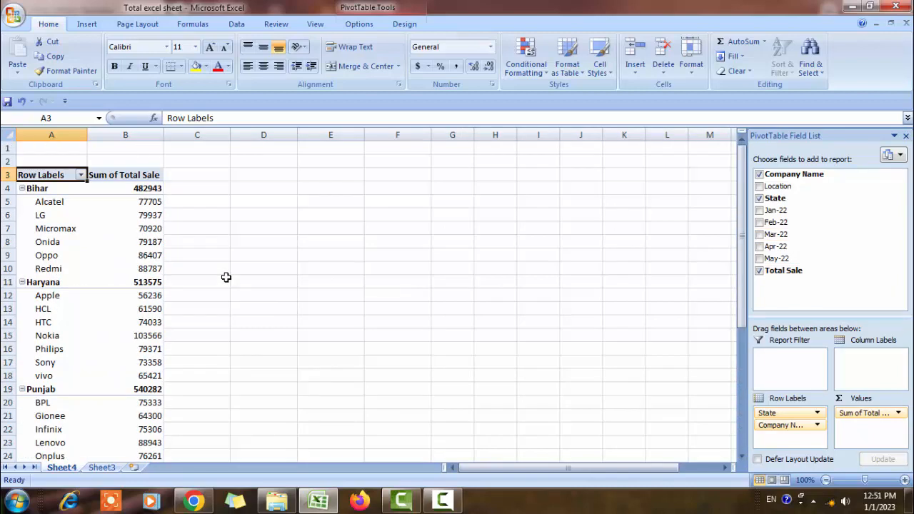
Examine each state's and company's Total Sale sums down to the grand total, checking back with the source data on Sheet3
{"action": "left_click", "coordinate": [286, 282]}
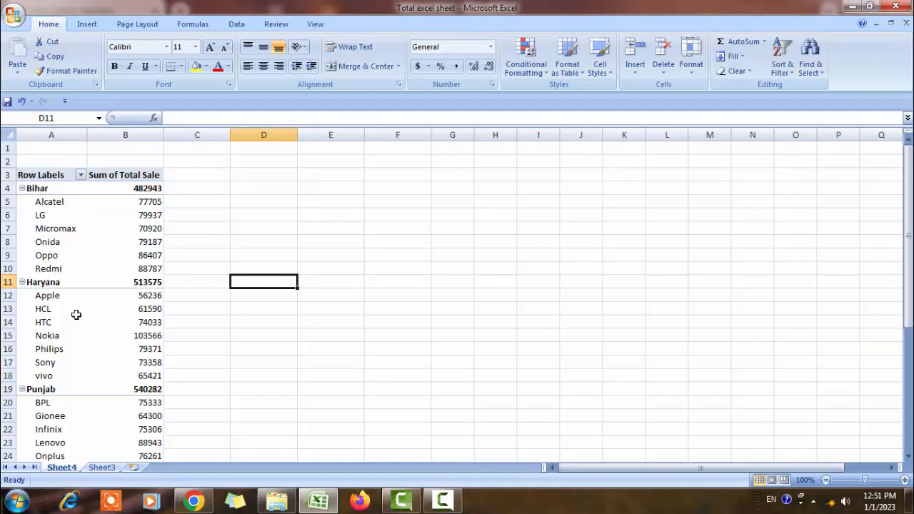
{"action": "scroll", "coordinate": [52, 300], "scroll_direction": "down", "scroll_amount": 1}
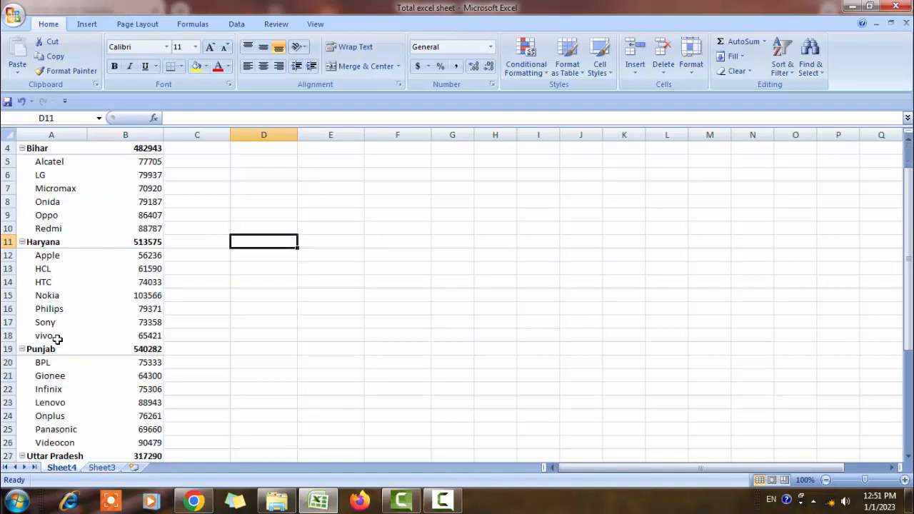
{"action": "scroll", "coordinate": [57, 340], "scroll_direction": "down", "scroll_amount": 7}
{"action": "scroll", "coordinate": [151, 238], "scroll_direction": "up", "scroll_amount": 8}
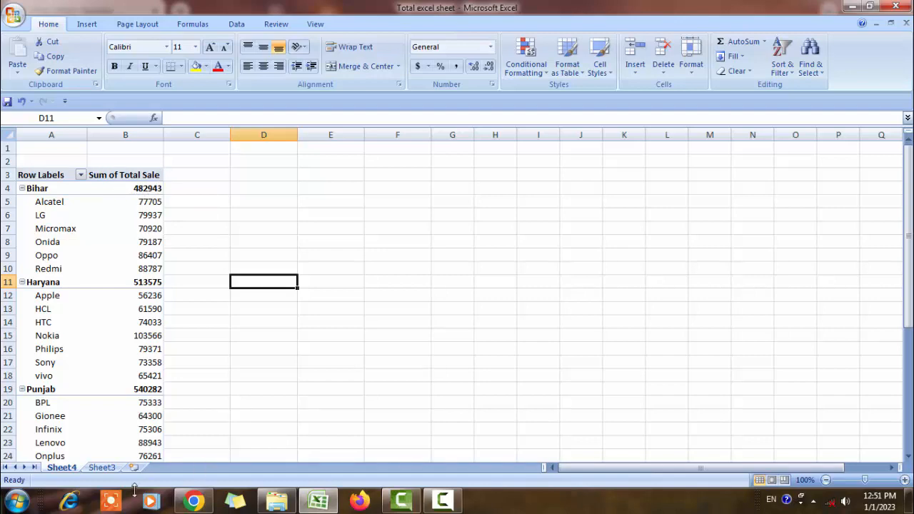
{"action": "left_click", "coordinate": [101, 468]}
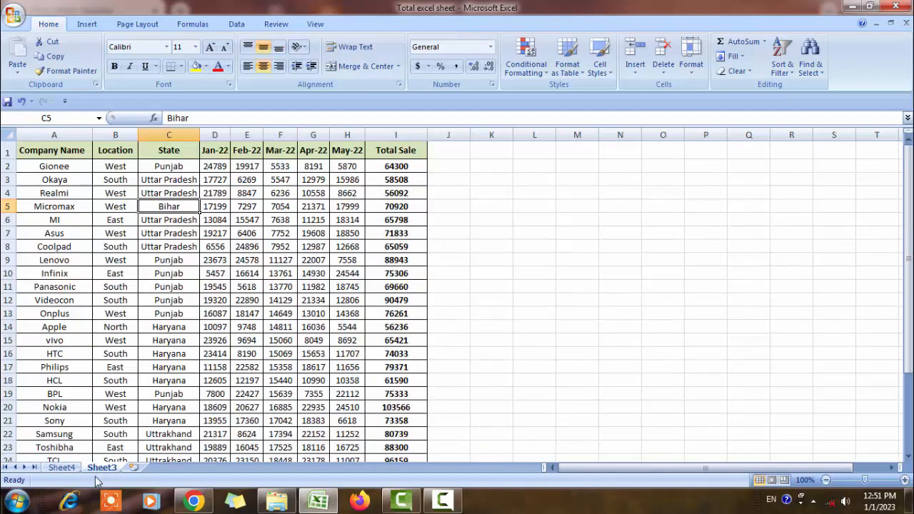
{"action": "left_click", "coordinate": [63, 469]}
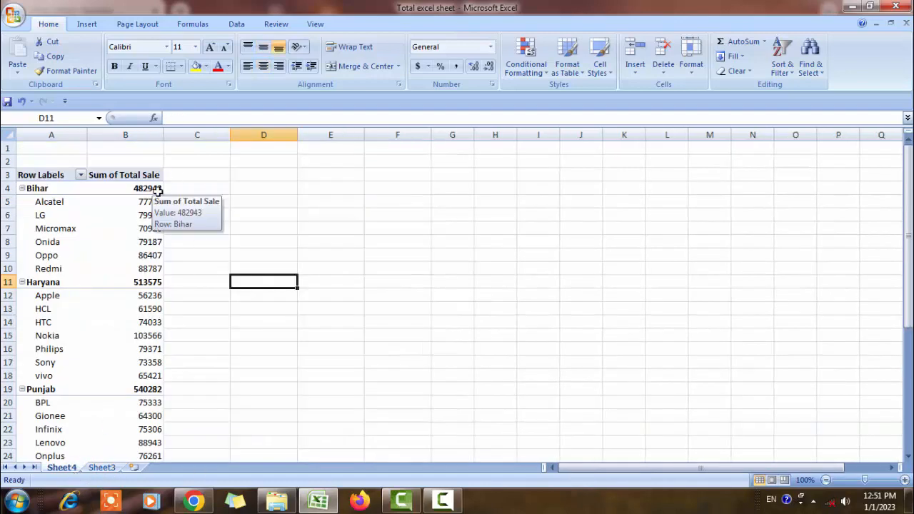
{"action": "scroll", "coordinate": [157, 215], "scroll_direction": "down", "scroll_amount": 10}
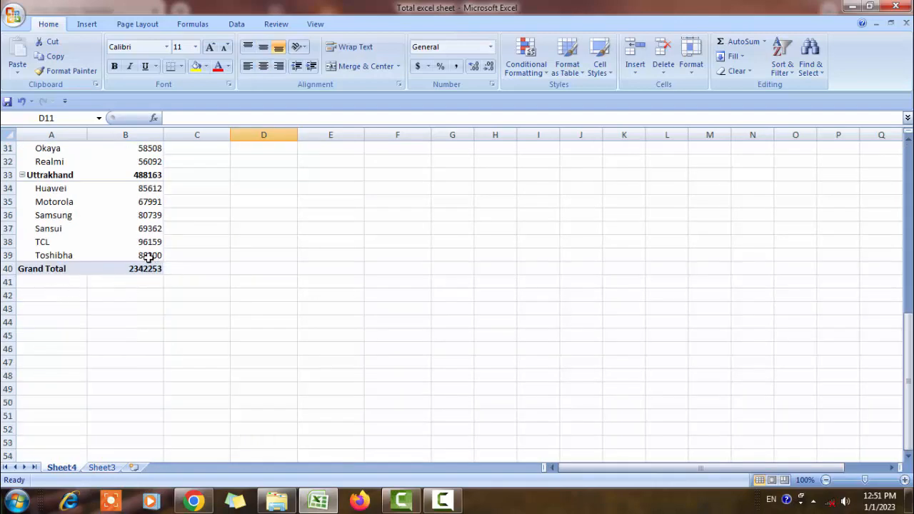
{"action": "scroll", "coordinate": [152, 254], "scroll_direction": "up", "scroll_amount": 10}
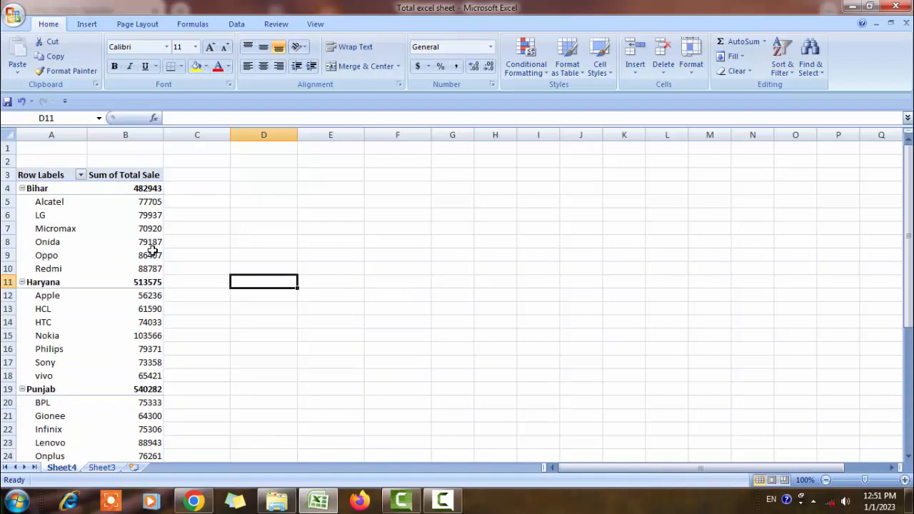
{"action": "left_click", "coordinate": [151, 245]}
{"action": "left_click", "coordinate": [278, 240]}
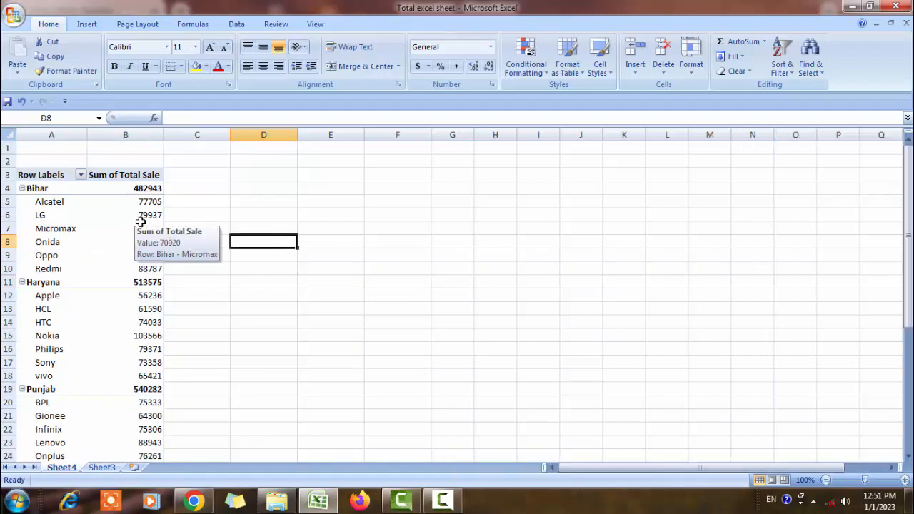
{"action": "left_click", "coordinate": [143, 217]}
{"action": "scroll", "coordinate": [163, 314], "scroll_direction": "down", "scroll_amount": 9}
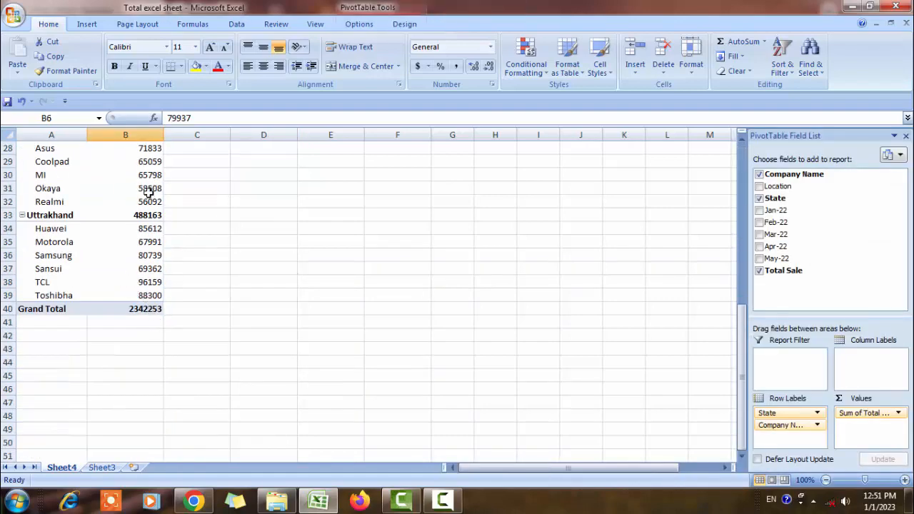
{"action": "scroll", "coordinate": [153, 293], "scroll_direction": "up", "scroll_amount": 9}
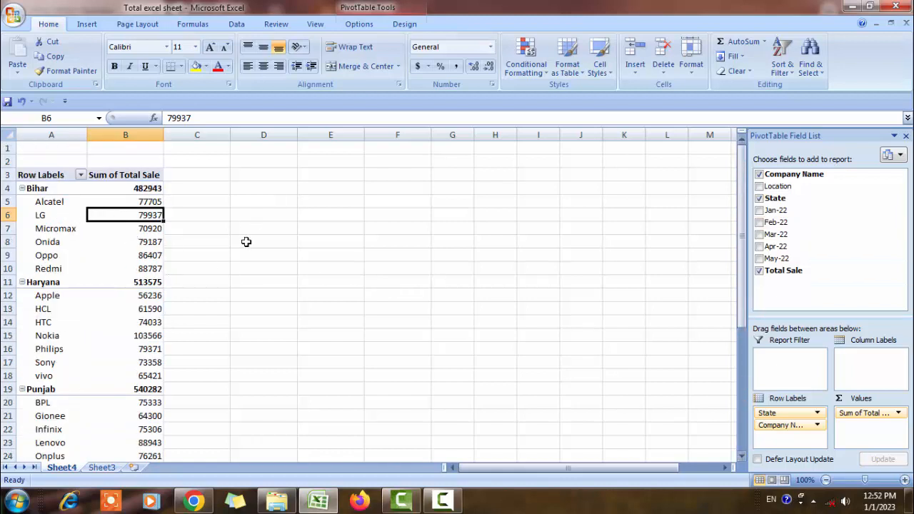
Clear the PivotTable layout by removing Company Name, State and Total Sale
{"action": "mouse_move", "coordinate": [94, 219]}
{"action": "left_click", "coordinate": [760, 175]}
{"action": "left_click", "coordinate": [759, 199]}
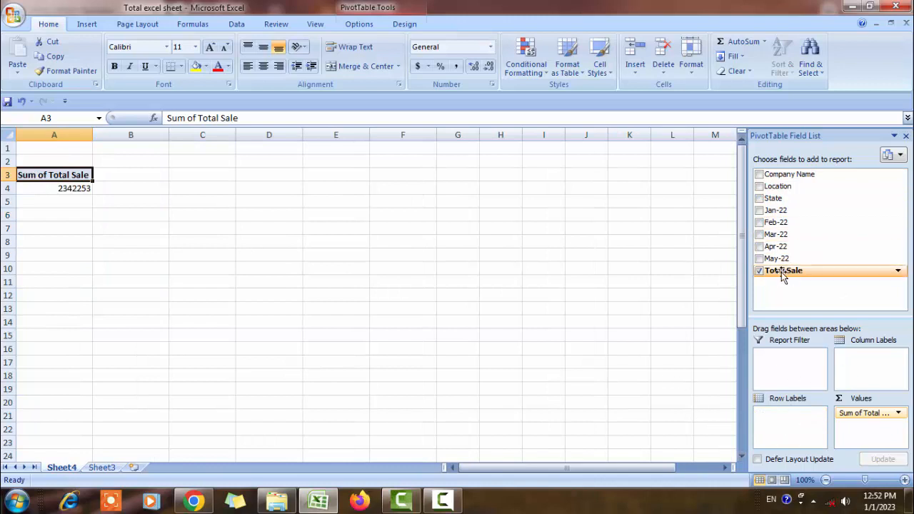
{"action": "left_click", "coordinate": [759, 273]}
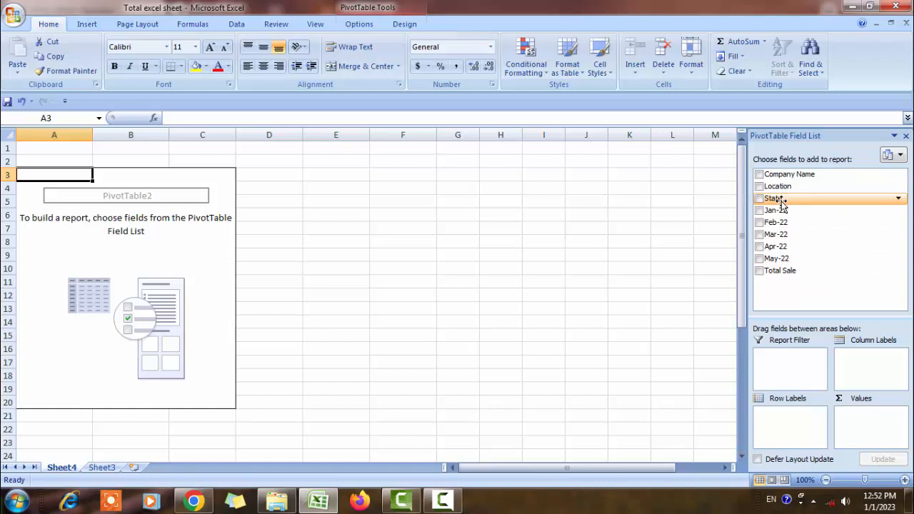
Group the PivotTable rows by Location with Company Name nested beneath, and sum Total Sale for them
{"action": "left_click", "coordinate": [760, 186]}
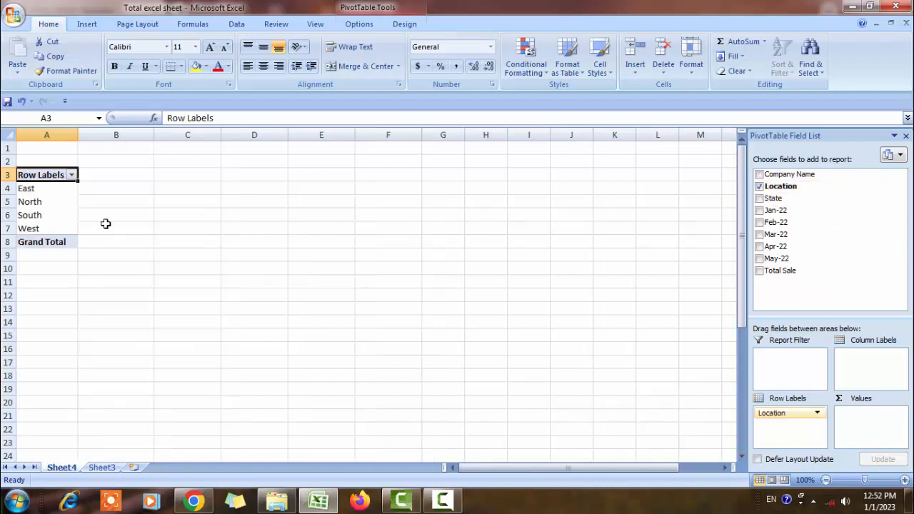
{"action": "left_click", "coordinate": [759, 175]}
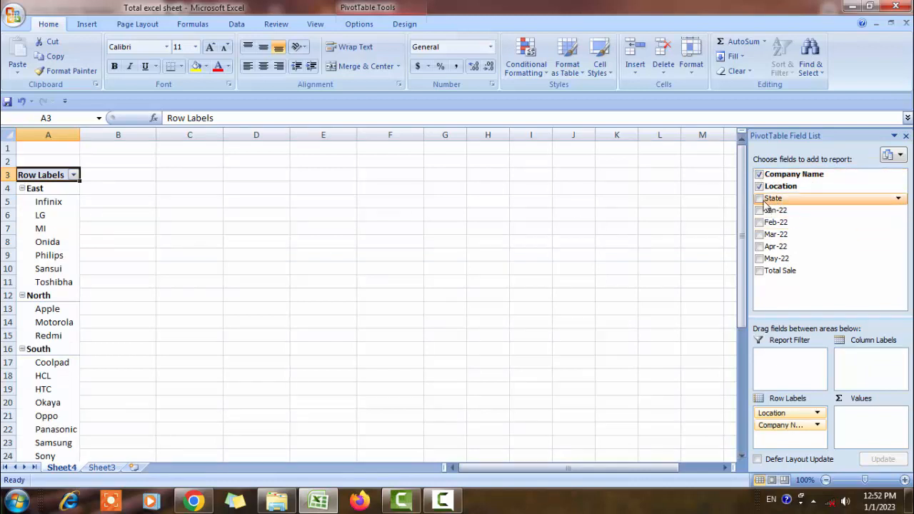
{"action": "left_click", "coordinate": [760, 271]}
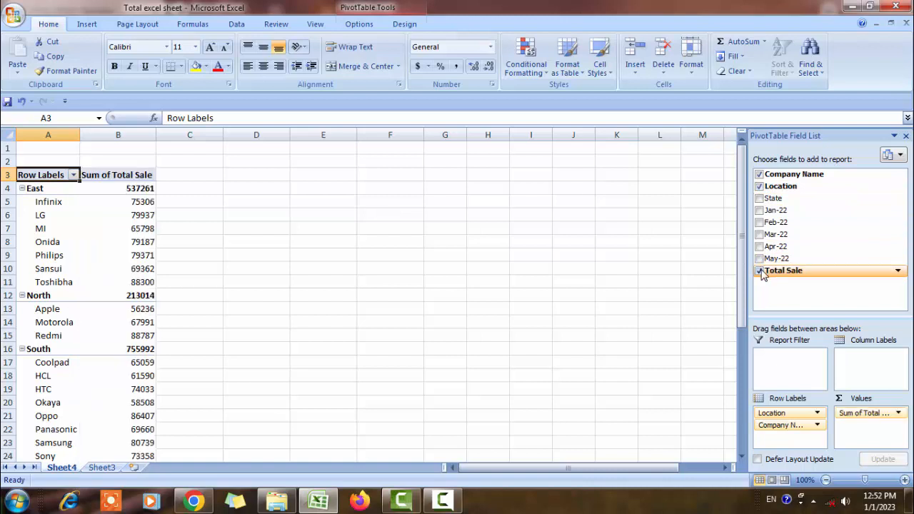
Replace Total Sale with the sum of Jan-22 in the PivotTable and review the companies' figures under each location
{"action": "left_click", "coordinate": [760, 271]}
{"action": "left_click", "coordinate": [760, 210]}
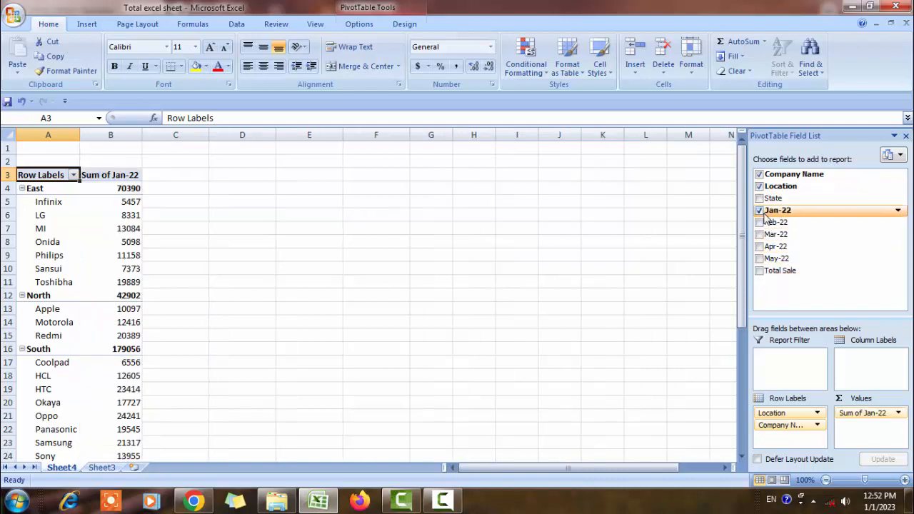
{"action": "scroll", "coordinate": [82, 308], "scroll_direction": "down", "scroll_amount": 6}
{"action": "scroll", "coordinate": [81, 308], "scroll_direction": "up", "scroll_amount": 6}
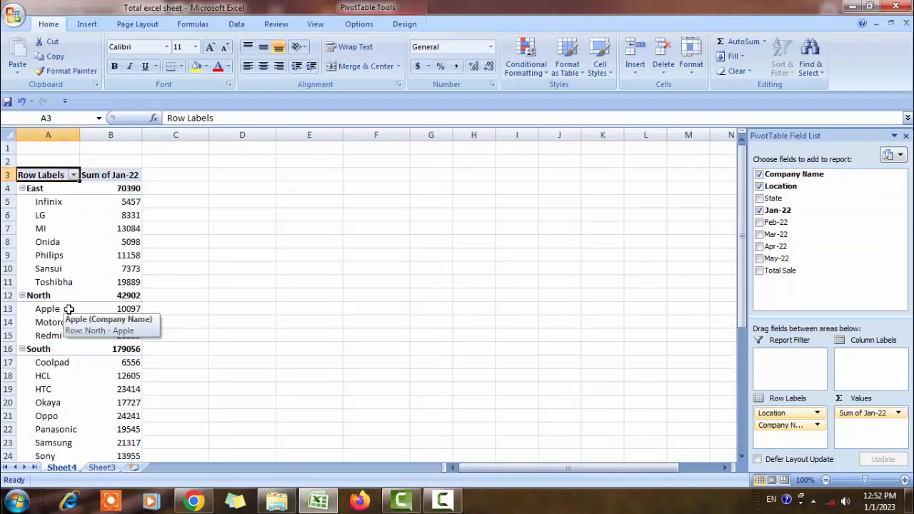
{"action": "scroll", "coordinate": [69, 308], "scroll_direction": "down", "scroll_amount": 4}
{"action": "scroll", "coordinate": [69, 309], "scroll_direction": "up", "scroll_amount": 4}
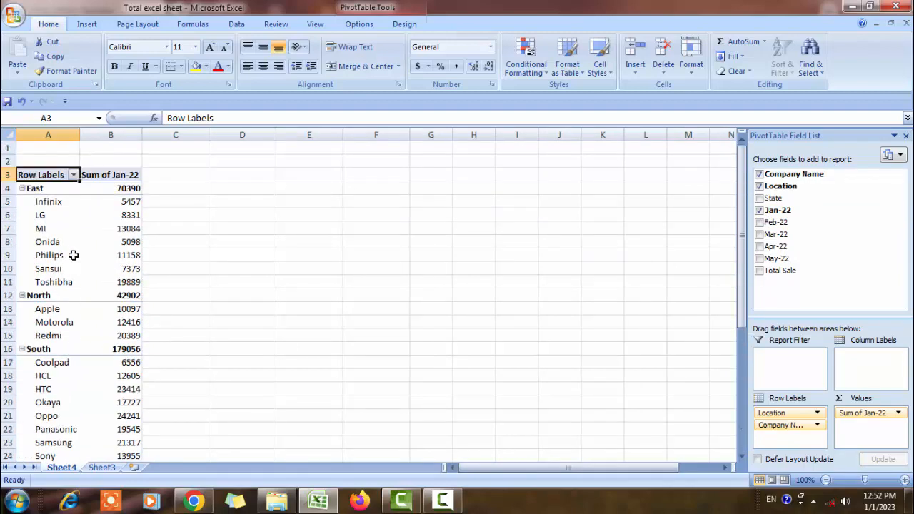
{"action": "scroll", "coordinate": [73, 255], "scroll_direction": "down", "scroll_amount": 13}
{"action": "scroll", "coordinate": [104, 239], "scroll_direction": "up", "scroll_amount": 12}
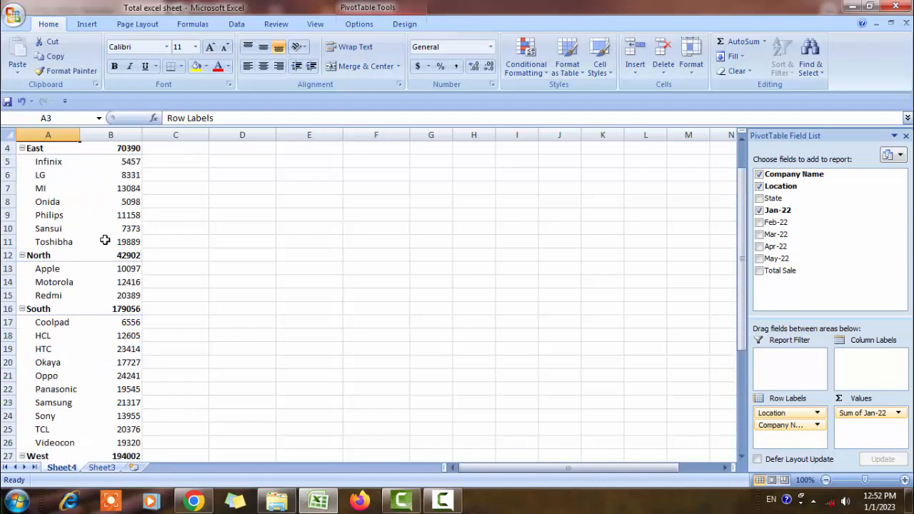
{"action": "scroll", "coordinate": [89, 218], "scroll_direction": "up", "scroll_amount": 1}
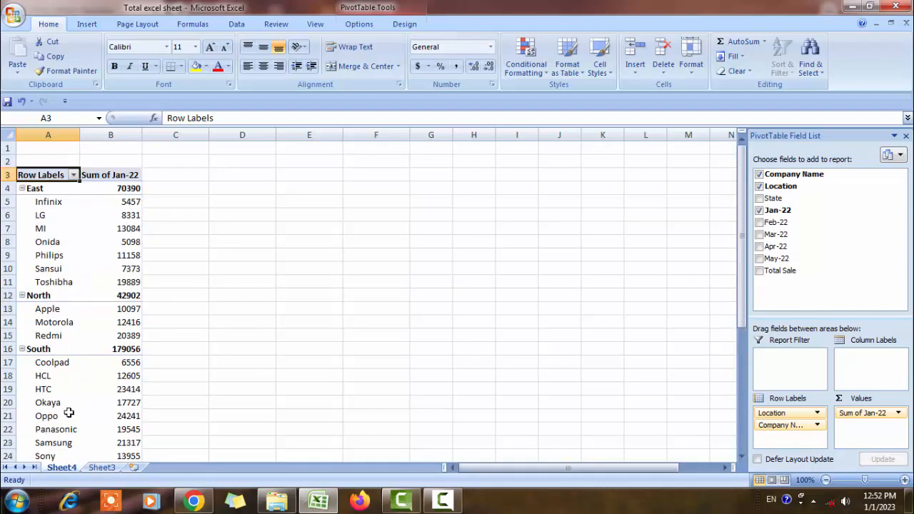
{"action": "scroll", "coordinate": [68, 413], "scroll_direction": "down", "scroll_amount": 6}
{"action": "scroll", "coordinate": [127, 349], "scroll_direction": "up", "scroll_amount": 6}
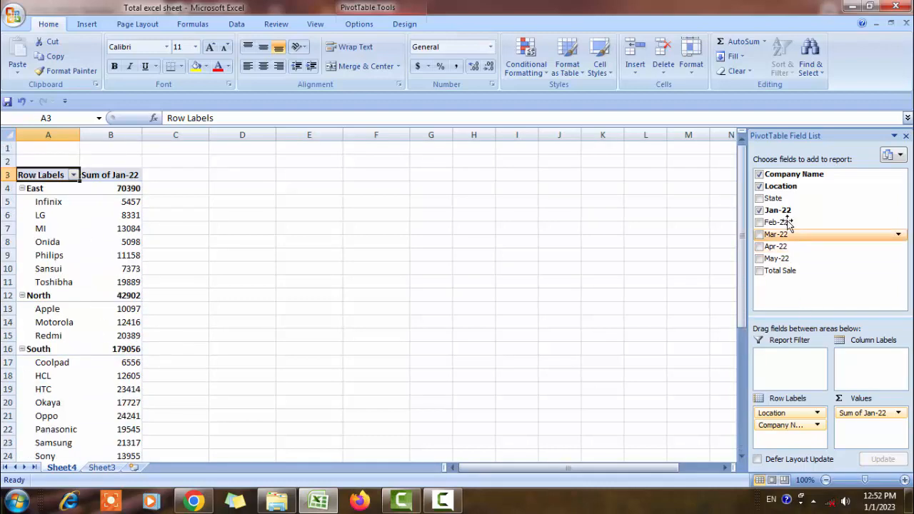
Empty the PivotTable by removing Jan-22, Location and Company Name
{"action": "left_click", "coordinate": [759, 210]}
{"action": "left_click", "coordinate": [759, 186]}
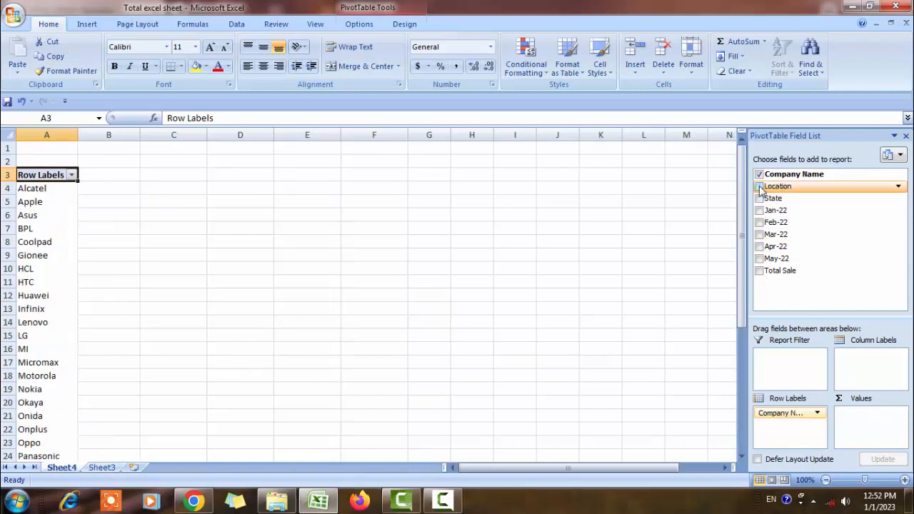
{"action": "left_click", "coordinate": [759, 174]}
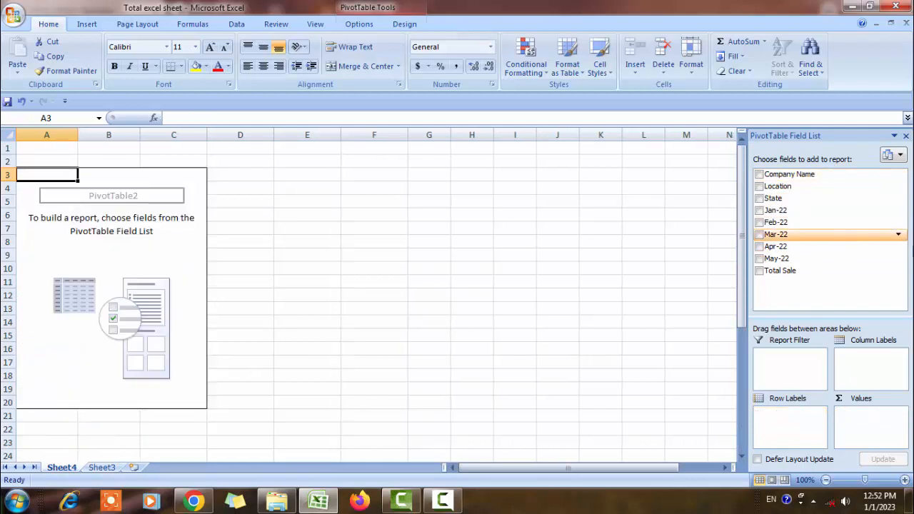
Group the PivotTable rows by Location with State nested beneath, add the sum of Total Sale, and review the figures
{"action": "left_click", "coordinate": [760, 187]}
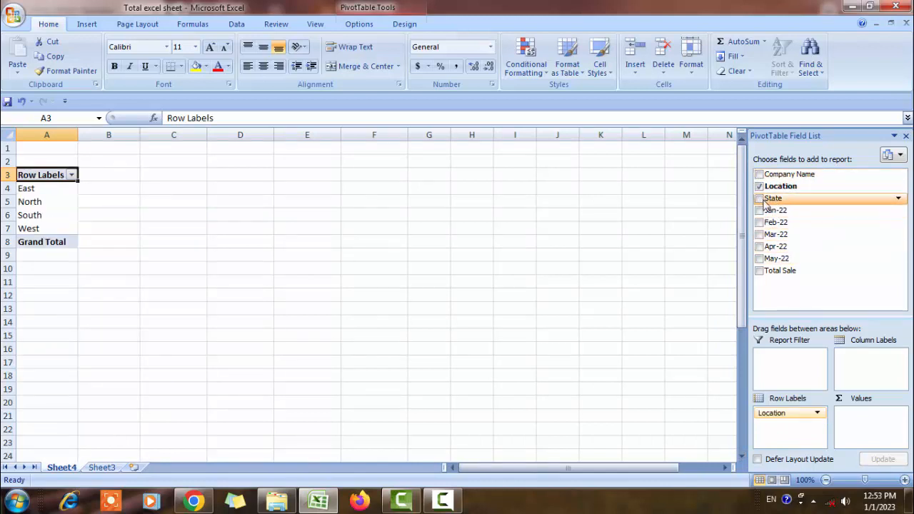
{"action": "left_click", "coordinate": [760, 198]}
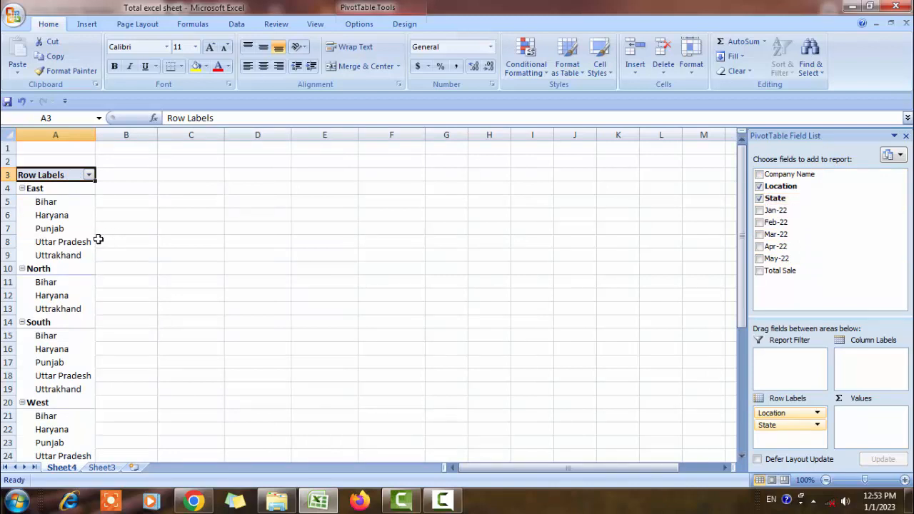
{"action": "left_click", "coordinate": [760, 270]}
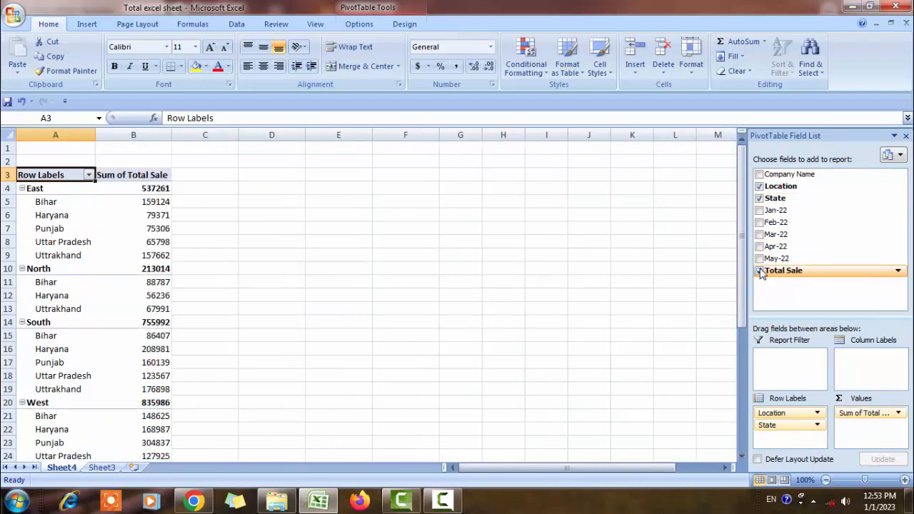
{"action": "scroll", "coordinate": [122, 341], "scroll_direction": "down", "scroll_amount": 5}
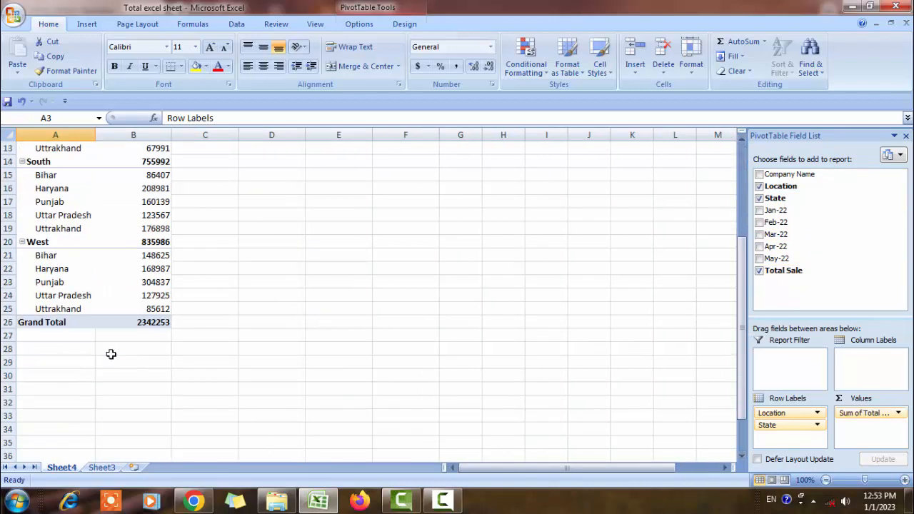
{"action": "scroll", "coordinate": [112, 353], "scroll_direction": "up", "scroll_amount": 5}
{"action": "scroll", "coordinate": [116, 357], "scroll_direction": "down", "scroll_amount": 5}
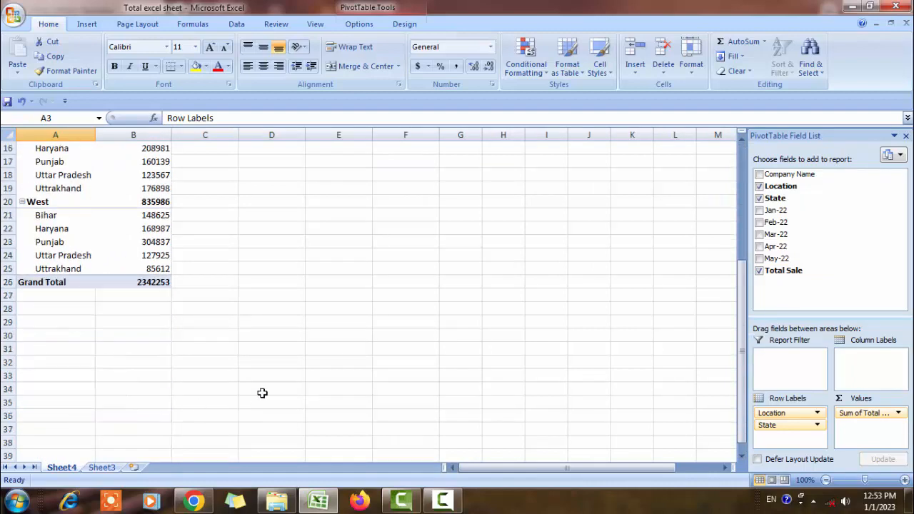
{"action": "scroll", "coordinate": [198, 333], "scroll_direction": "up", "scroll_amount": 5}
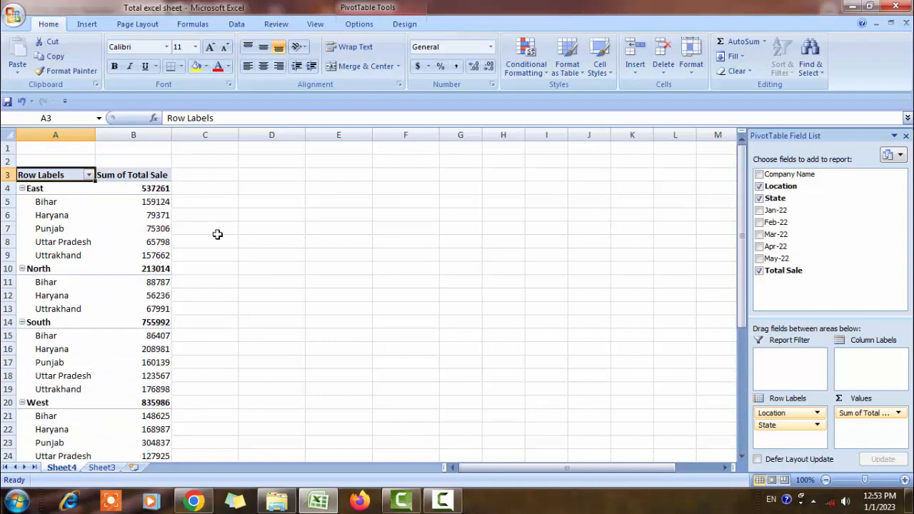
Take Total Sale out of the PivotTable's values and add it back as a sum
{"action": "left_click", "coordinate": [760, 270]}
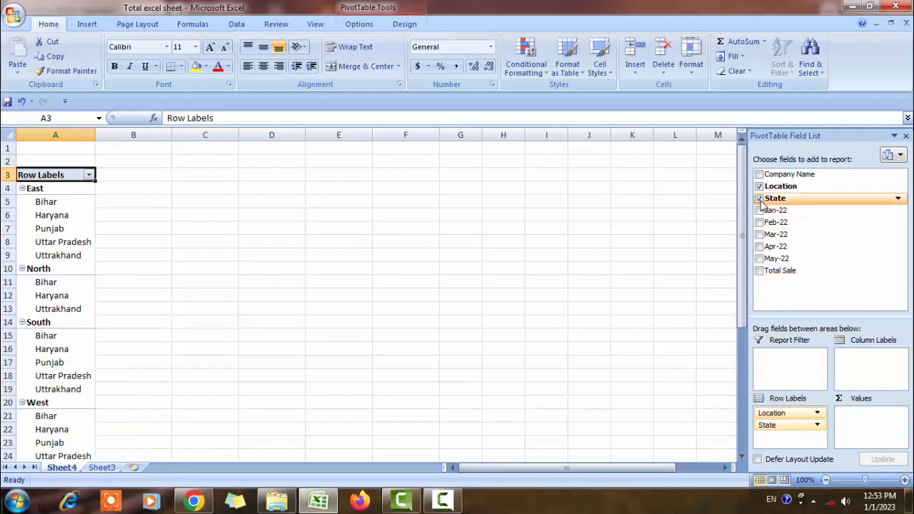
{"action": "left_click", "coordinate": [760, 270]}
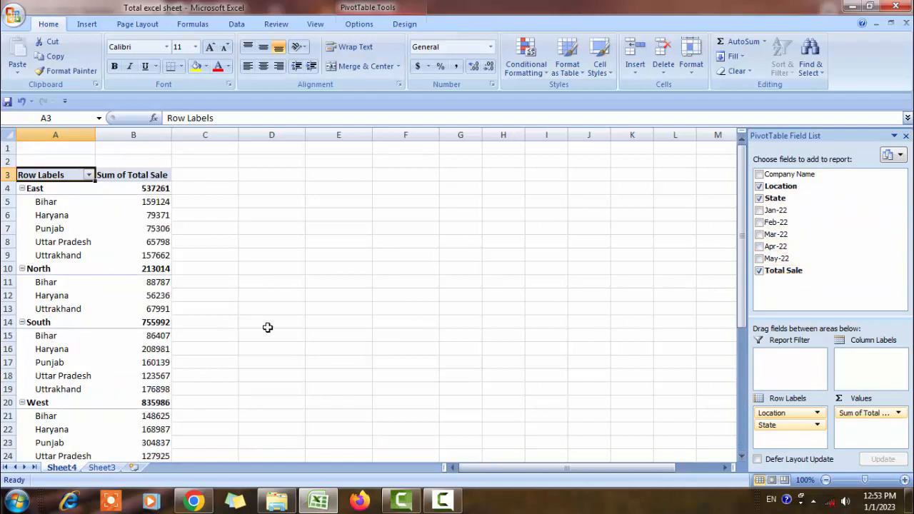
{"action": "left_click", "coordinate": [313, 270]}
{"action": "left_click", "coordinate": [219, 240]}
{"action": "left_click", "coordinate": [125, 218]}
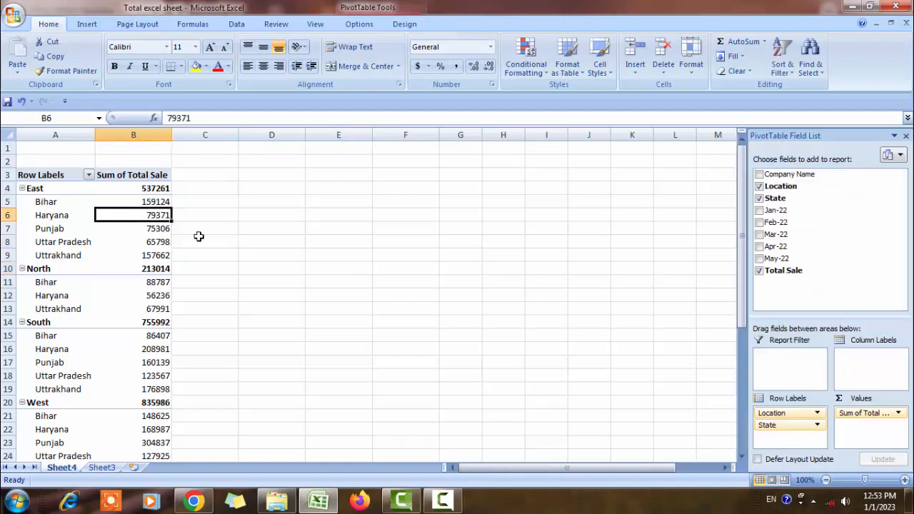
Examine the state sales under each location in the PivotTable, down to the grand total
{"action": "left_click", "coordinate": [308, 241]}
{"action": "left_click", "coordinate": [140, 216]}
{"action": "left_click", "coordinate": [318, 307]}
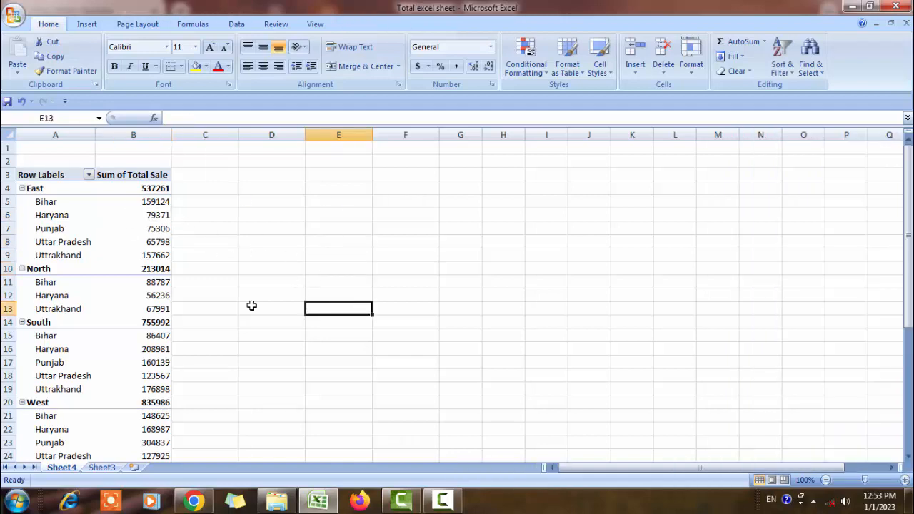
{"action": "left_click", "coordinate": [103, 229]}
{"action": "scroll", "coordinate": [184, 306], "scroll_direction": "down", "scroll_amount": 4}
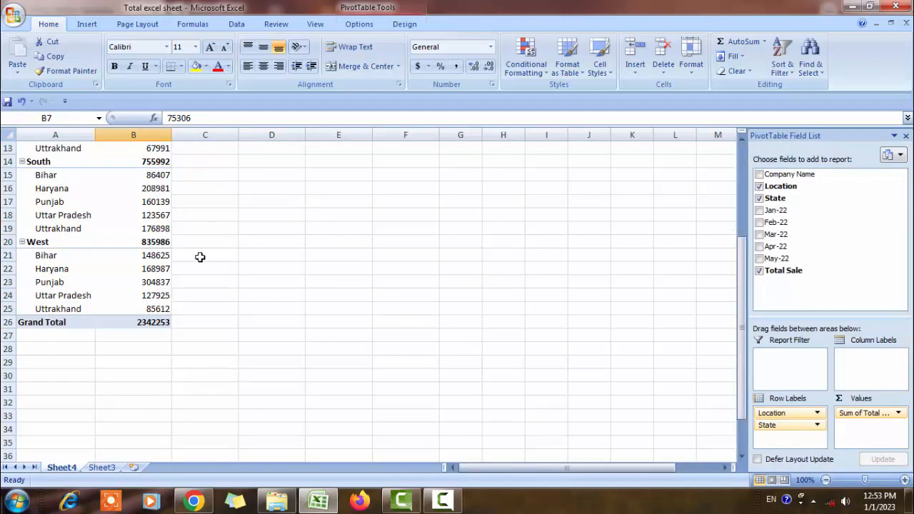
{"action": "scroll", "coordinate": [204, 254], "scroll_direction": "up", "scroll_amount": 4}
Empty the PivotTable by removing State, the sum of Total Sale and Location
{"action": "left_click_drag", "start_coordinate": [785, 425], "coordinate": [832, 230]}
{"action": "left_click_drag", "start_coordinate": [861, 415], "coordinate": [833, 235]}
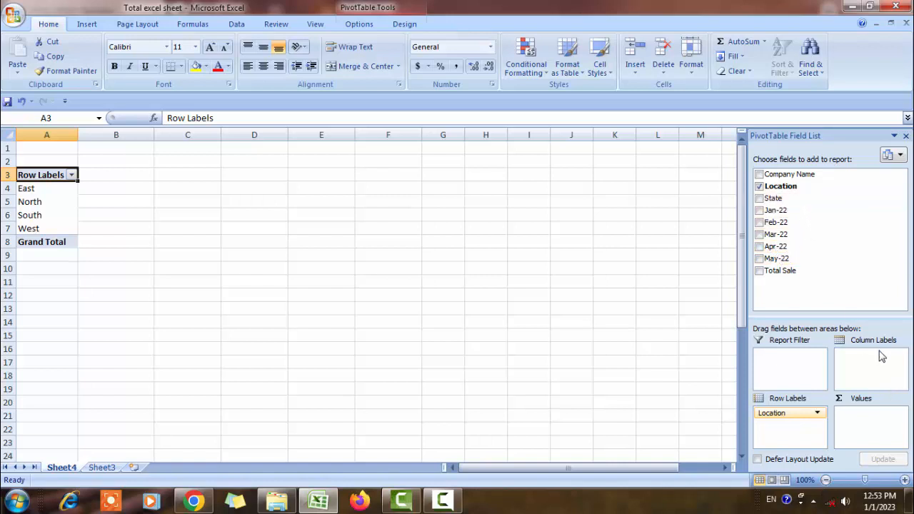
{"action": "left_click", "coordinate": [760, 188]}
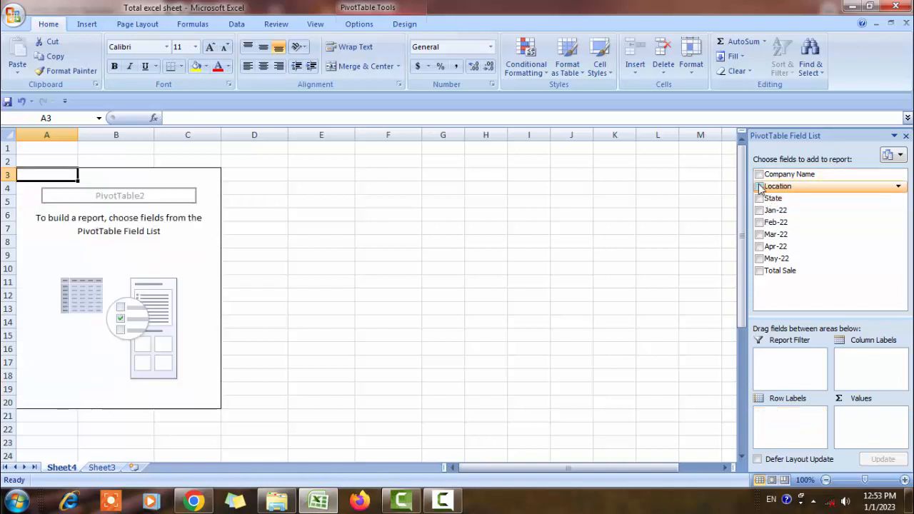
Lay out the PivotTable with Company Name as rows, Location as columns and the sum of Jan-22 as values
{"action": "left_click", "coordinate": [759, 174]}
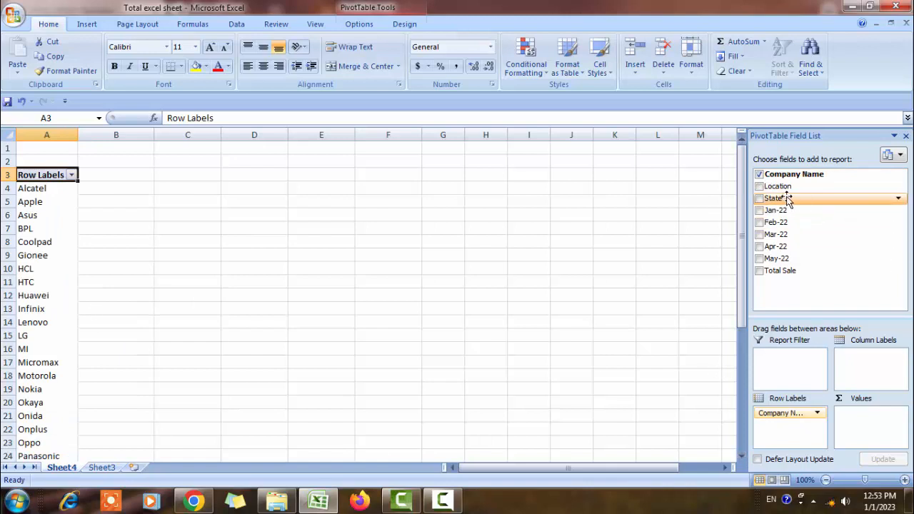
{"action": "left_click_drag", "start_coordinate": [768, 187], "coordinate": [884, 365]}
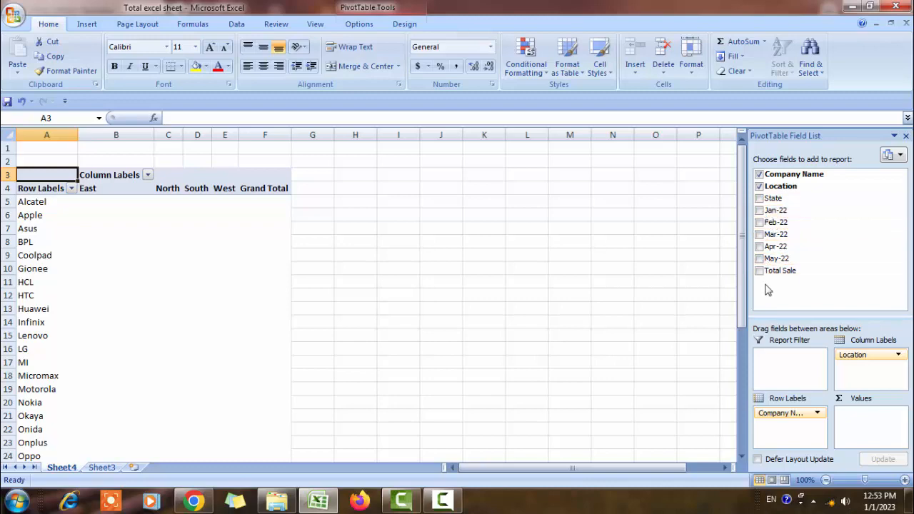
{"action": "left_click", "coordinate": [760, 210]}
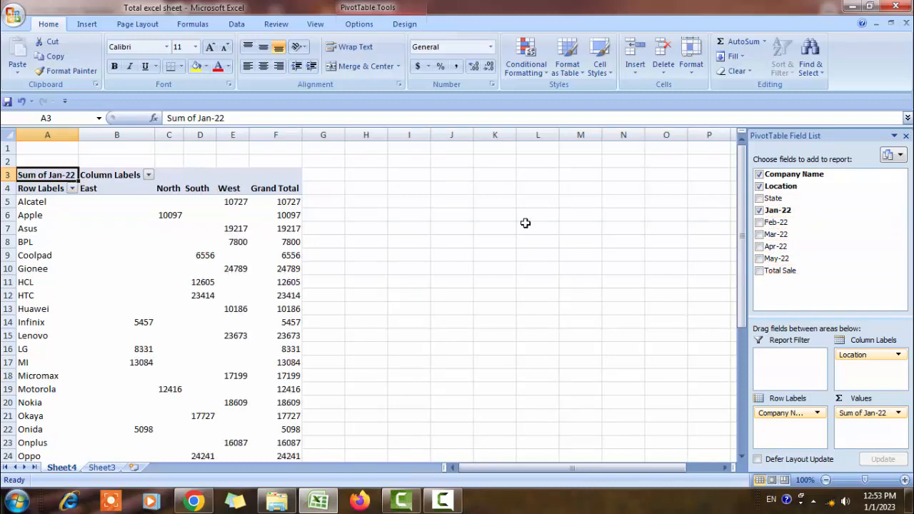
Narrow column B and review each company's Jan-22 sales by location, down to the grand totals
{"action": "scroll", "coordinate": [158, 255], "scroll_direction": "down", "scroll_amount": 5}
{"action": "scroll", "coordinate": [166, 395], "scroll_direction": "up", "scroll_amount": 5}
{"action": "left_click_drag", "start_coordinate": [153, 139], "coordinate": [124, 138]}
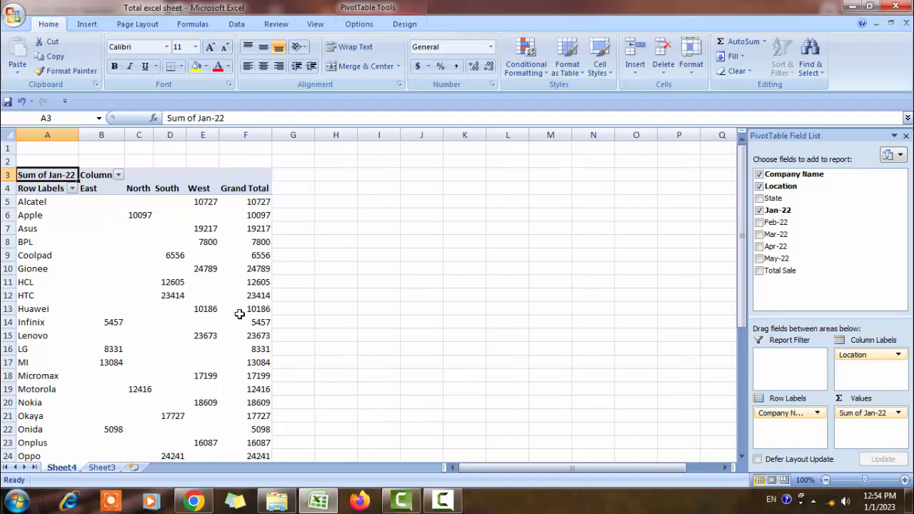
{"action": "scroll", "coordinate": [227, 384], "scroll_direction": "down", "scroll_amount": 7}
{"action": "scroll", "coordinate": [237, 368], "scroll_direction": "up", "scroll_amount": 7}
{"action": "scroll", "coordinate": [153, 414], "scroll_direction": "down", "scroll_amount": 5}
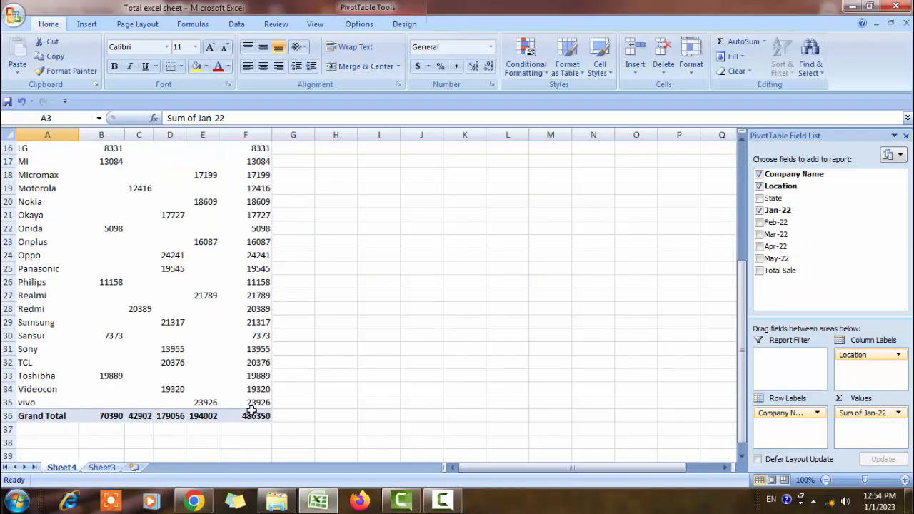
{"action": "scroll", "coordinate": [190, 243], "scroll_direction": "up", "scroll_amount": 5}
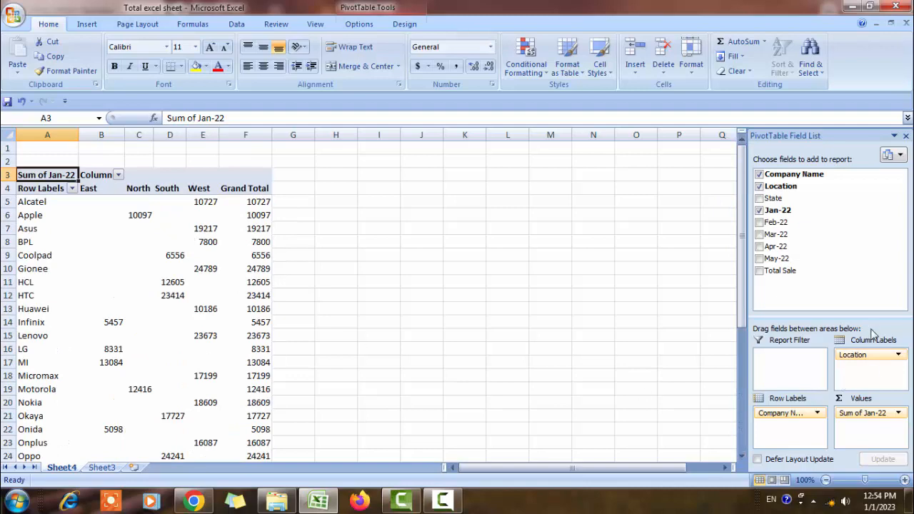
{"action": "scroll", "coordinate": [97, 230], "scroll_direction": "down", "scroll_amount": 4}
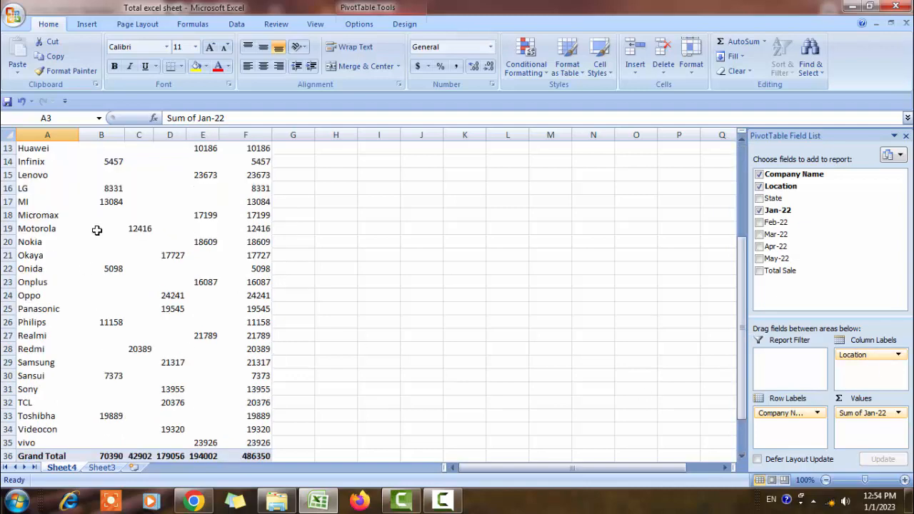
{"action": "scroll", "coordinate": [97, 230], "scroll_direction": "up", "scroll_amount": 4}
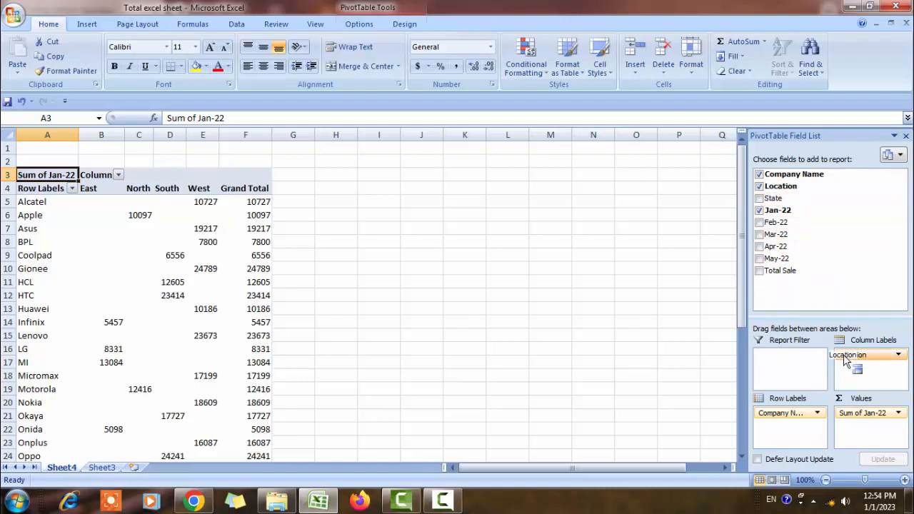
Make Location the PivotTable's report filter, use State for the columns, and review the resulting figures
{"action": "left_click_drag", "start_coordinate": [857, 359], "coordinate": [786, 366]}
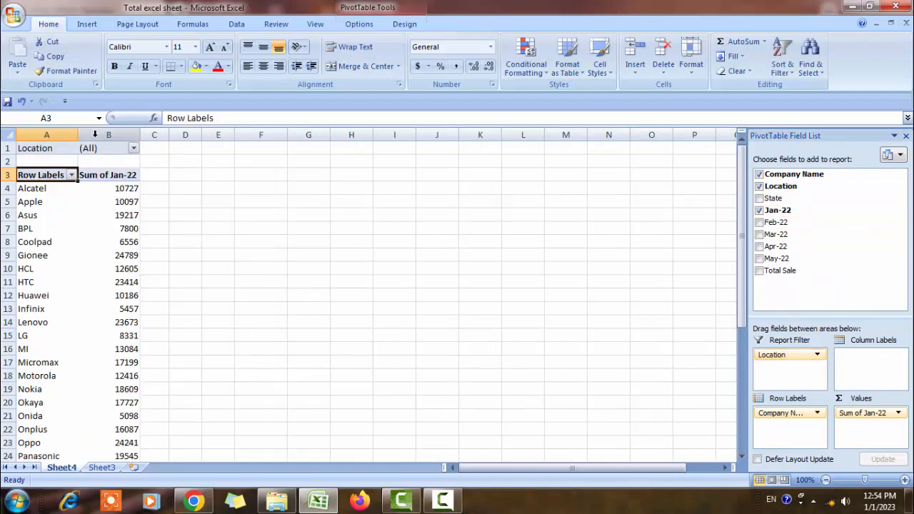
{"action": "left_click_drag", "start_coordinate": [759, 200], "coordinate": [858, 359]}
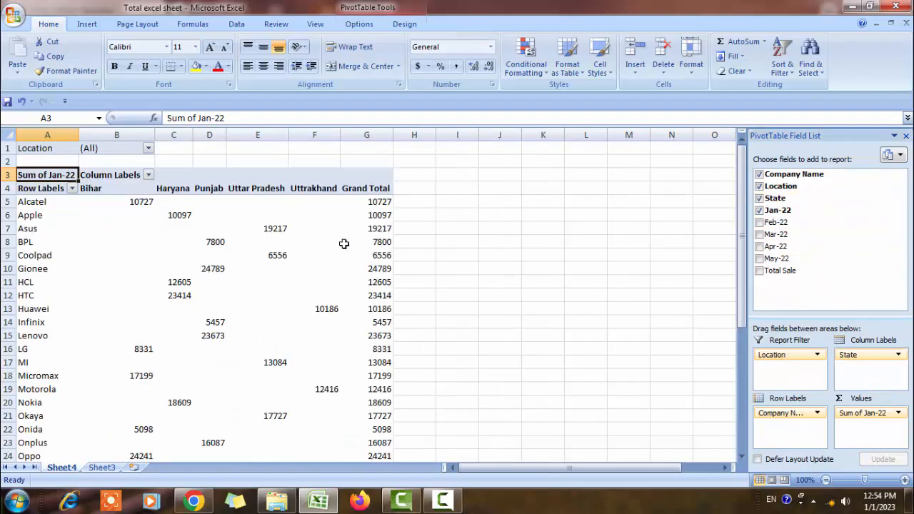
{"action": "scroll", "coordinate": [210, 307], "scroll_direction": "down", "scroll_amount": 5}
{"action": "scroll", "coordinate": [186, 286], "scroll_direction": "up", "scroll_amount": 5}
Filter the PivotTable to the East location
{"action": "left_click", "coordinate": [148, 148]}
{"action": "left_click", "coordinate": [47, 174]}
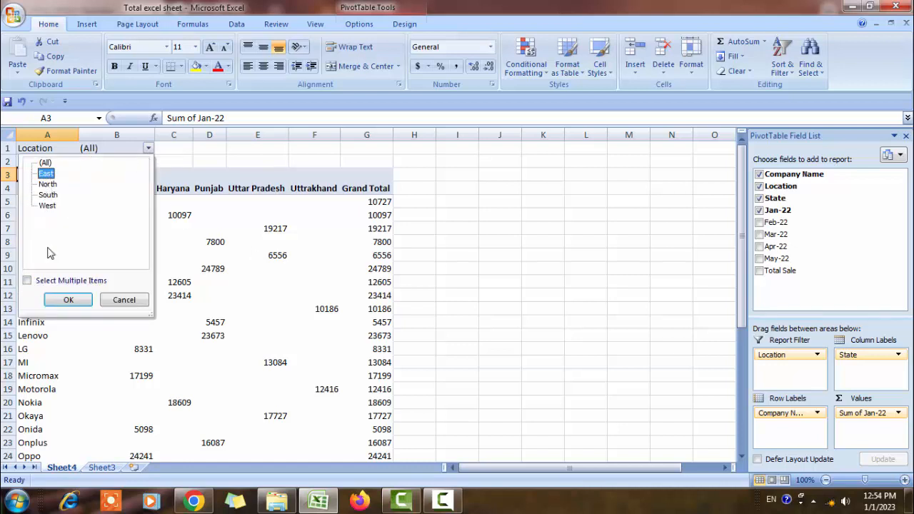
{"action": "left_click", "coordinate": [67, 300]}
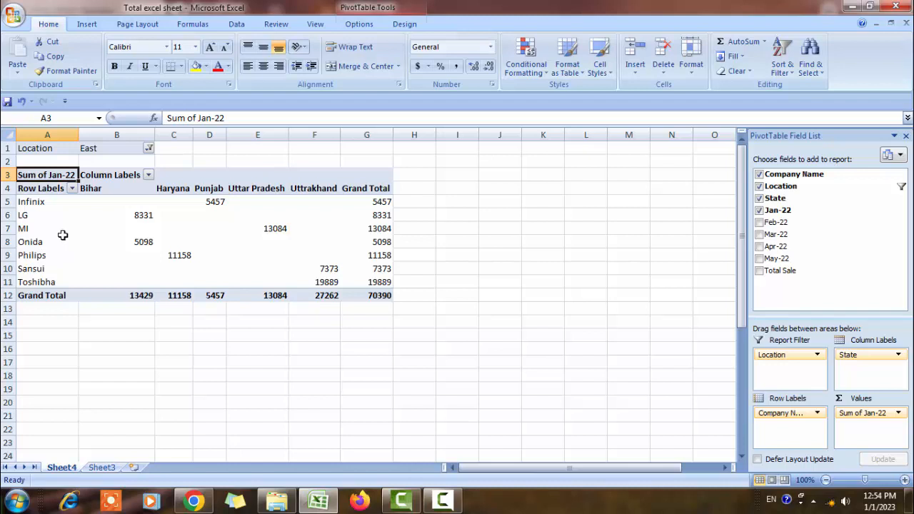
Switch the PivotTable's Location filter to North
{"action": "left_click", "coordinate": [148, 148]}
{"action": "left_click", "coordinate": [47, 184]}
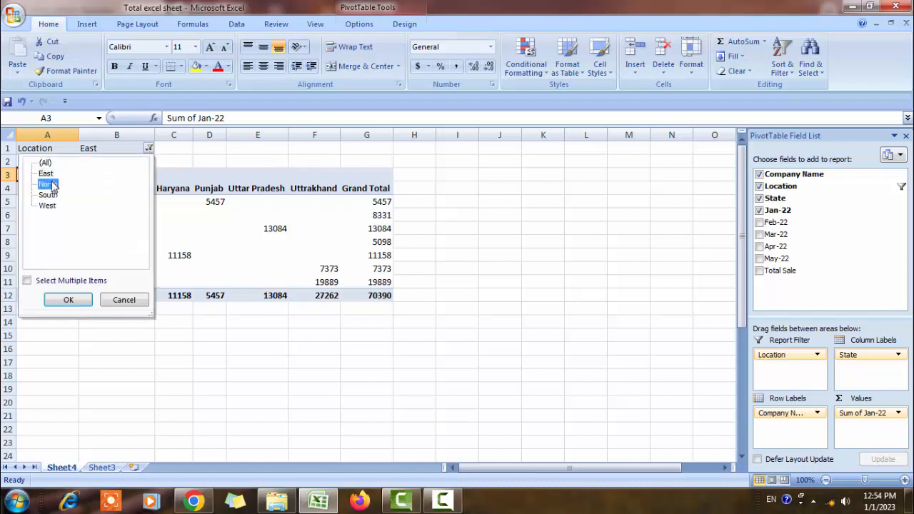
{"action": "left_click", "coordinate": [69, 299]}
Allow multiple items in the Location filter and include East along with North
{"action": "left_click", "coordinate": [149, 148]}
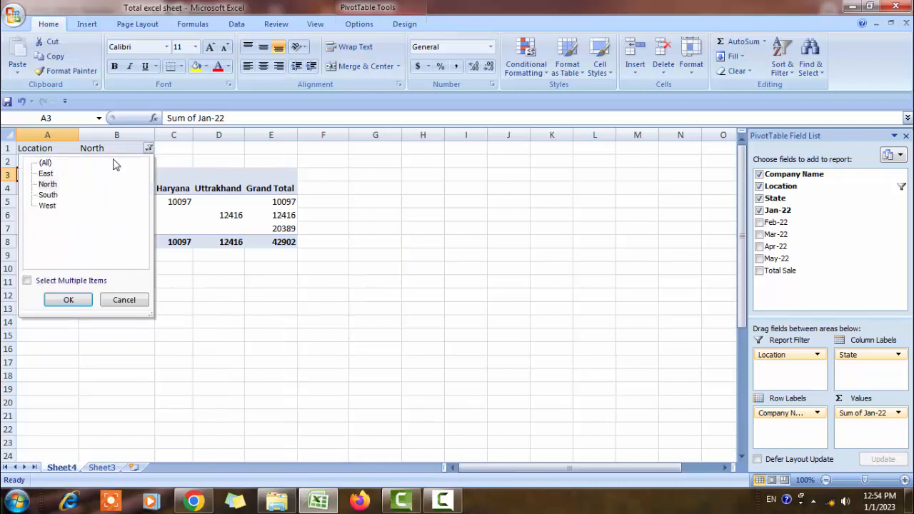
{"action": "left_click", "coordinate": [27, 281]}
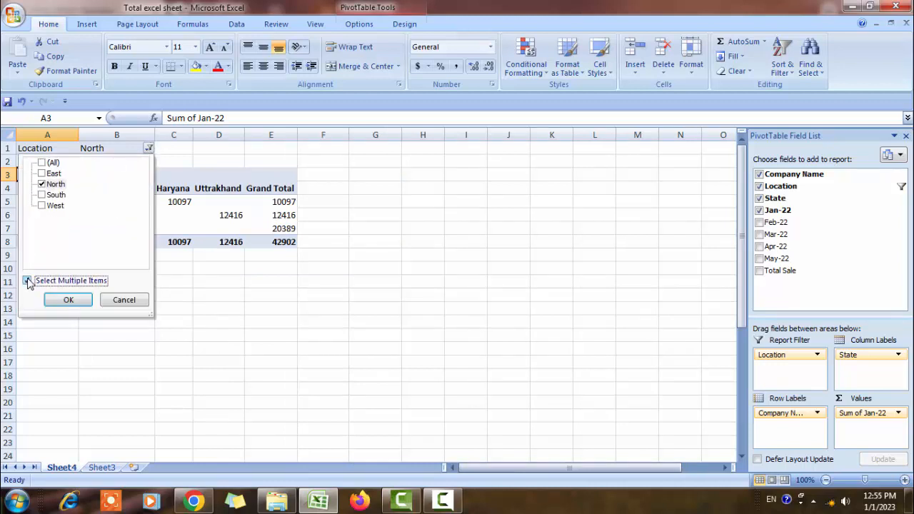
{"action": "left_click", "coordinate": [42, 173]}
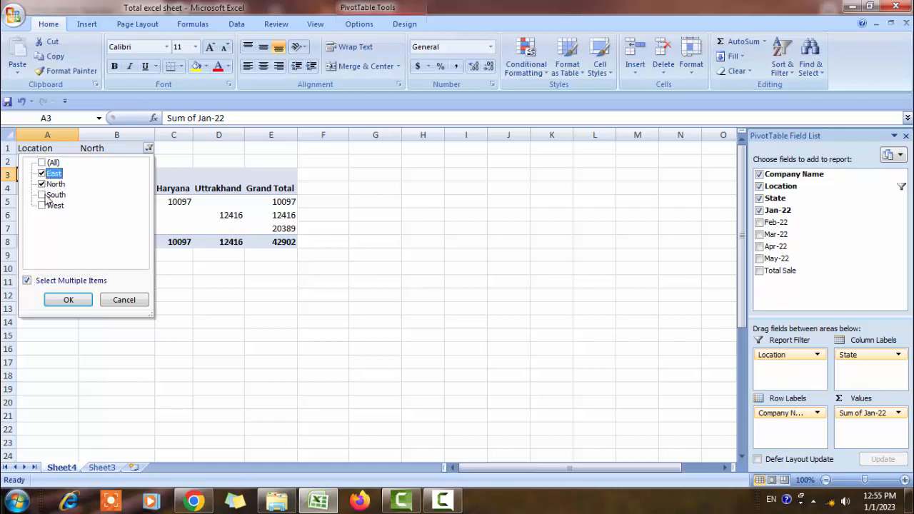
{"action": "left_click", "coordinate": [68, 300]}
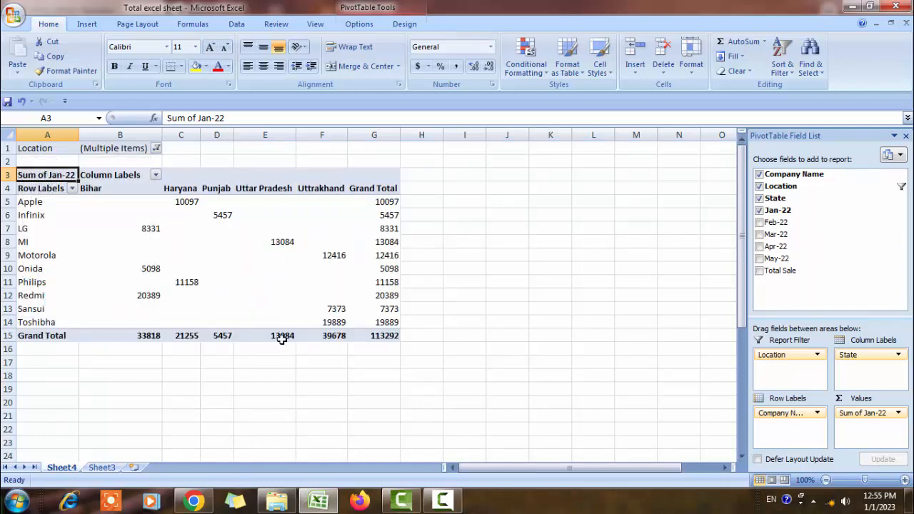
{"action": "left_click", "coordinate": [262, 279]}
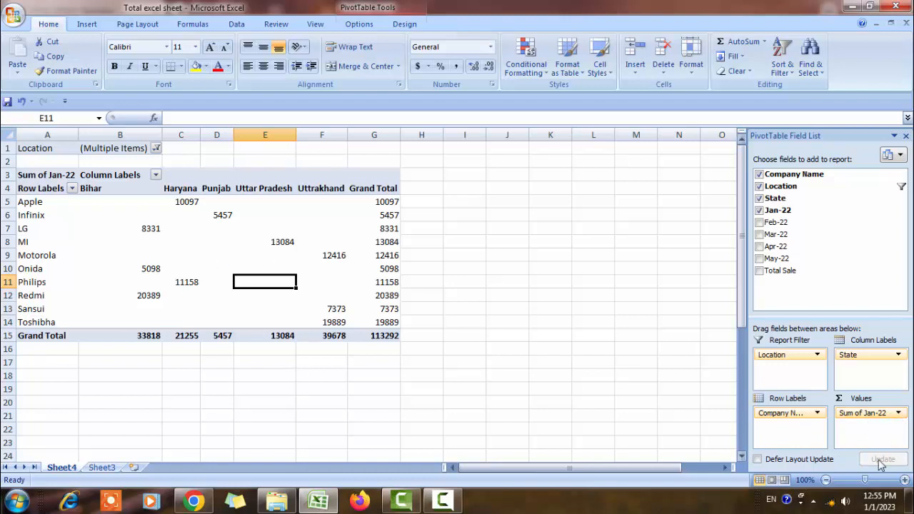
Look over the calculation types in the Jan-22 value field settings and close them without changes
{"action": "left_click", "coordinate": [864, 414]}
{"action": "left_click", "coordinate": [854, 399]}
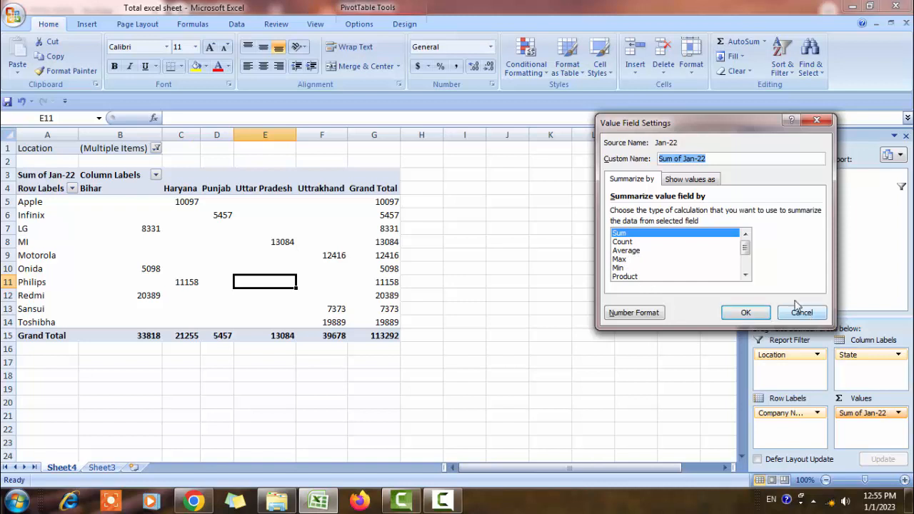
{"action": "left_click", "coordinate": [631, 243]}
{"action": "left_click", "coordinate": [628, 234]}
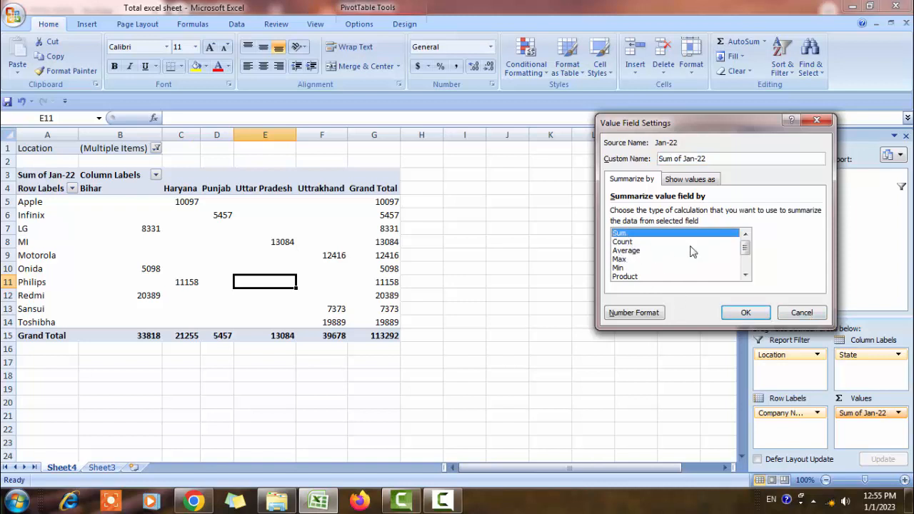
{"action": "left_click", "coordinate": [800, 313]}
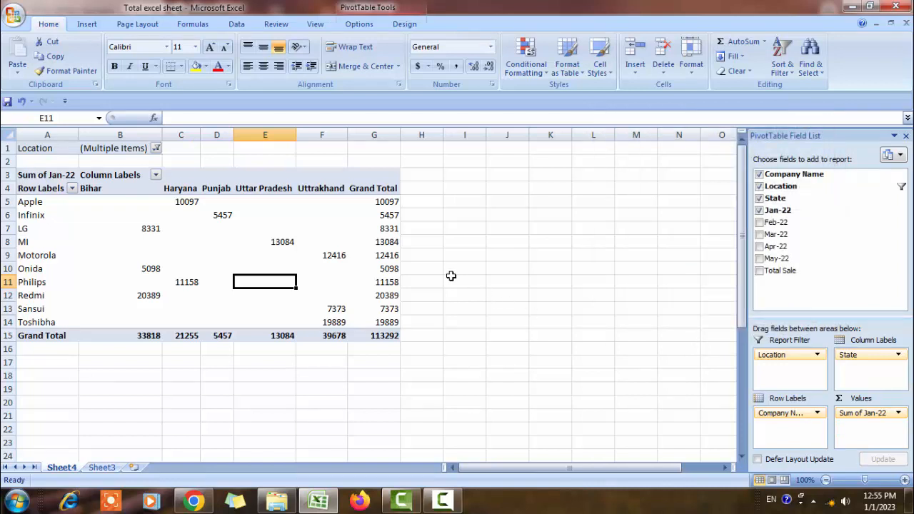
{"action": "mouse_move", "coordinate": [296, 257]}
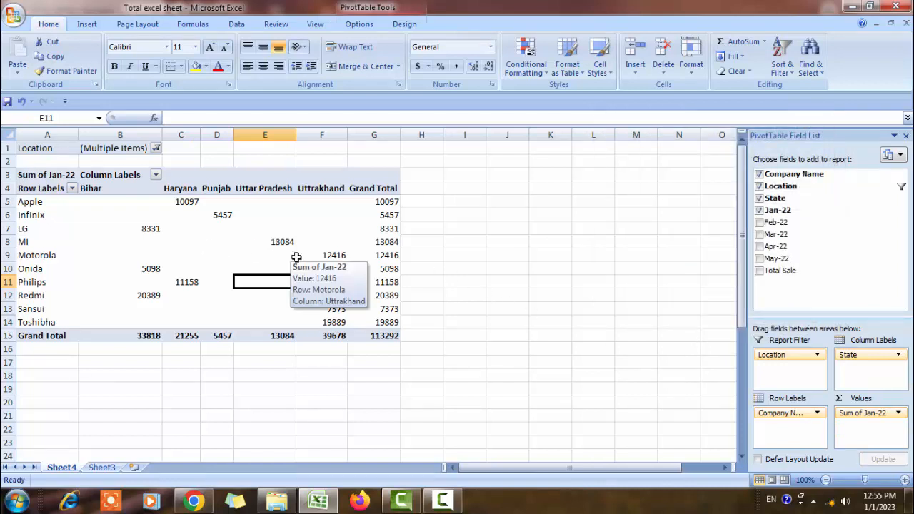
{"action": "left_click", "coordinate": [493, 287]}
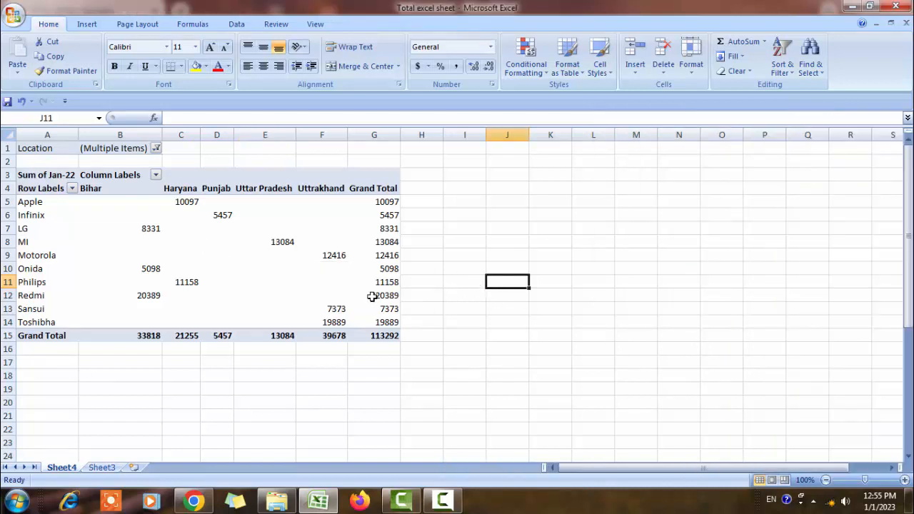
Go to the source data on Sheet3 and look over the companies' monthly sales figures
{"action": "left_click", "coordinate": [100, 469]}
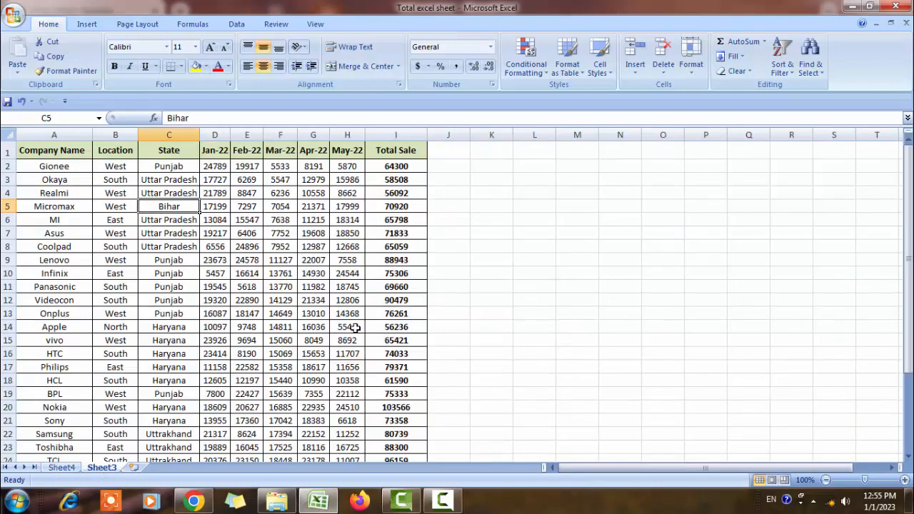
{"action": "left_click", "coordinate": [271, 233]}
{"action": "left_click", "coordinate": [218, 282]}
{"action": "left_click", "coordinate": [243, 236]}
{"action": "left_click", "coordinate": [270, 275]}
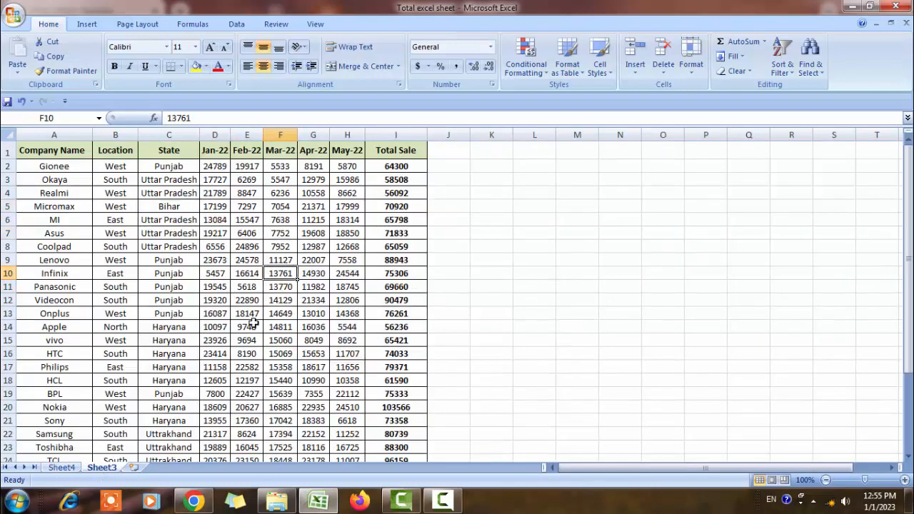
{"action": "left_click", "coordinate": [266, 286]}
{"action": "left_click", "coordinate": [280, 219]}
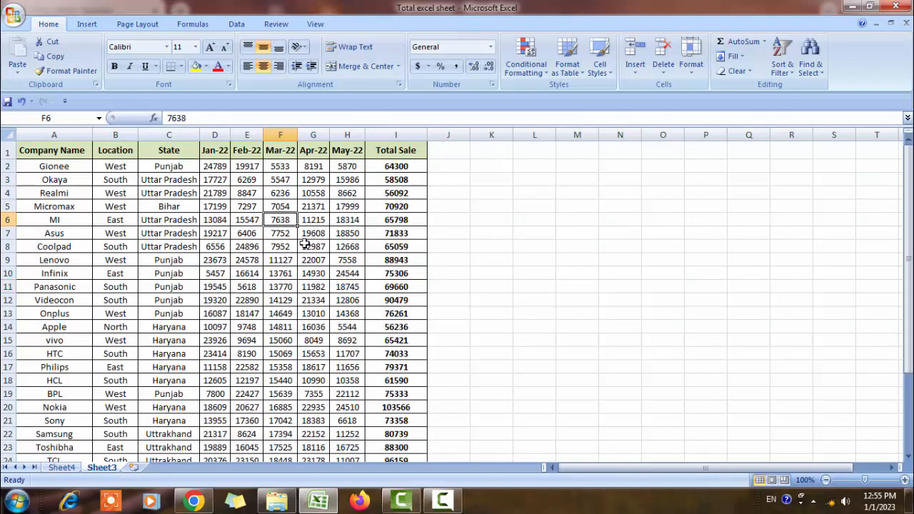
{"action": "left_click", "coordinate": [218, 179]}
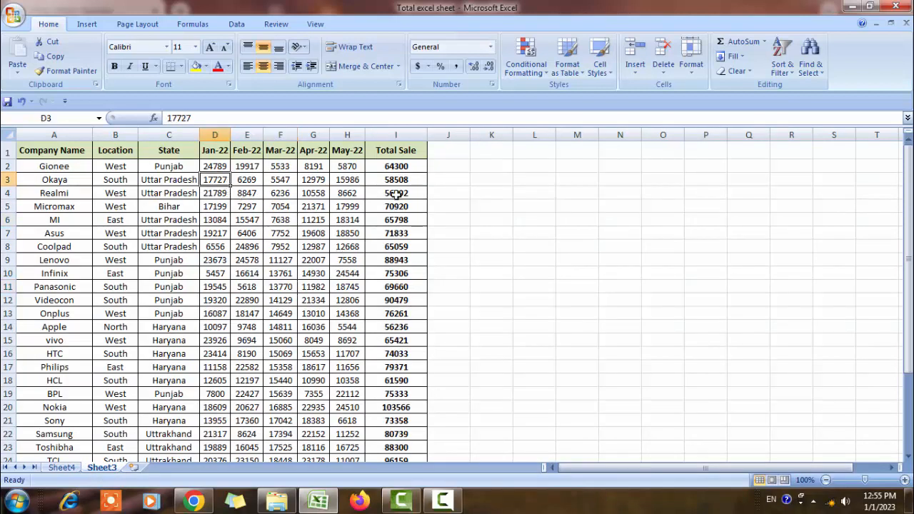
Overwrite Gionee's Total Sale in cell I2 with 88300 and return to the PivotTable on Sheet4
{"action": "left_click", "coordinate": [417, 165]}
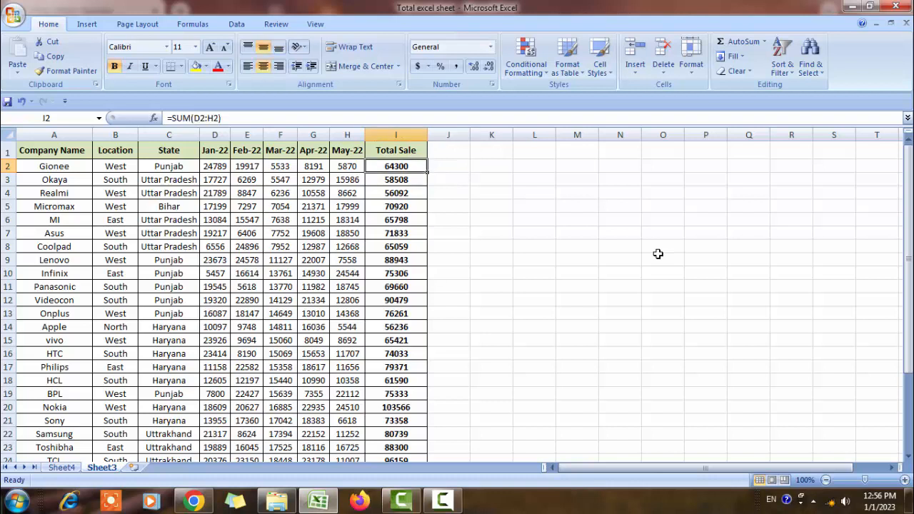
{"action": "type", "text": "88300"}
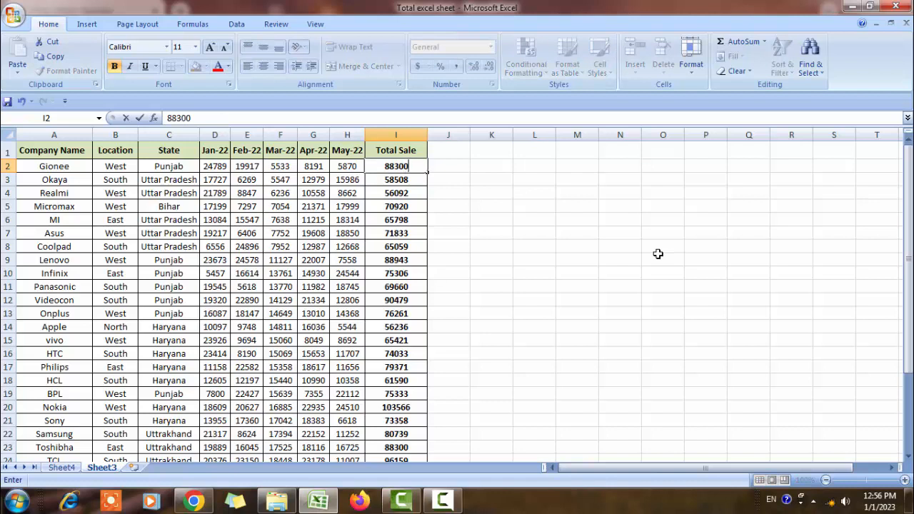
{"action": "key", "text": "Return"}
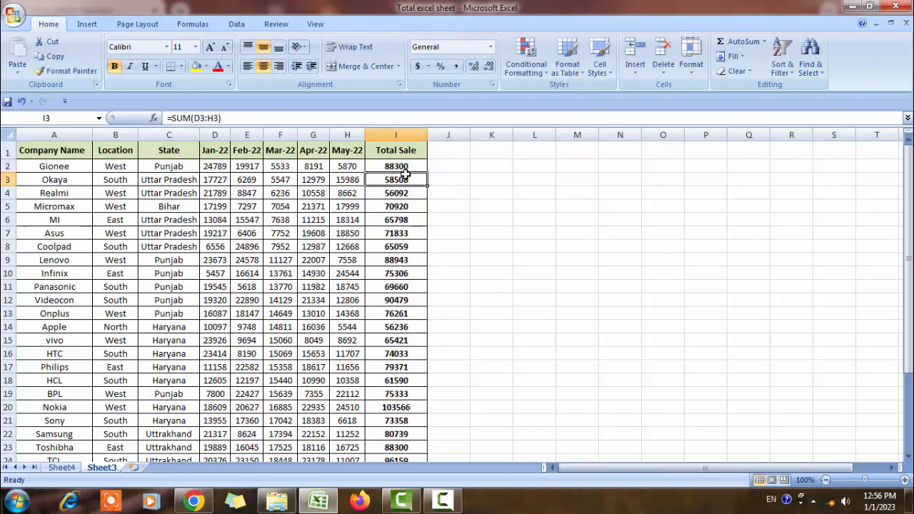
{"action": "left_click", "coordinate": [61, 467]}
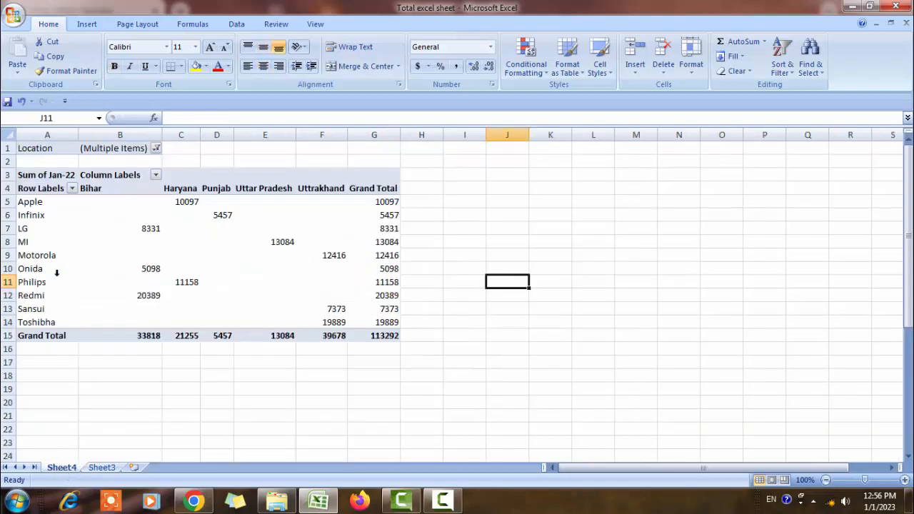
Reset the Location filter to all locations and remove both the State and Location fields from the PivotTable layout
{"action": "left_click", "coordinate": [146, 268]}
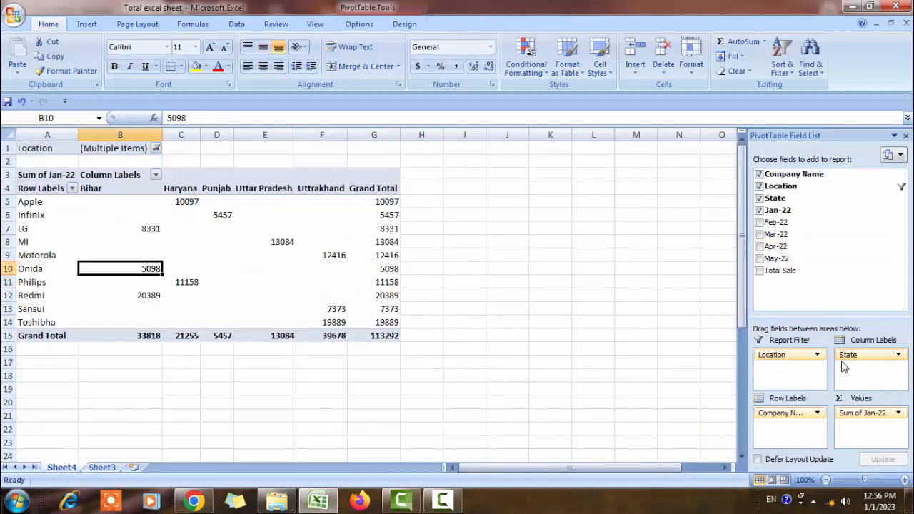
{"action": "left_click_drag", "start_coordinate": [877, 361], "coordinate": [832, 266]}
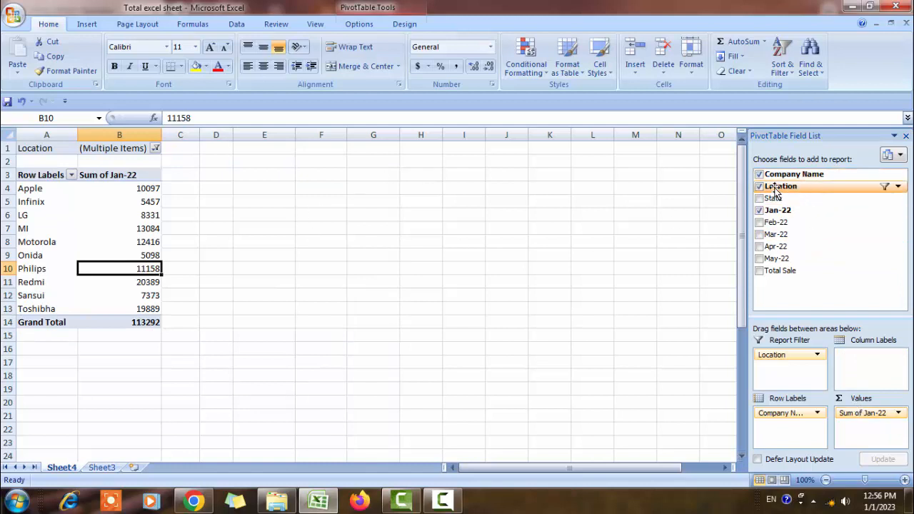
{"action": "left_click", "coordinate": [153, 153]}
{"action": "left_click", "coordinate": [155, 149]}
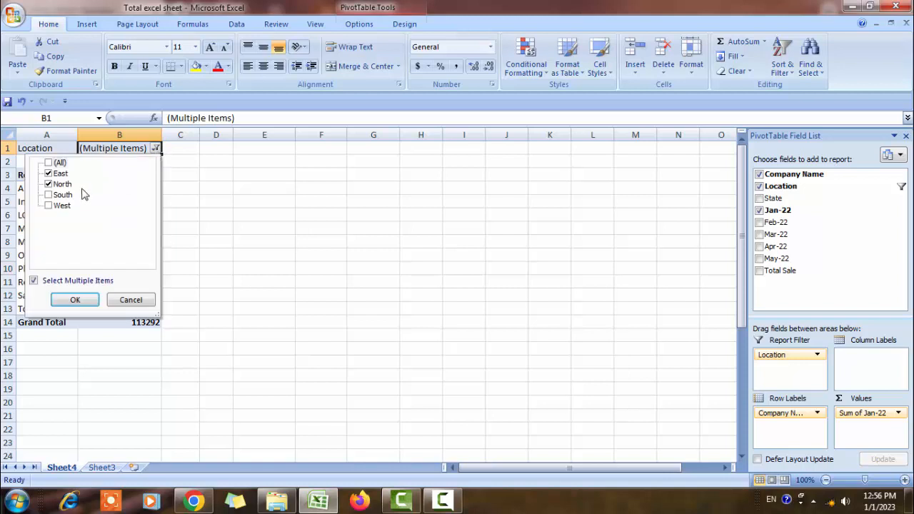
{"action": "left_click", "coordinate": [49, 163]}
{"action": "left_click", "coordinate": [75, 300]}
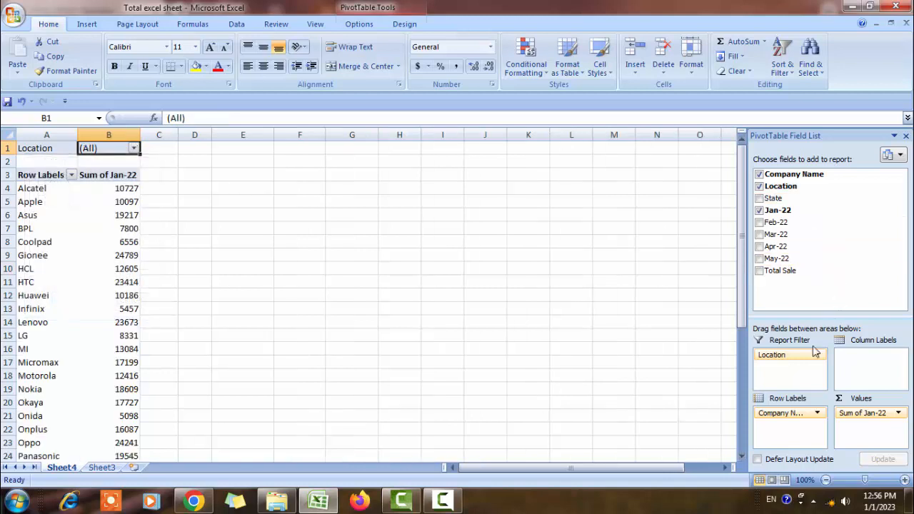
{"action": "left_click_drag", "start_coordinate": [812, 350], "coordinate": [804, 251]}
{"action": "left_click", "coordinate": [44, 229]}
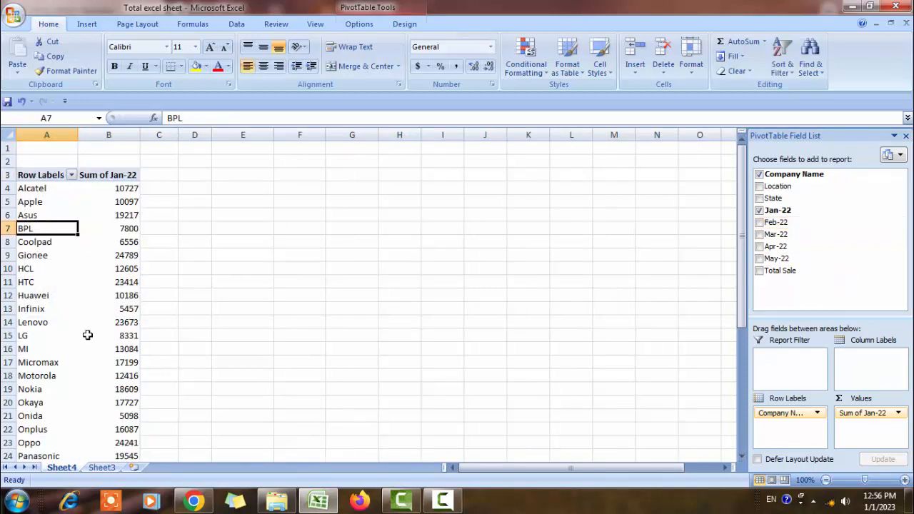
Compare Gionee's row in the Sheet3 source data with its Jan-22 figure in the Sheet4 PivotTable
{"action": "left_click", "coordinate": [101, 468]}
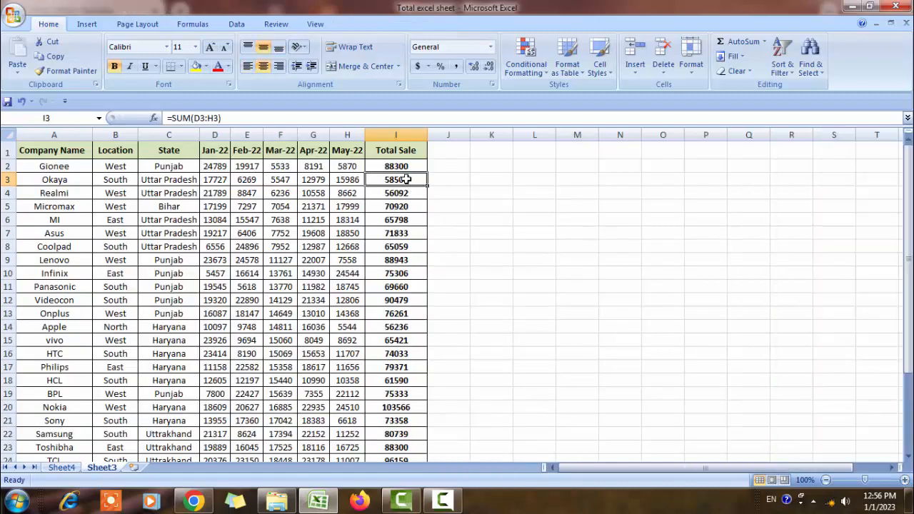
{"action": "left_click", "coordinate": [62, 468]}
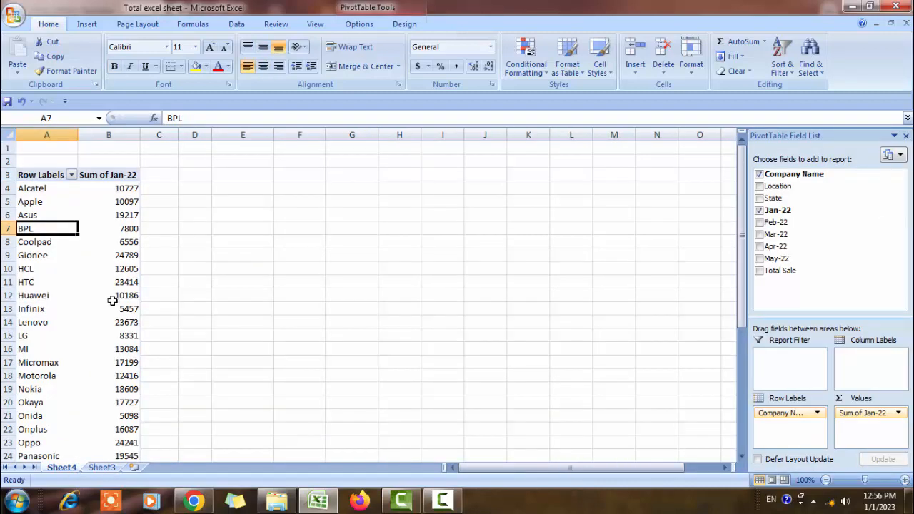
{"action": "scroll", "coordinate": [77, 328], "scroll_direction": "down", "scroll_amount": 4}
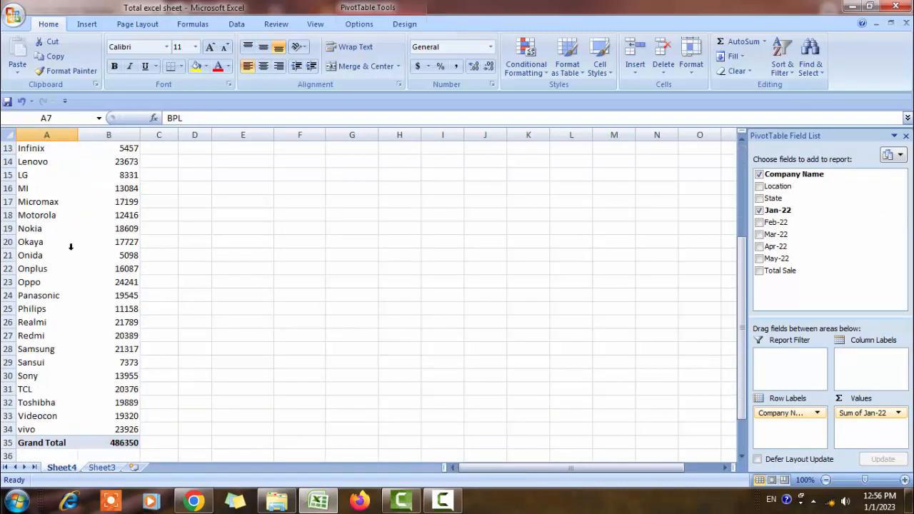
{"action": "scroll", "coordinate": [65, 355], "scroll_direction": "up", "scroll_amount": 2}
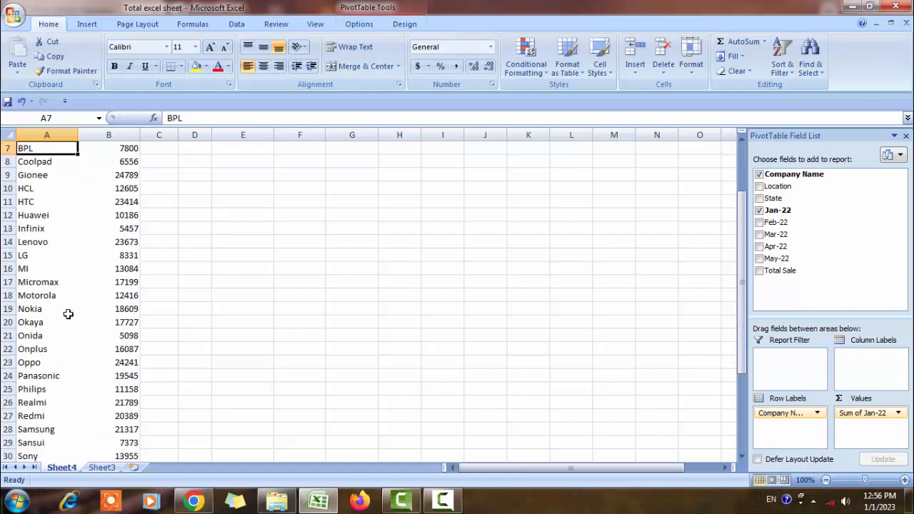
{"action": "left_click", "coordinate": [37, 178]}
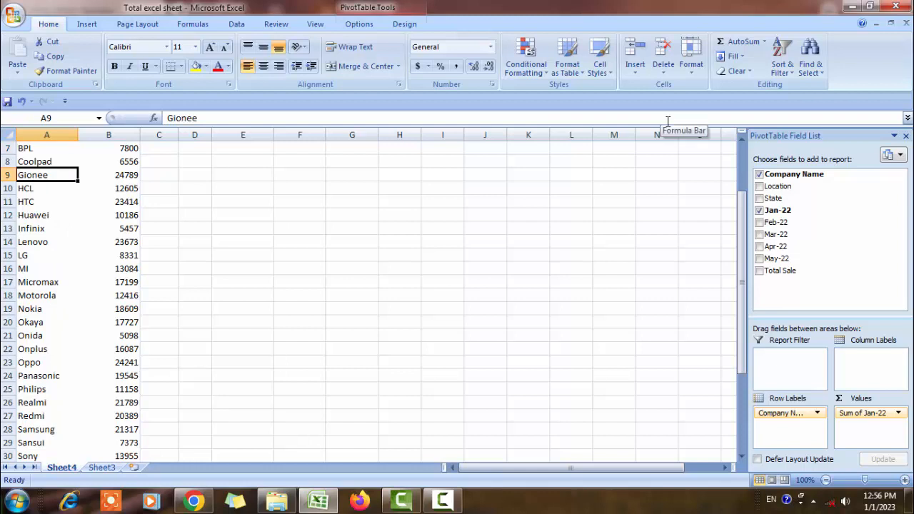
{"action": "key", "text": "Right"}
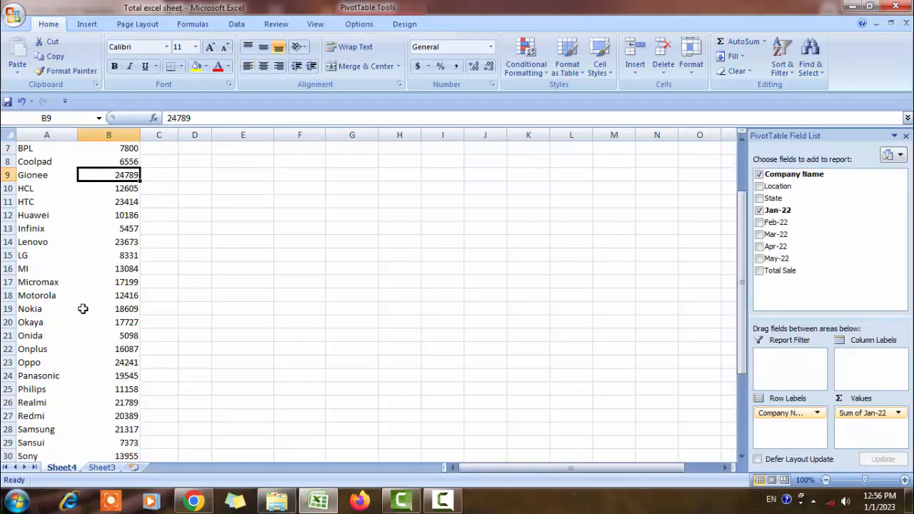
{"action": "scroll", "coordinate": [85, 309], "scroll_direction": "up", "scroll_amount": 2}
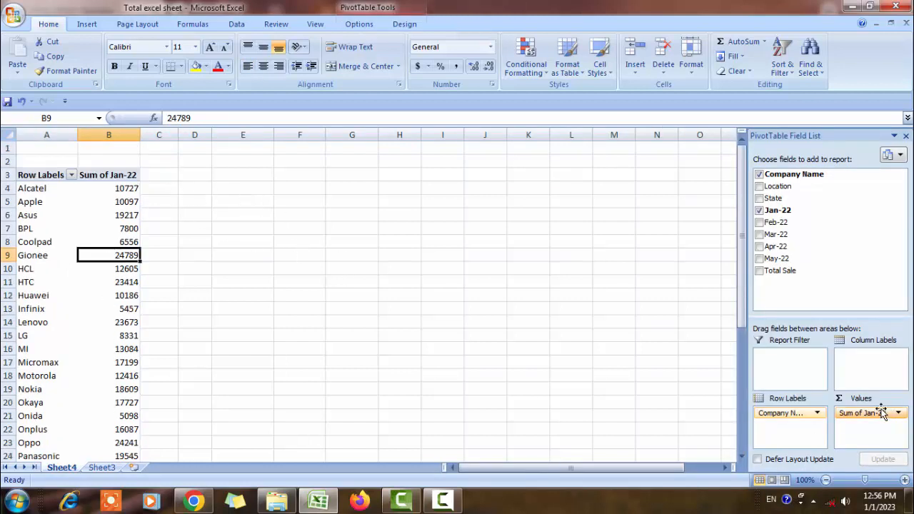
Replace Jan-22 with Total Sale as the summed value in the PivotTable and locate Gionee's total
{"action": "left_click_drag", "start_coordinate": [878, 408], "coordinate": [831, 232]}
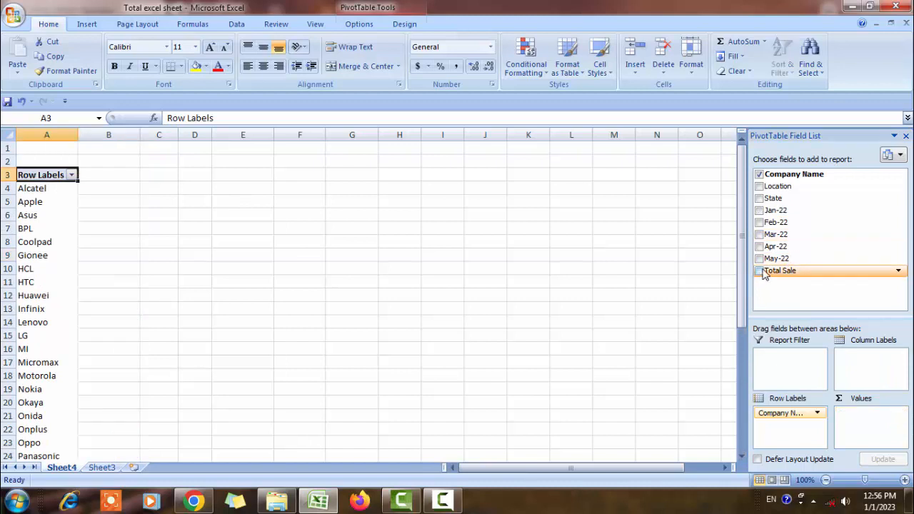
{"action": "left_click_drag", "start_coordinate": [758, 274], "coordinate": [870, 422]}
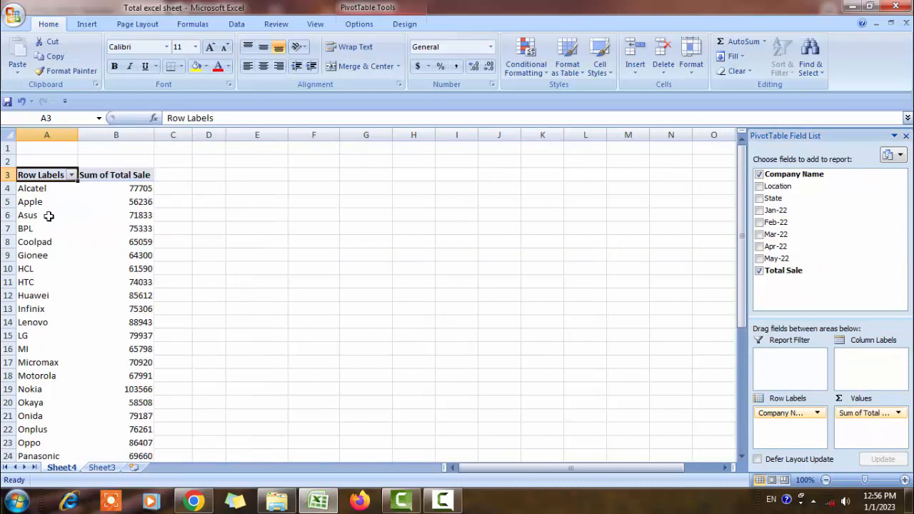
{"action": "left_click", "coordinate": [51, 255]}
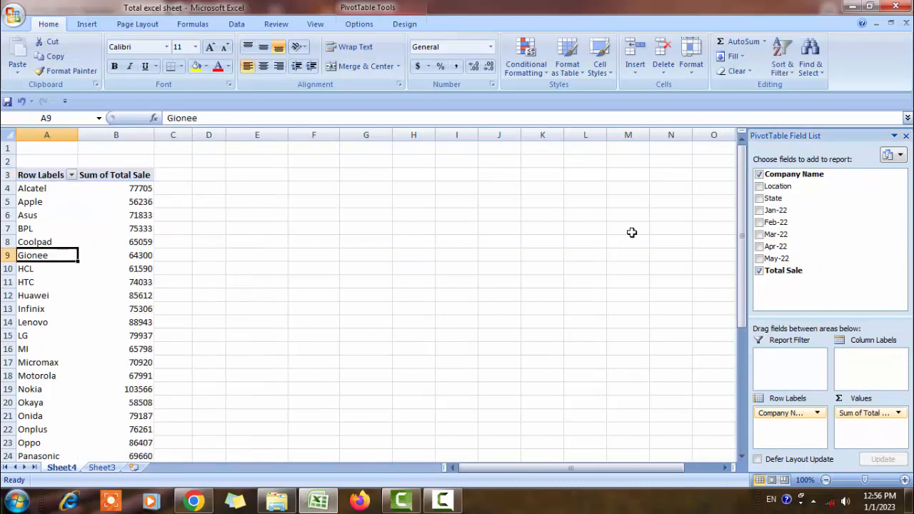
{"action": "key", "text": "Right"}
{"action": "key", "text": "Right"}
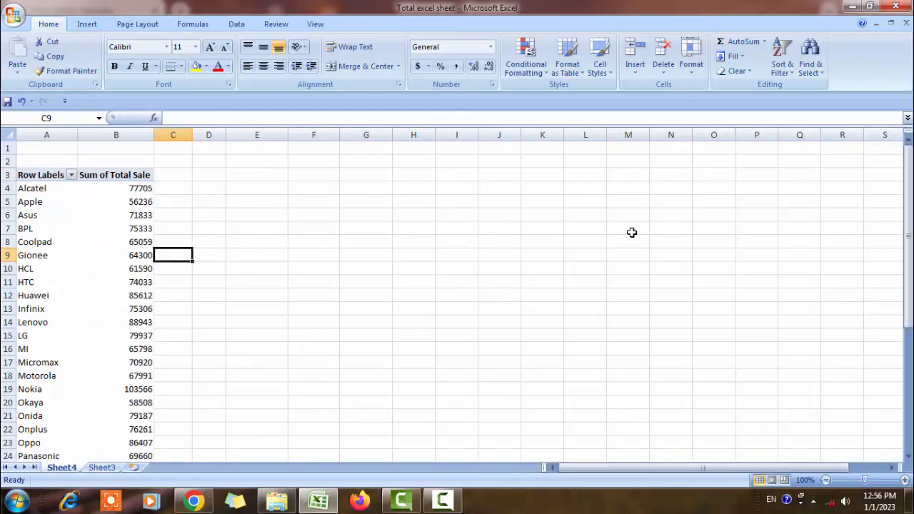
{"action": "key", "text": "Left"}
Highlight Gionee's Total Sale in cell I2 of the Sheet3 source data with a yellow fill
{"action": "left_click", "coordinate": [102, 468]}
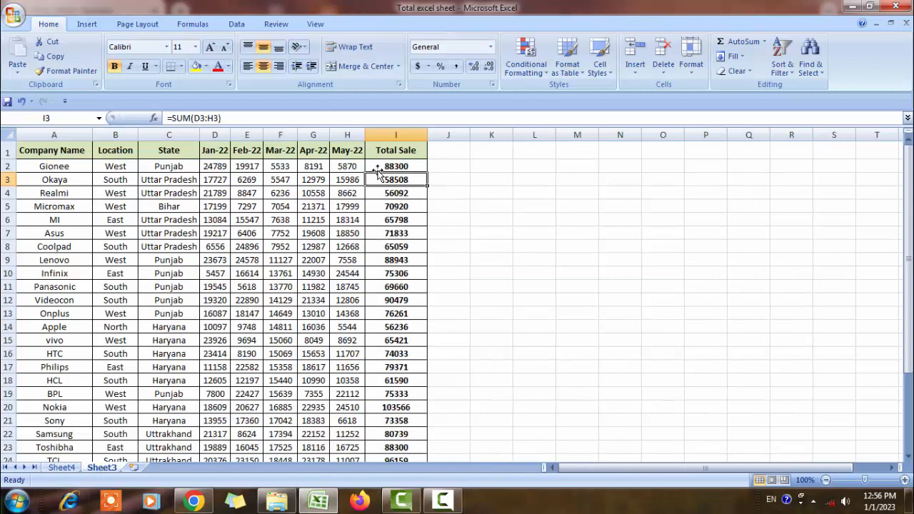
{"action": "left_click", "coordinate": [380, 167]}
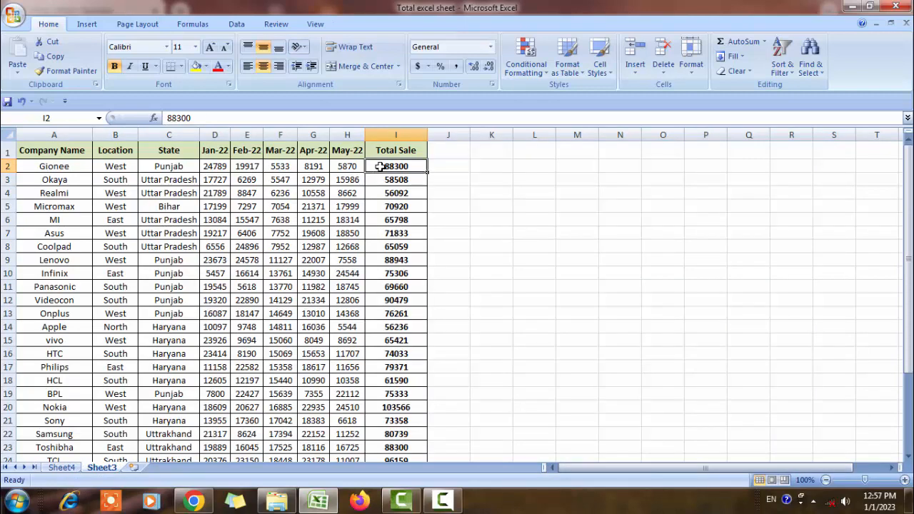
{"action": "left_click", "coordinate": [197, 66]}
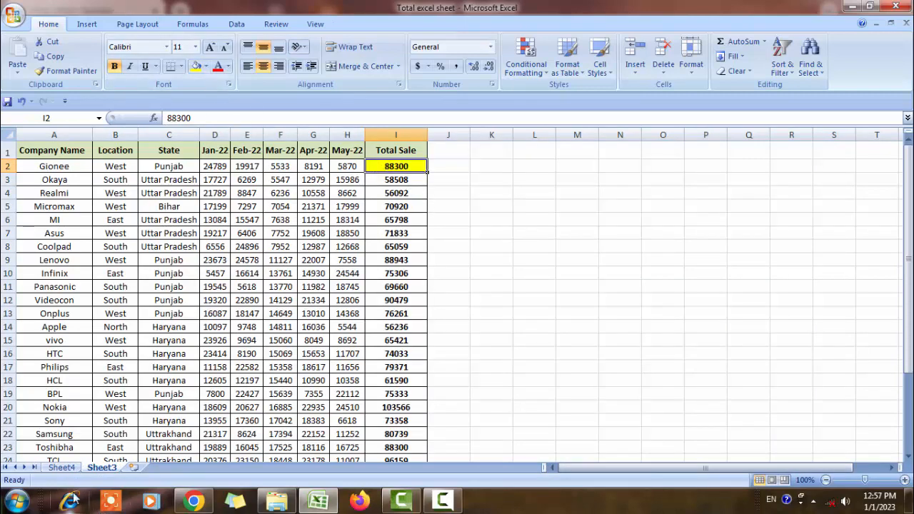
Highlight Gionee's Sum of Total Sale in cell B9 of the Sheet4 PivotTable with a yellow fill
{"action": "left_click", "coordinate": [61, 468]}
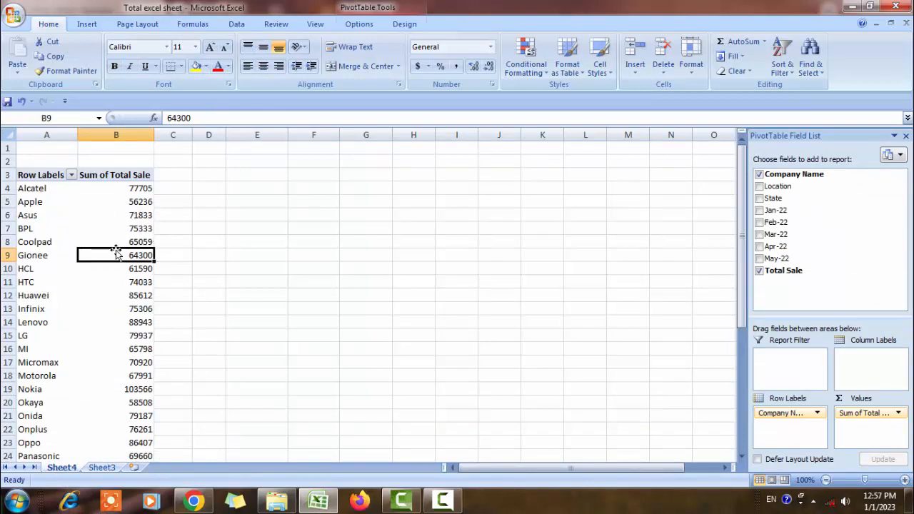
{"action": "left_click", "coordinate": [196, 66]}
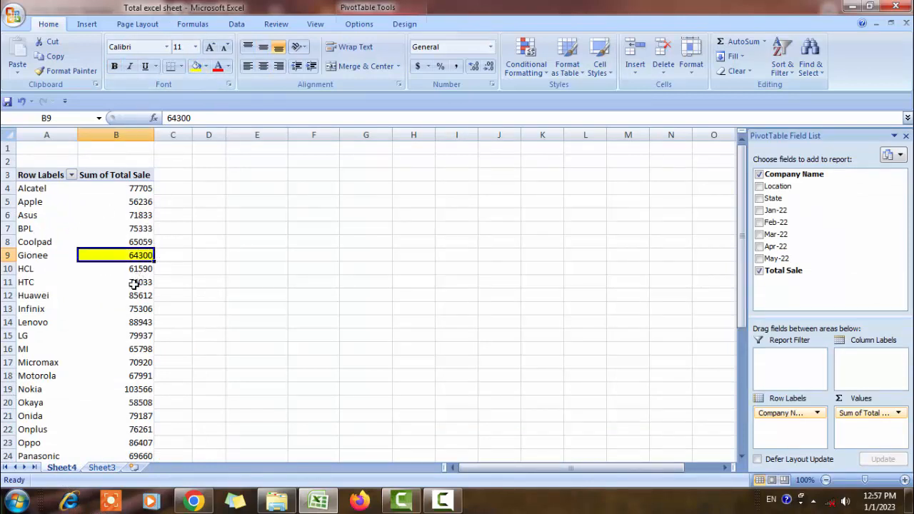
{"action": "left_click", "coordinate": [253, 295]}
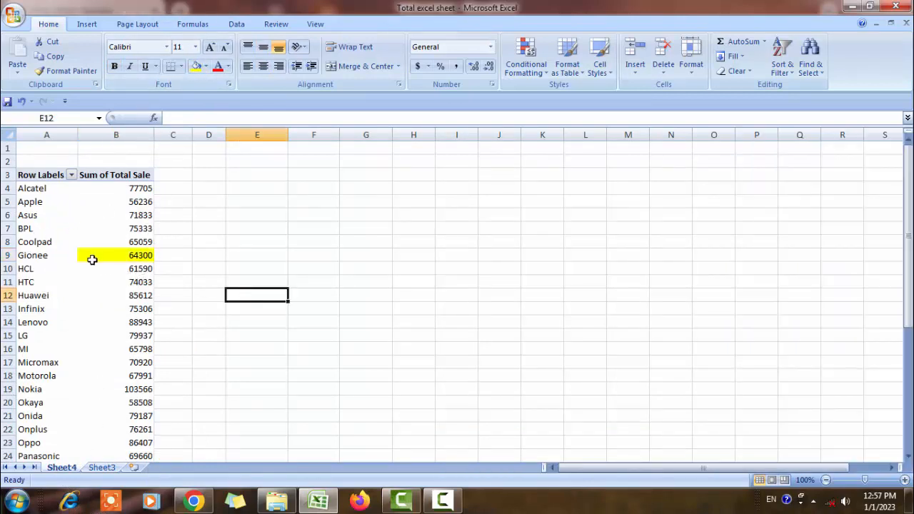
Compare Gionee's highlighted total in the PivotTable on Sheet4 with the highlighted source value on Sheet3
{"action": "left_click", "coordinate": [91, 257]}
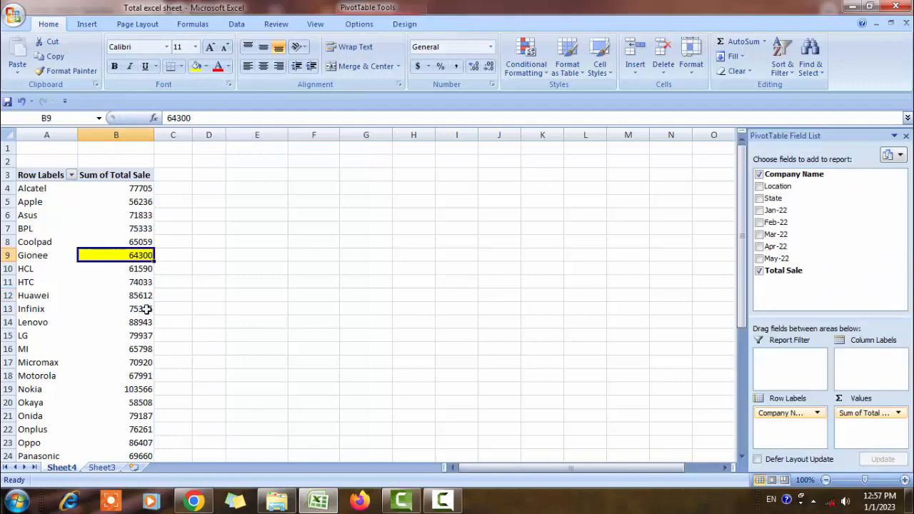
{"action": "left_click", "coordinate": [102, 468]}
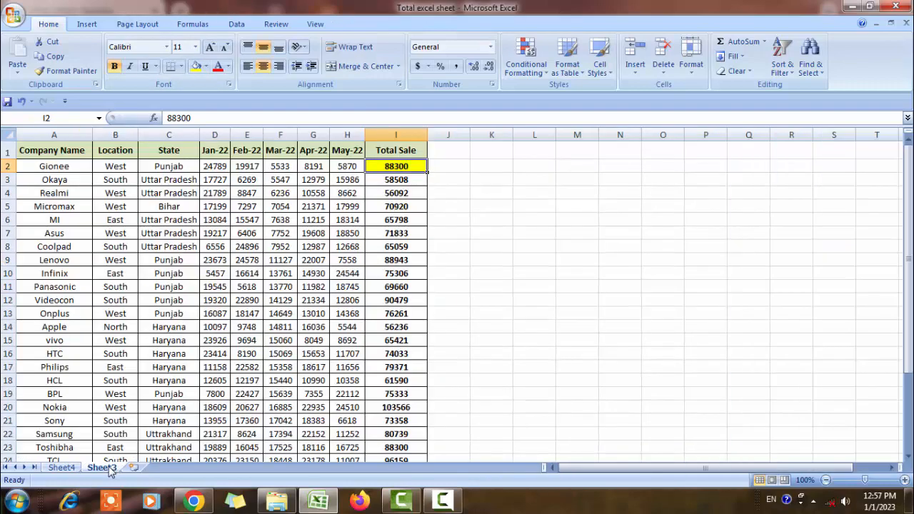
{"action": "left_click", "coordinate": [62, 467]}
{"action": "left_click", "coordinate": [314, 255]}
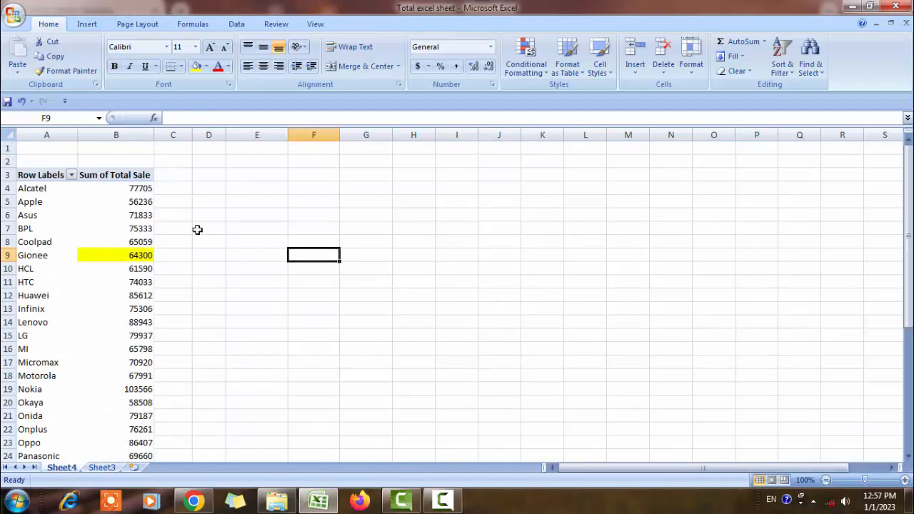
{"action": "left_click", "coordinate": [102, 468]}
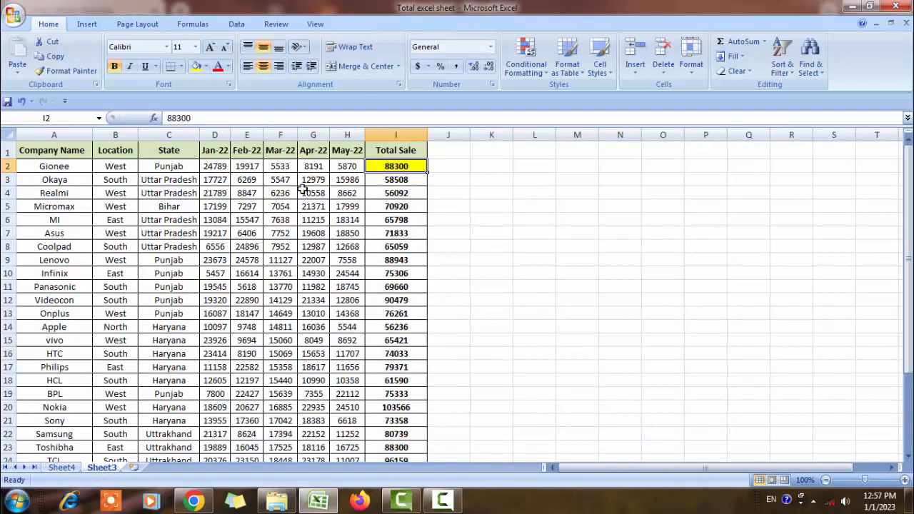
{"action": "left_click", "coordinate": [62, 468]}
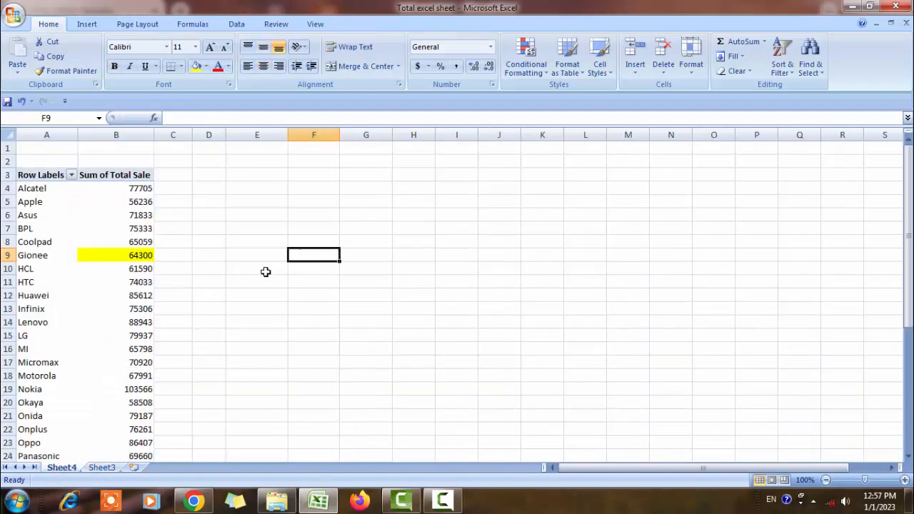
{"action": "left_click", "coordinate": [275, 281]}
{"action": "left_click", "coordinate": [96, 241]}
{"action": "left_click", "coordinate": [227, 321]}
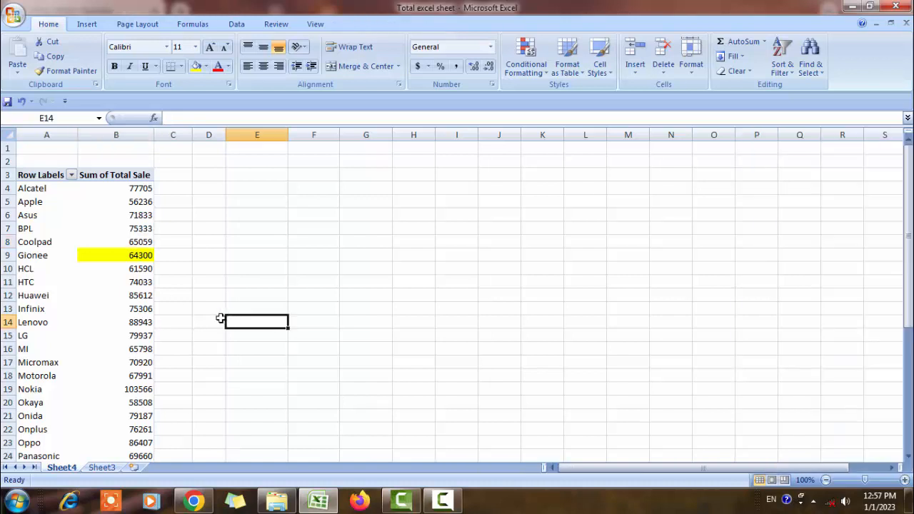
{"action": "left_click_drag", "start_coordinate": [243, 361], "coordinate": [215, 325]}
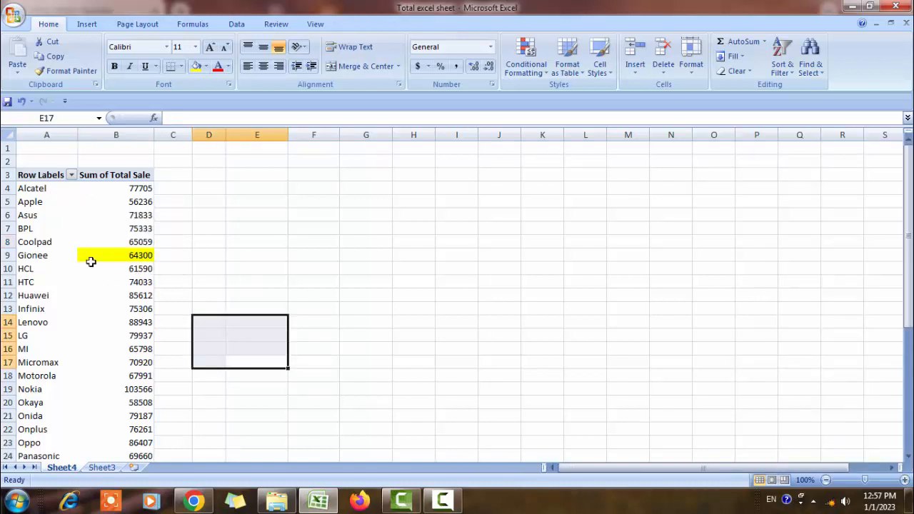
Refresh the PivotTable on Sheet4 so it picks up the edited source data
{"action": "left_click", "coordinate": [97, 216]}
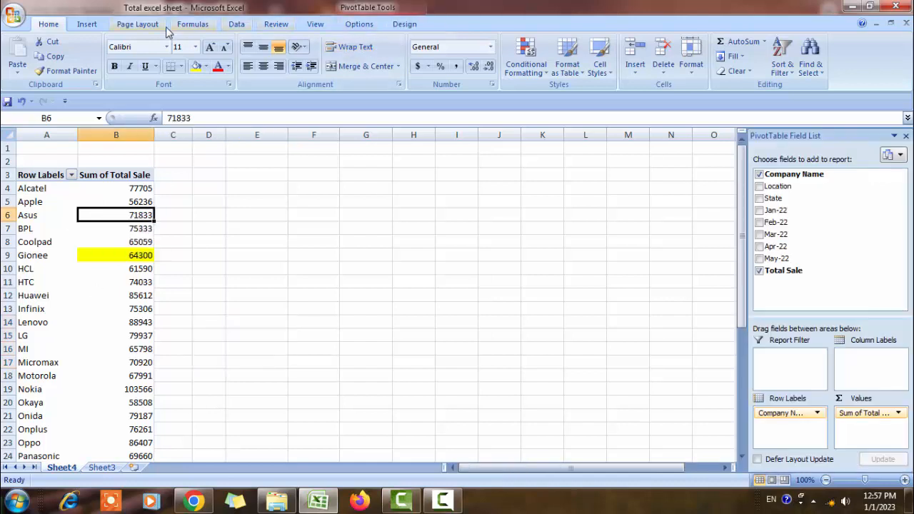
{"action": "left_click", "coordinate": [359, 25]}
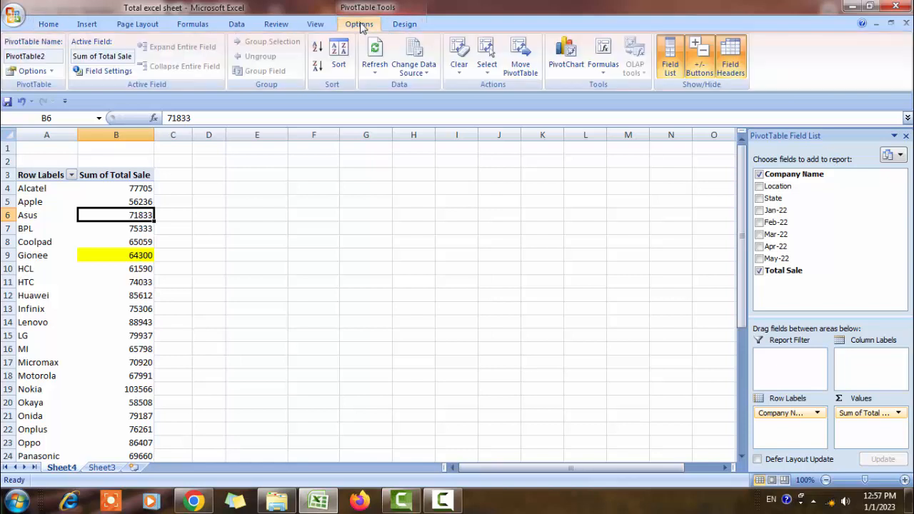
{"action": "left_click", "coordinate": [375, 57]}
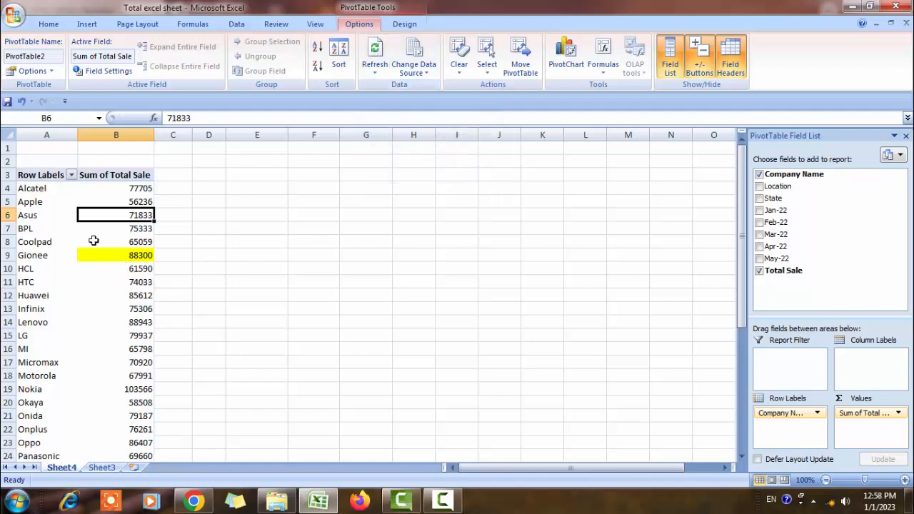
Check Gionee's refreshed PivotTable total against its Total Sale in the Sheet3 source data
{"action": "left_click", "coordinate": [101, 468]}
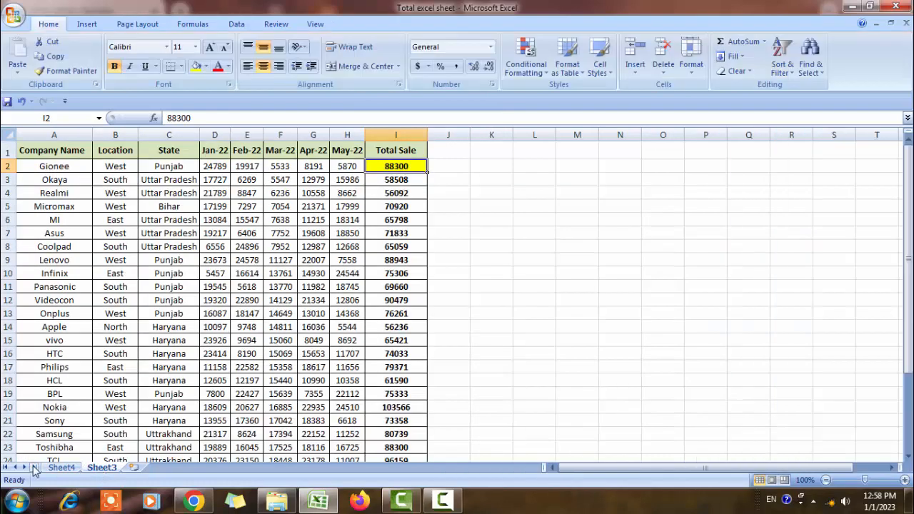
{"action": "left_click", "coordinate": [55, 469]}
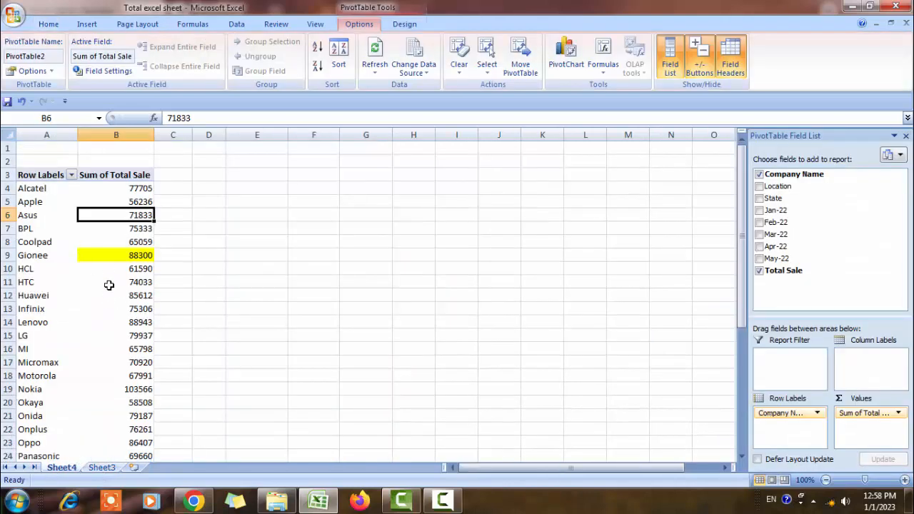
{"action": "left_click", "coordinate": [121, 256]}
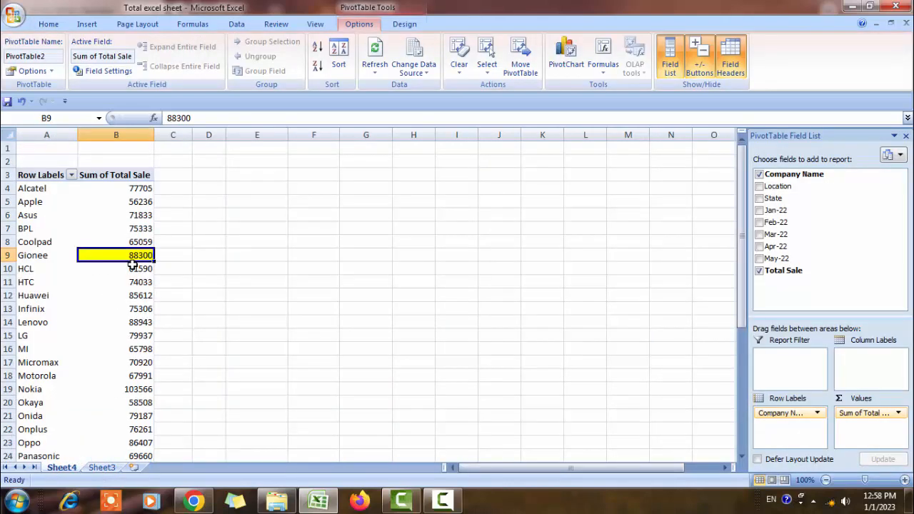
Recheck Gionee's highlighted Total Sale on Sheet3 and refresh the PivotTable on Sheet4 again
{"action": "left_click", "coordinate": [102, 468]}
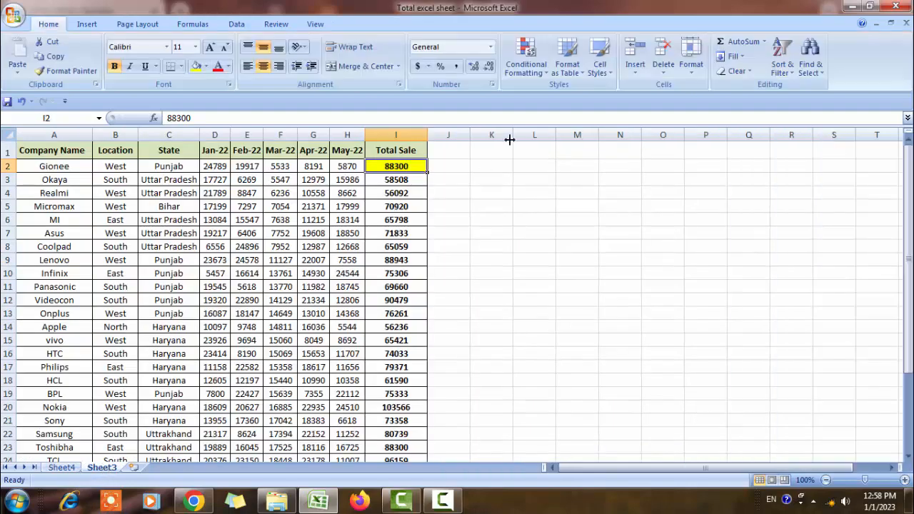
{"action": "left_click", "coordinate": [62, 468]}
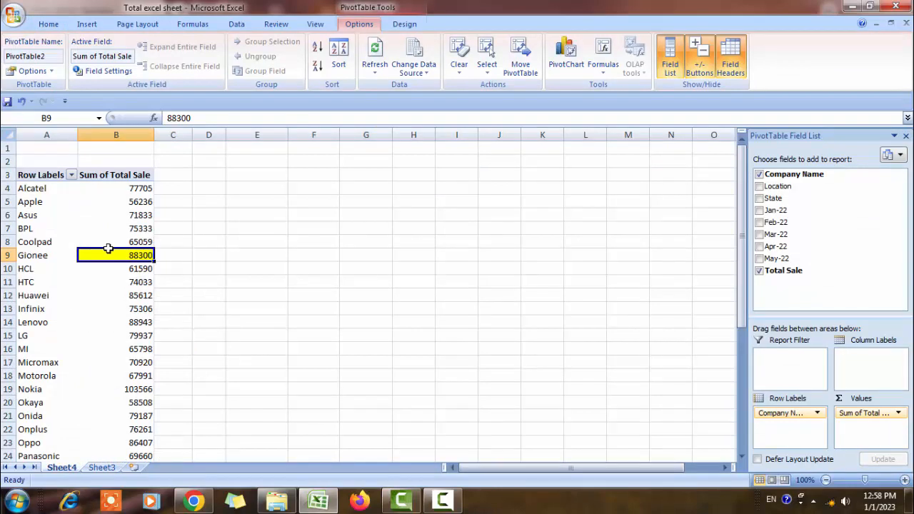
{"action": "right_click", "coordinate": [98, 214]}
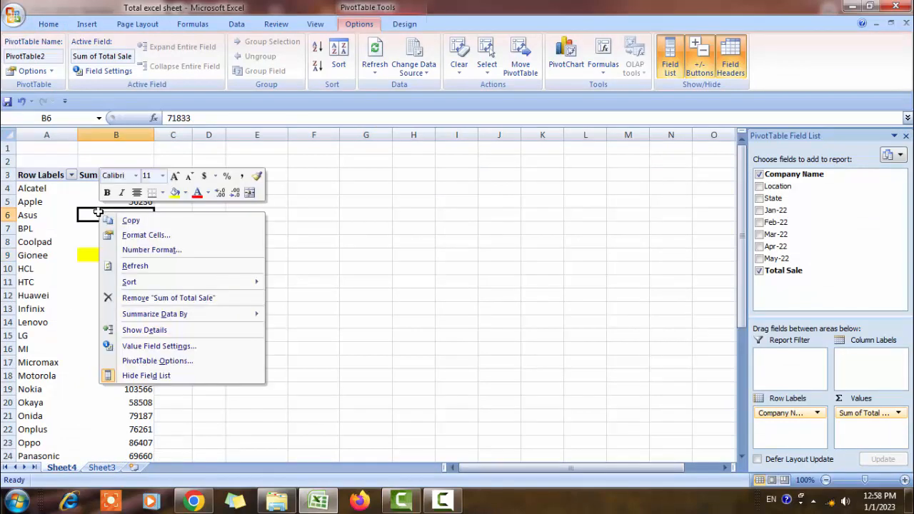
{"action": "left_click", "coordinate": [135, 267]}
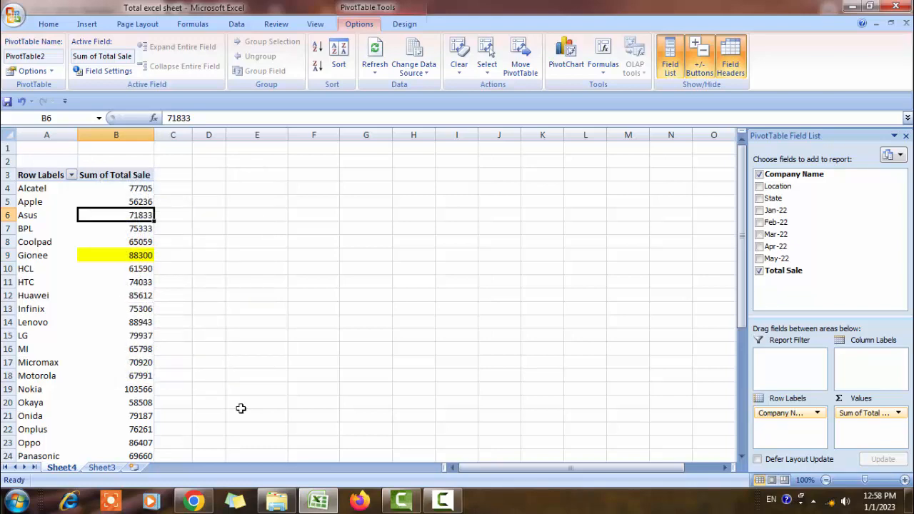
{"action": "scroll", "coordinate": [91, 321], "scroll_direction": "down", "scroll_amount": 5}
{"action": "scroll", "coordinate": [86, 354], "scroll_direction": "up", "scroll_amount": 5}
{"action": "left_click", "coordinate": [257, 308]}
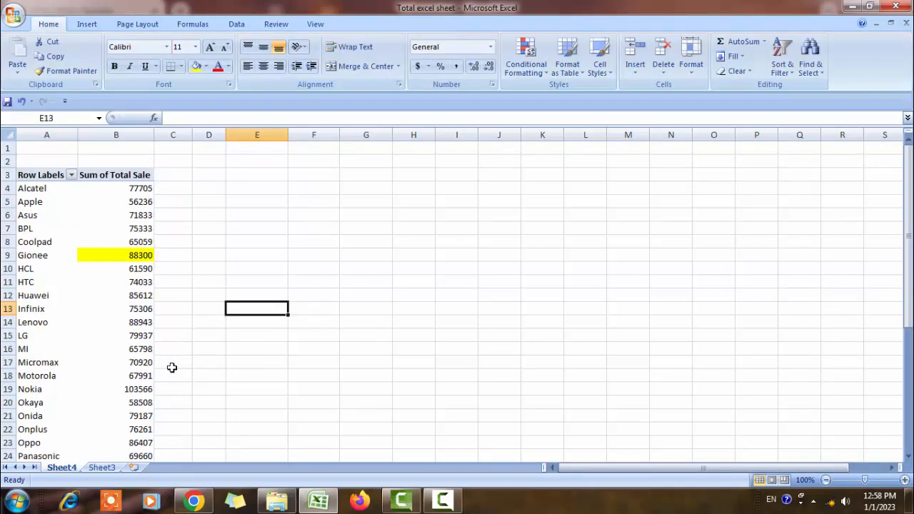
Enter the header "Jan+ Feb" in cell J1 of Sheet3, beside the Total Sale column
{"action": "left_click", "coordinate": [100, 458]}
{"action": "left_click", "coordinate": [101, 467]}
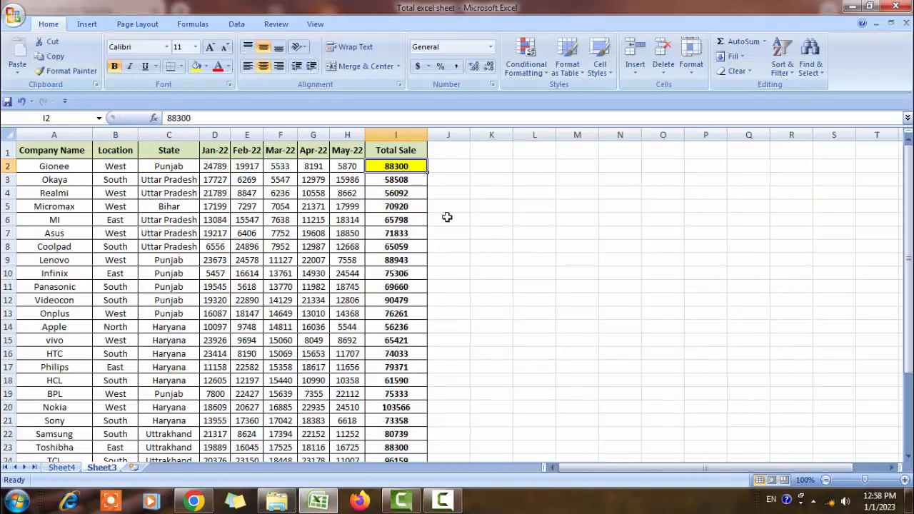
{"action": "left_click", "coordinate": [489, 191]}
{"action": "left_click", "coordinate": [444, 148]}
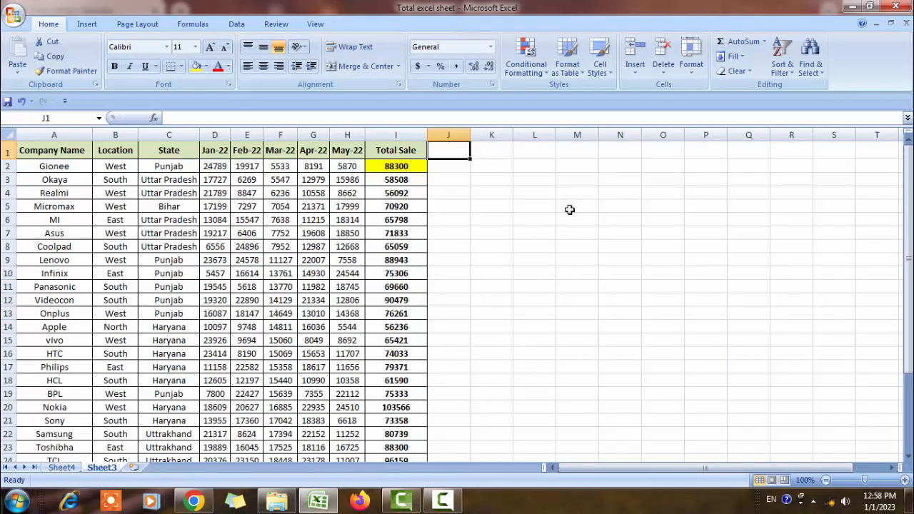
{"action": "type", "text": "Jan+"}
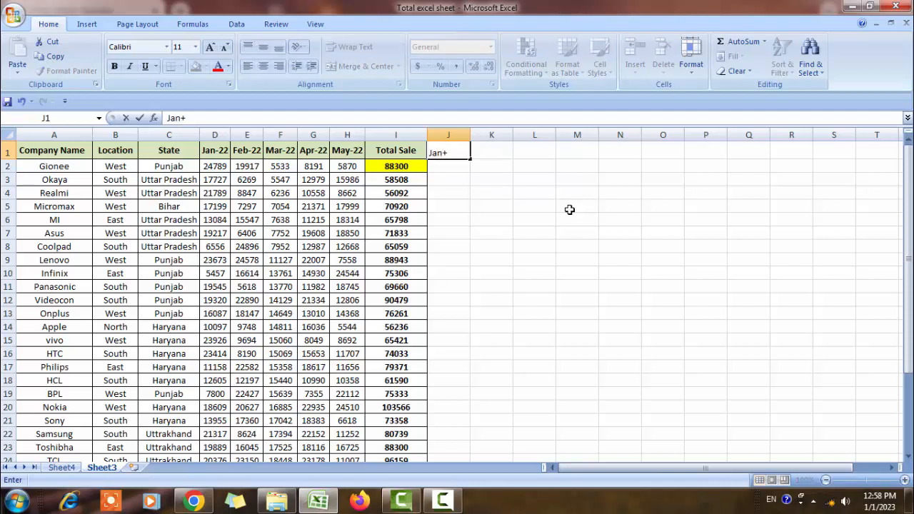
{"action": "type", "text": " Feb"}
{"action": "key", "text": "Return"}
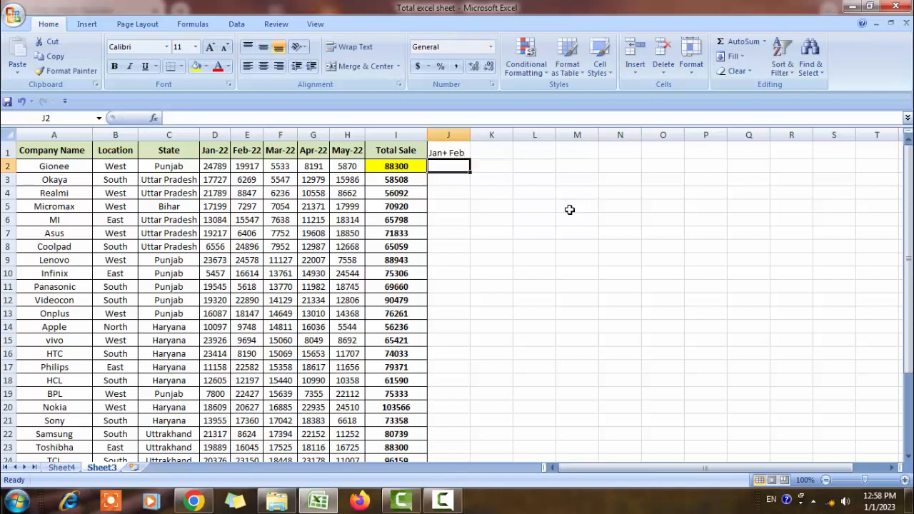
Copy the Total Sale header's formatting onto the Jan+ Feb header in J1 with Format Painter
{"action": "key", "text": "Up"}
{"action": "key", "text": "Left"}
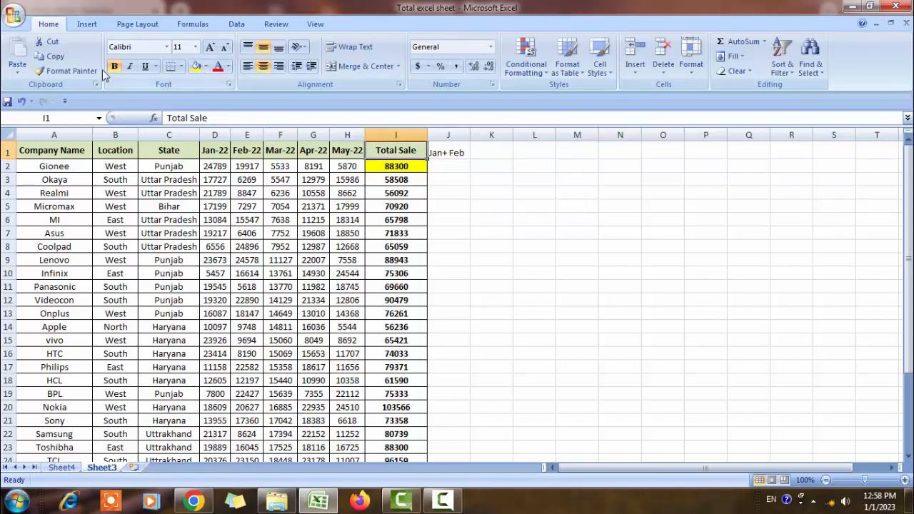
{"action": "left_click", "coordinate": [68, 71]}
{"action": "left_click", "coordinate": [450, 148]}
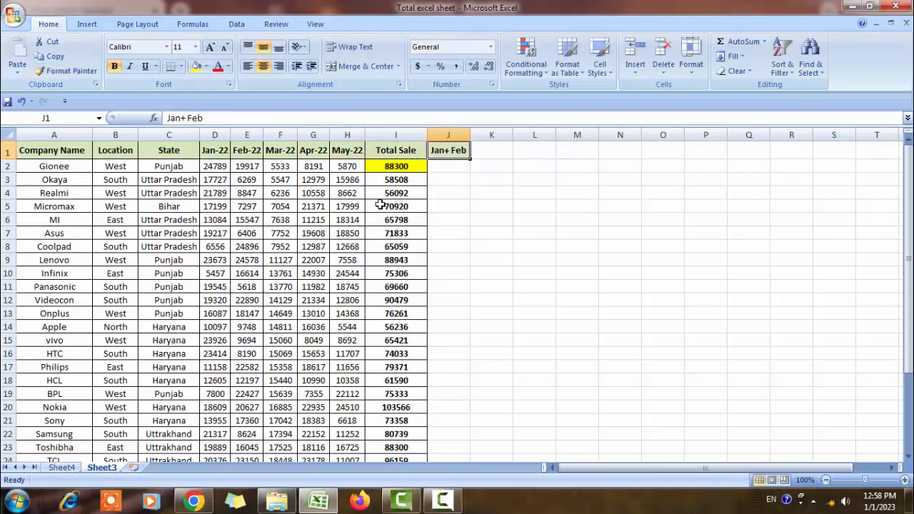
Enter a SUM formula over D2:E2 in cell J2 to add Gionee's Jan-22 and Feb-22 sales
{"action": "key", "text": "Down"}
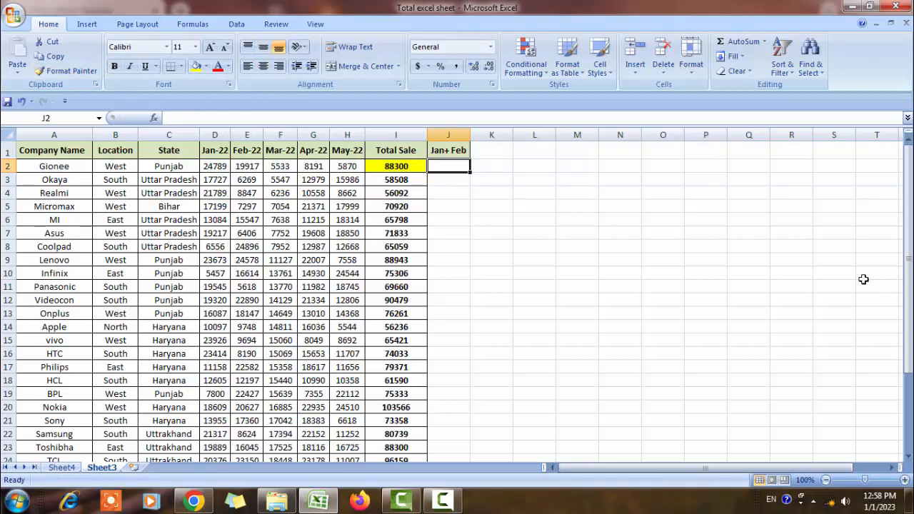
{"action": "type", "text": "=sum"}
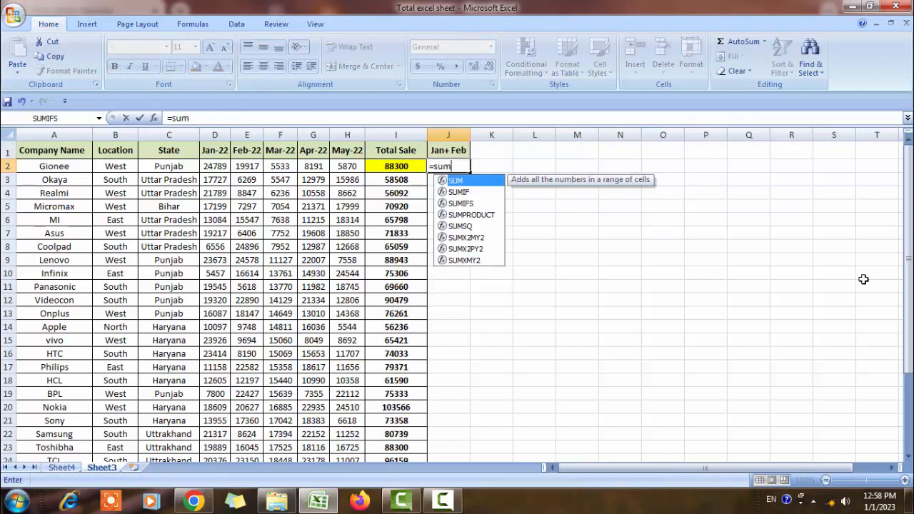
{"action": "key", "text": "Tab"}
{"action": "key", "text": "Left"}
{"action": "key", "text": "Left"}
{"action": "key", "text": "Left"}
{"action": "key", "text": "Left"}
{"action": "key", "text": "Left"}
{"action": "key", "text": "Left"}
{"action": "key", "text": "shift+Right"}
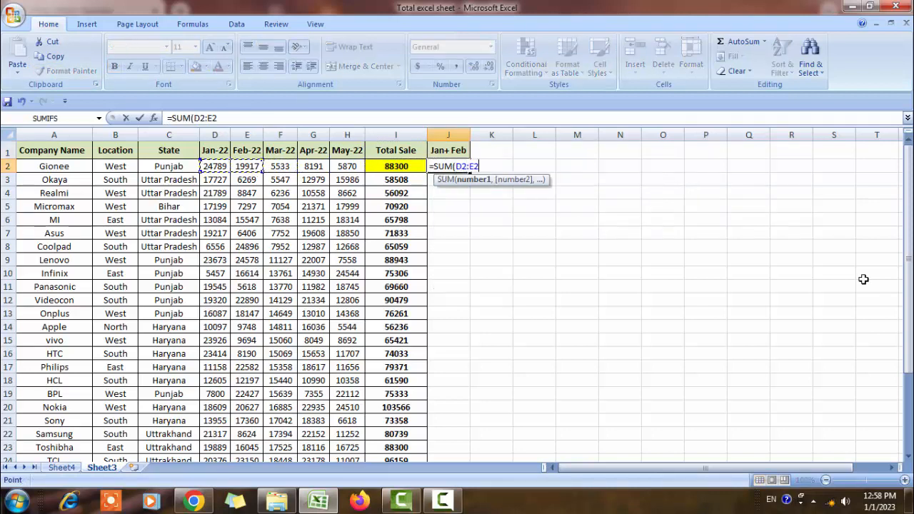
{"action": "key", "text": "Return"}
Fill the SUM formula from J2 down to J32 for every company in the Sheet3 table
{"action": "key", "text": "Up"}
{"action": "key", "text": "Left"}
{"action": "key", "text": "ctrl+Down"}
{"action": "key", "text": "Right"}
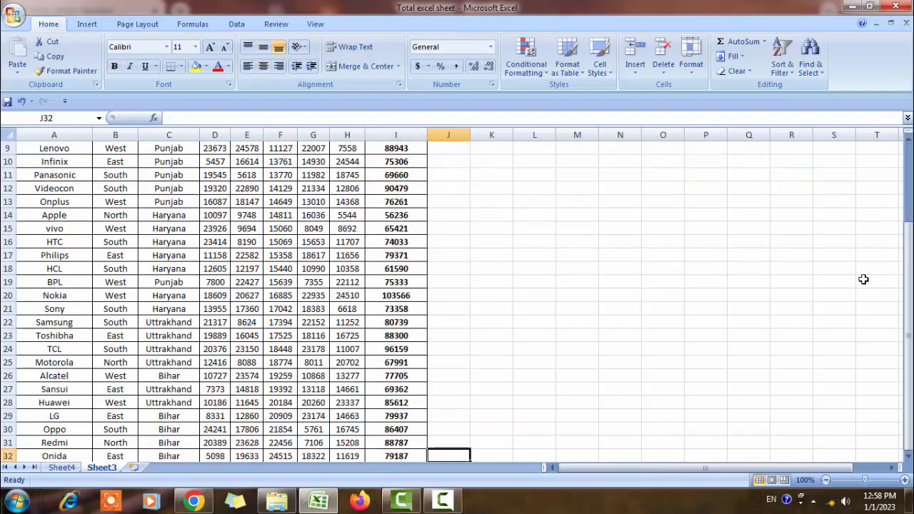
{"action": "key", "text": "ctrl+shift+Up"}
{"action": "key", "text": "ctrl+d"}
{"action": "key", "text": "Down"}
{"action": "key", "text": "Down"}
{"action": "key", "text": "Down"}
{"action": "key", "text": "Up"}
{"action": "key", "text": "Up"}
{"action": "key", "text": "Up"}
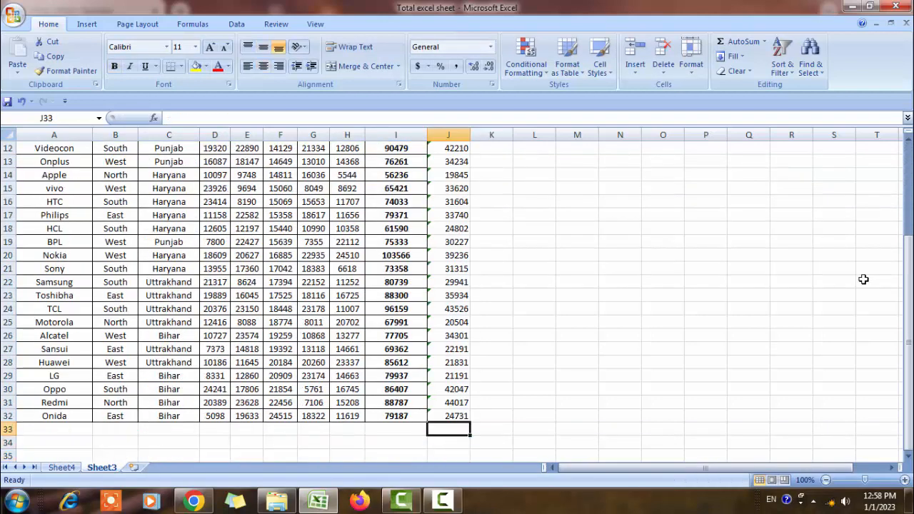
Apply all borders to the whole Sheet3 sales table and bold the values in the Jan+ Feb column
{"action": "key", "text": "ctrl+Up"}
{"action": "key", "text": "Left"}
{"action": "key", "text": "ctrl+a"}
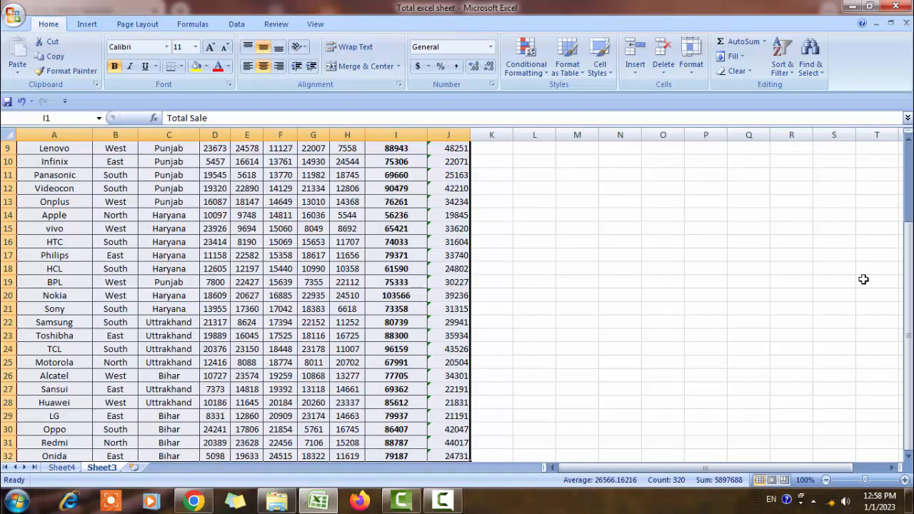
{"action": "left_click", "coordinate": [181, 66]}
{"action": "left_click", "coordinate": [238, 186]}
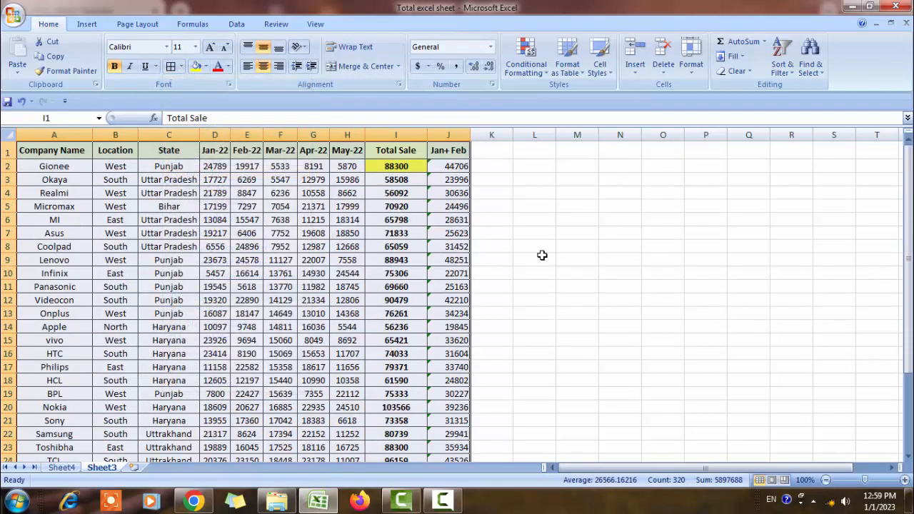
Review the Jan+ Feb column on Sheet3 from the header down to the last company row
{"action": "left_click", "coordinate": [540, 257]}
{"action": "left_click", "coordinate": [454, 169]}
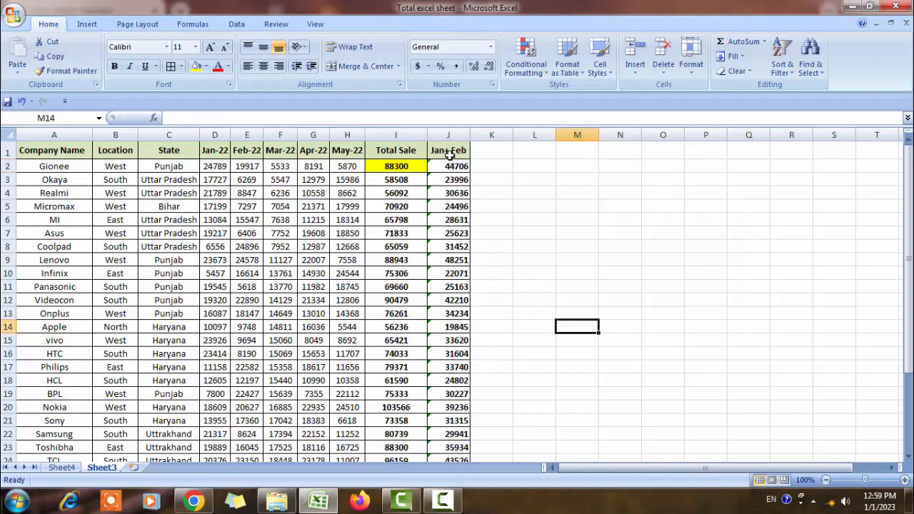
{"action": "scroll", "coordinate": [457, 214], "scroll_direction": "down", "scroll_amount": 4}
{"action": "scroll", "coordinate": [457, 225], "scroll_direction": "down", "scroll_amount": 8}
{"action": "scroll", "coordinate": [462, 229], "scroll_direction": "up", "scroll_amount": 12}
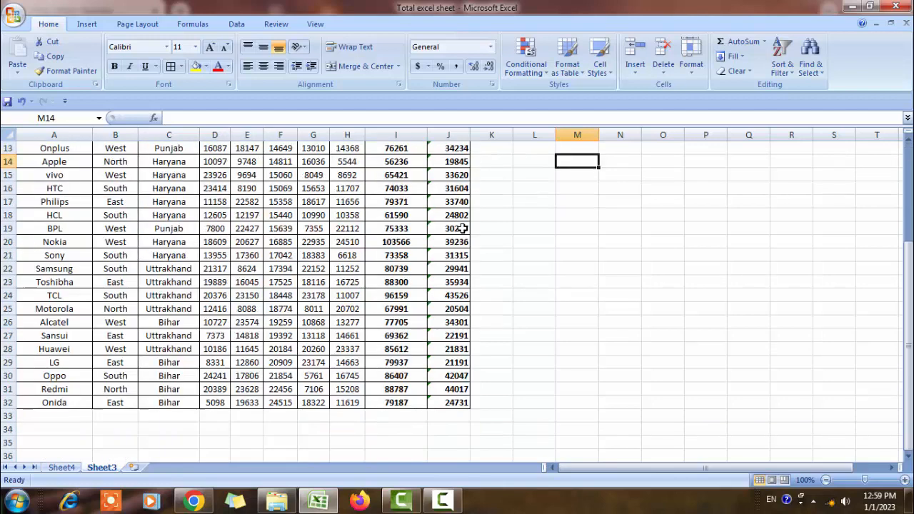
Try to bring the new Jan+ Feb column into the Sheet4 PivotTable by refreshing it repeatedly
{"action": "left_click", "coordinate": [62, 468]}
{"action": "left_click", "coordinate": [261, 271]}
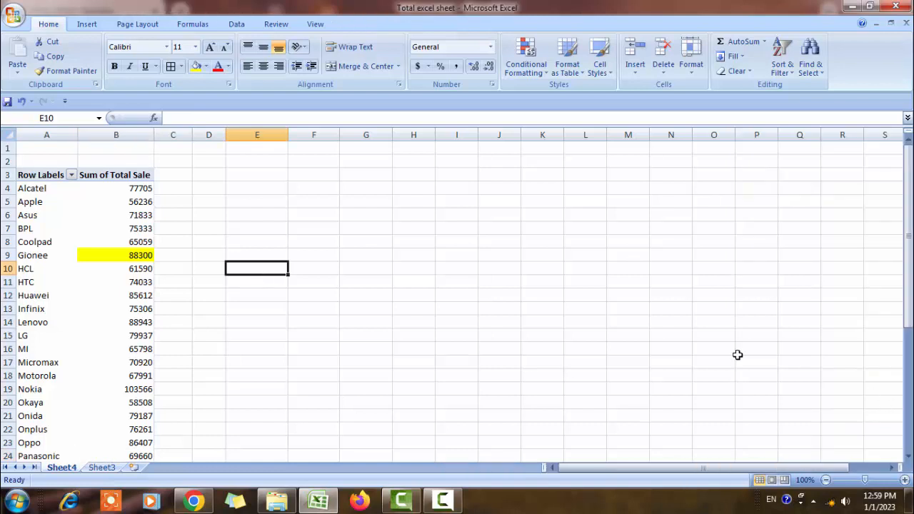
{"action": "left_click", "coordinate": [109, 232]}
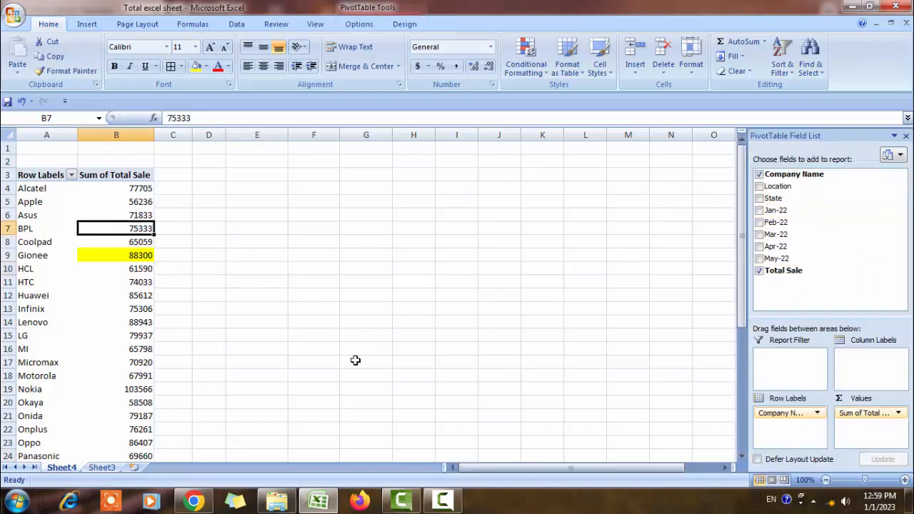
{"action": "right_click", "coordinate": [99, 297]}
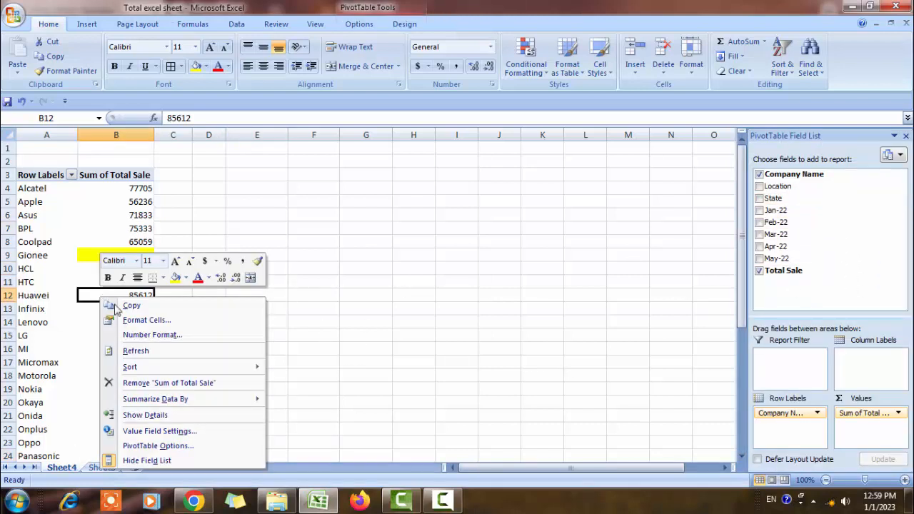
{"action": "left_click", "coordinate": [147, 351]}
{"action": "left_click", "coordinate": [96, 204]}
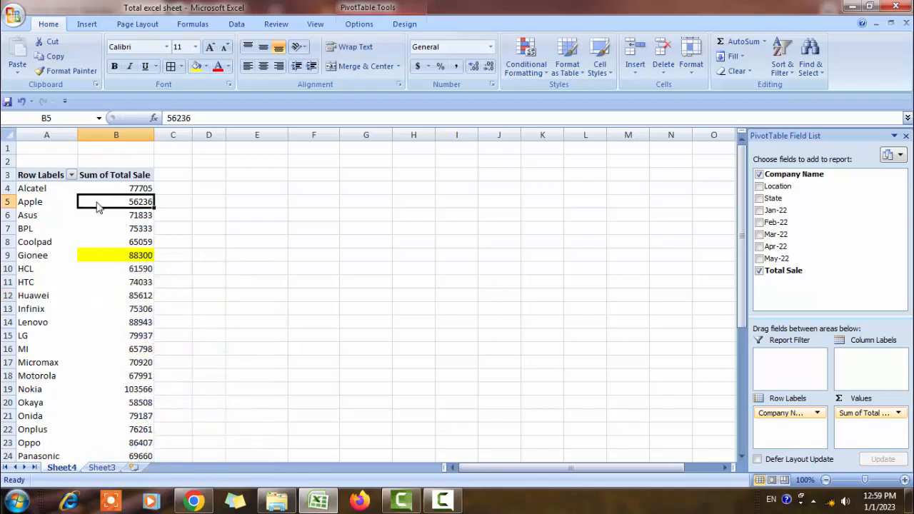
{"action": "right_click", "coordinate": [97, 203]}
{"action": "left_click", "coordinate": [139, 258]}
{"action": "left_click", "coordinate": [101, 243]}
{"action": "left_click", "coordinate": [113, 309]}
{"action": "right_click", "coordinate": [89, 213]}
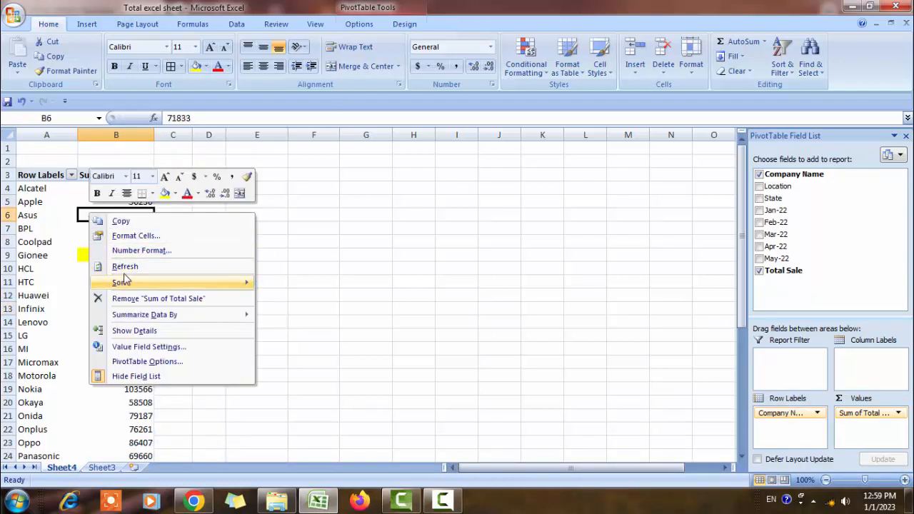
{"action": "left_click", "coordinate": [103, 266]}
Compare the column headers in the Sheet3 source table with the fields available to the Sheet4 PivotTable
{"action": "left_click", "coordinate": [357, 24]}
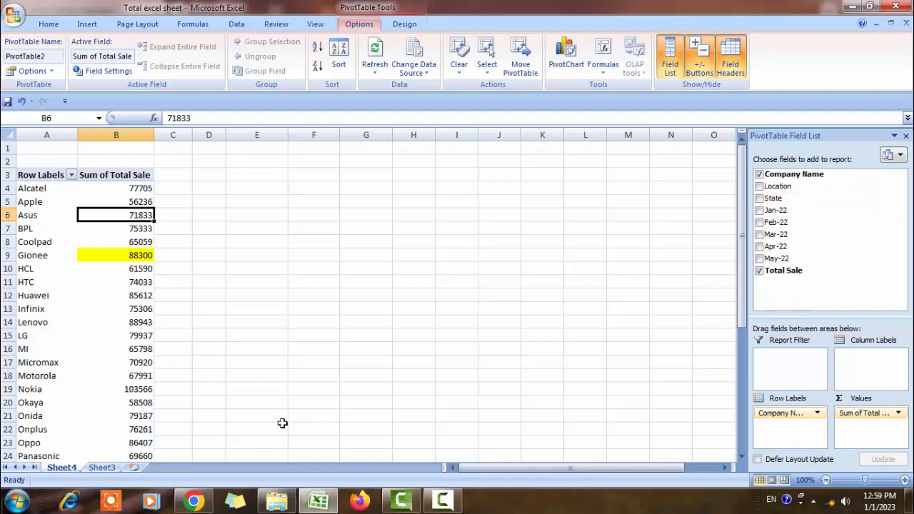
{"action": "left_click", "coordinate": [102, 468]}
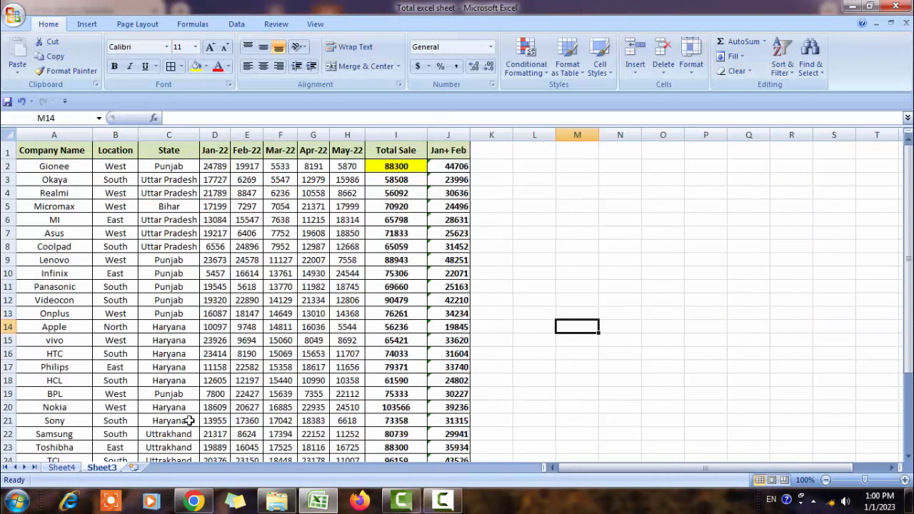
{"action": "left_click", "coordinate": [61, 467]}
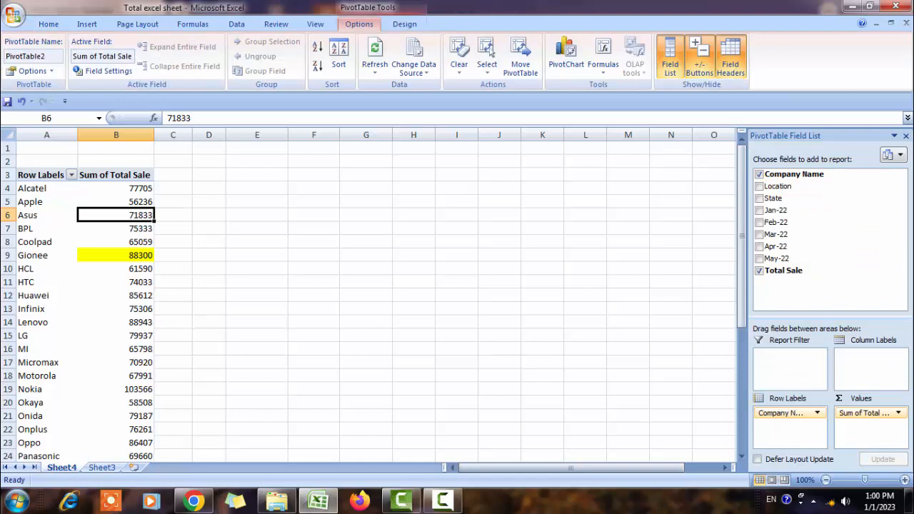
{"action": "left_click", "coordinate": [102, 468]}
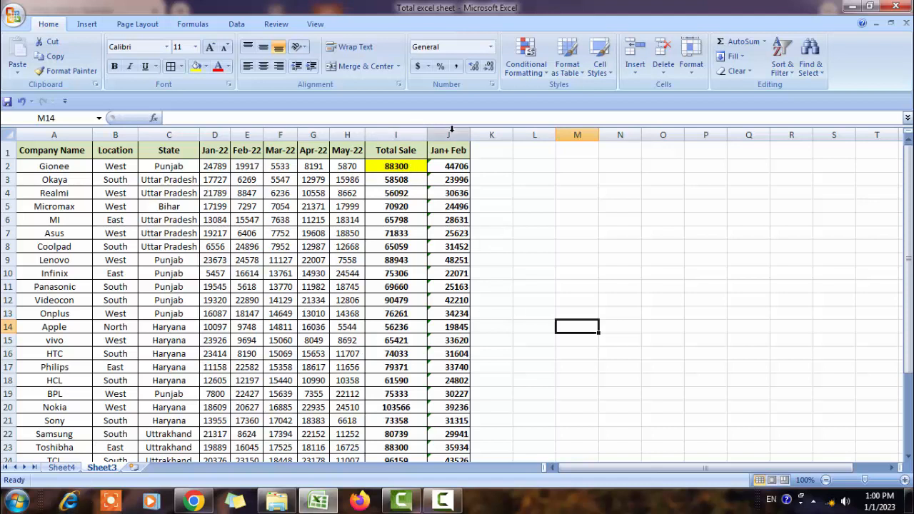
{"action": "left_click", "coordinate": [62, 467]}
{"action": "left_click", "coordinate": [85, 349]}
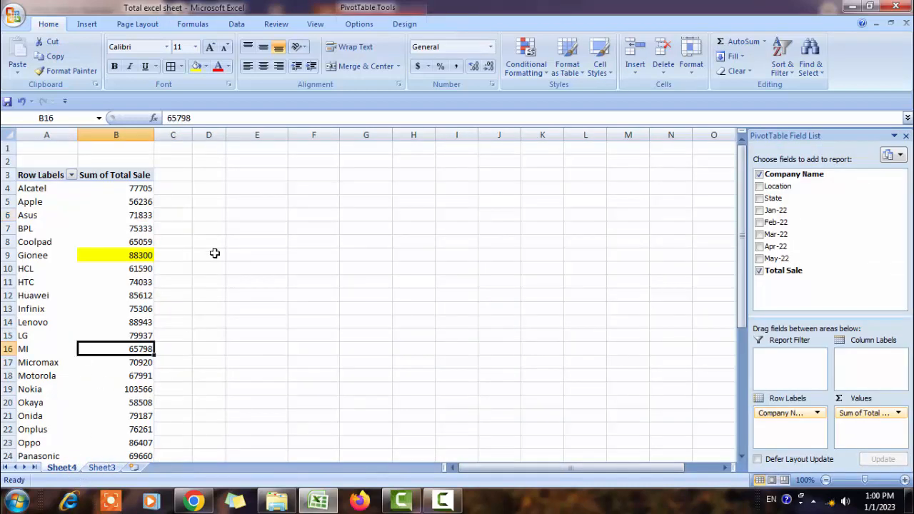
{"action": "left_click", "coordinate": [85, 218]}
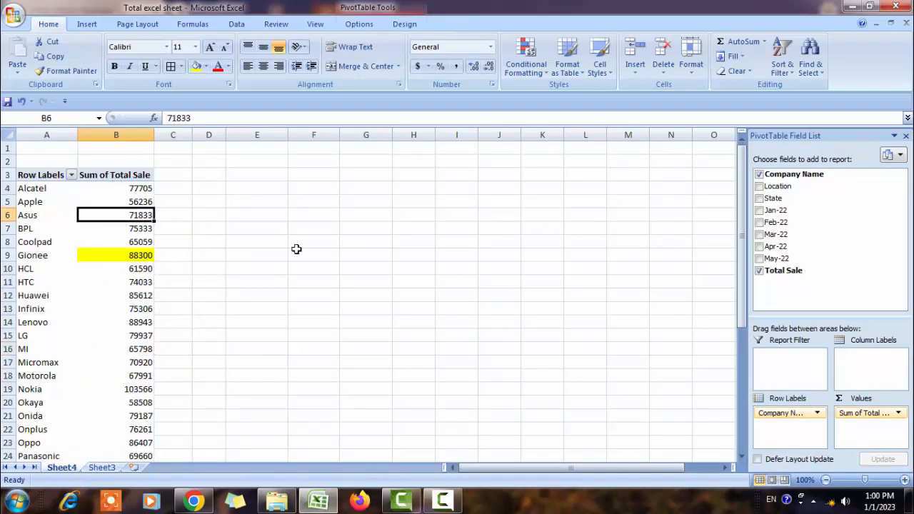
Open the data source settings of the Sheet4 PivotTable and check which Sheet3 rows and columns the source range covers
{"action": "left_click", "coordinate": [366, 242]}
{"action": "left_click", "coordinate": [63, 227]}
{"action": "left_click", "coordinate": [103, 216]}
{"action": "left_click", "coordinate": [371, 29]}
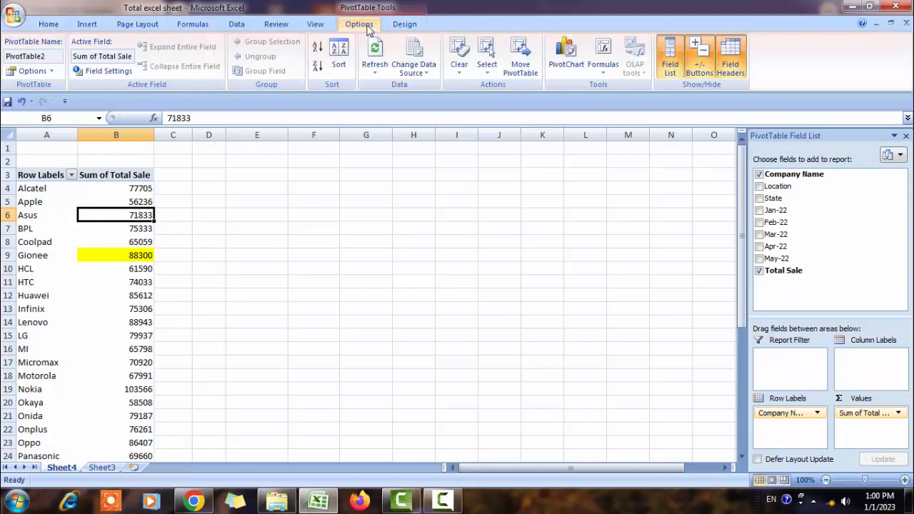
{"action": "left_click", "coordinate": [418, 52]}
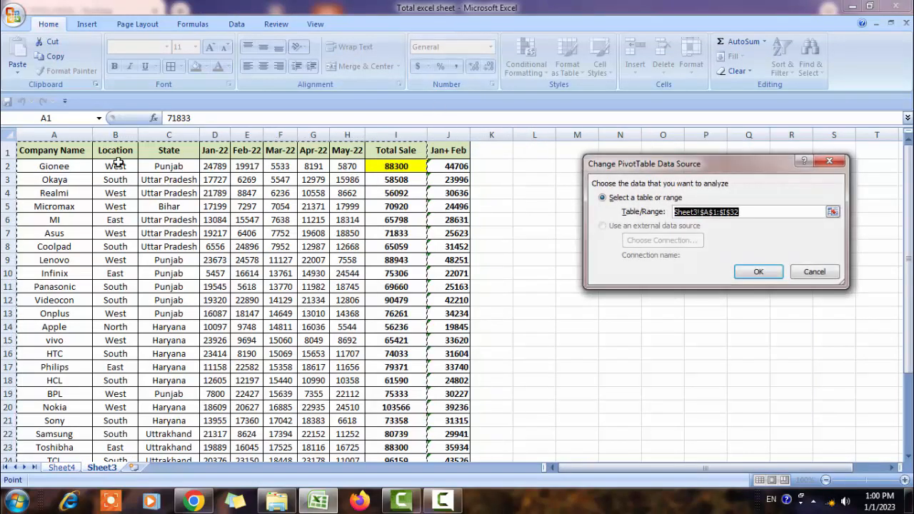
{"action": "scroll", "coordinate": [194, 261], "scroll_direction": "down", "scroll_amount": 5}
{"action": "scroll", "coordinate": [194, 261], "scroll_direction": "down", "scroll_amount": 3}
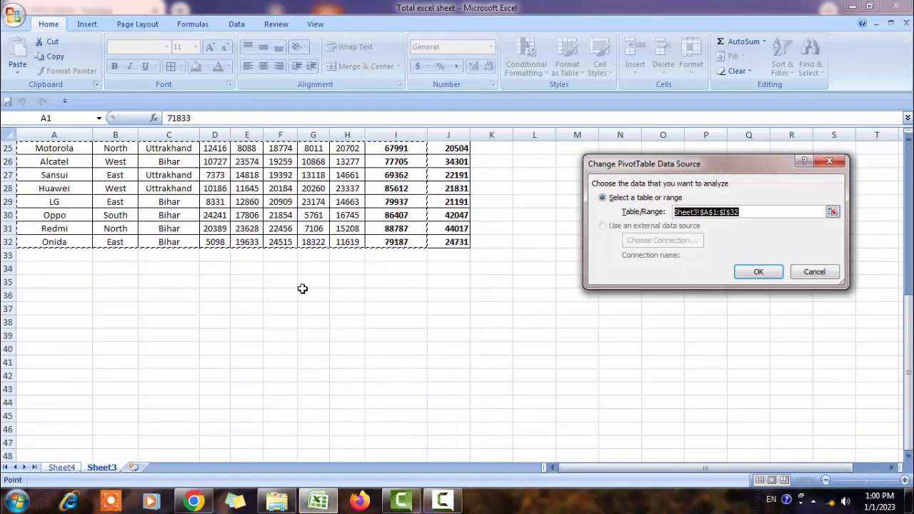
{"action": "scroll", "coordinate": [335, 275], "scroll_direction": "up", "scroll_amount": 4}
{"action": "scroll", "coordinate": [344, 274], "scroll_direction": "up", "scroll_amount": 4}
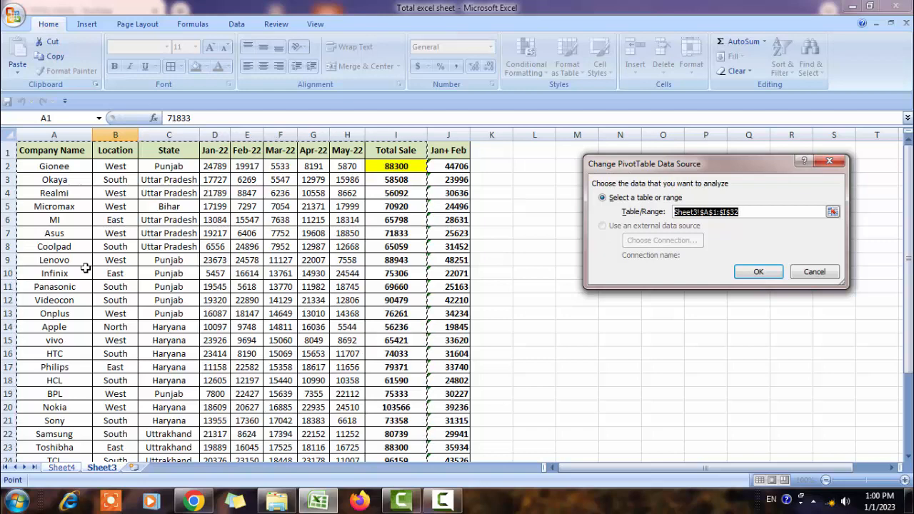
Extend the PivotTable's source range to Sheet3!$A$1:$J$32 so it includes the Jan+ Feb column, and apply it
{"action": "key", "text": "shift+Right"}
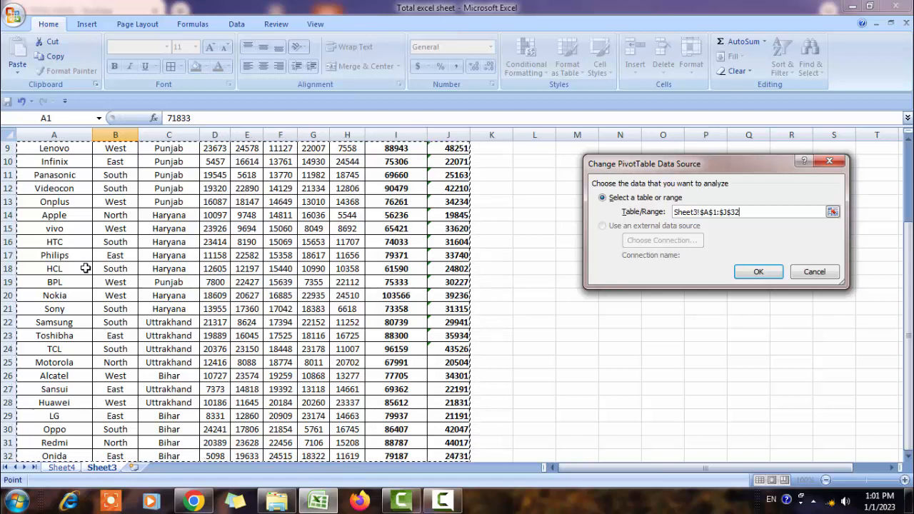
{"action": "scroll", "coordinate": [364, 326], "scroll_direction": "up", "scroll_amount": 3}
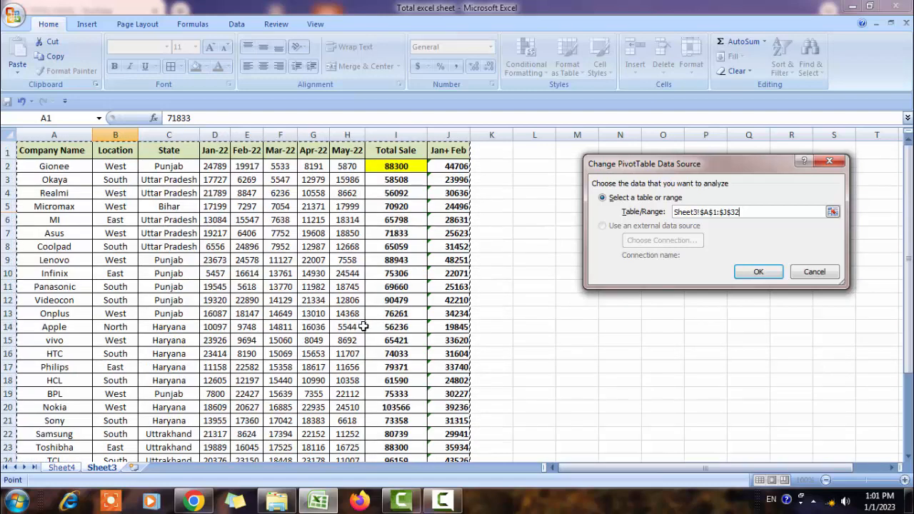
{"action": "scroll", "coordinate": [364, 326], "scroll_direction": "down", "scroll_amount": 10}
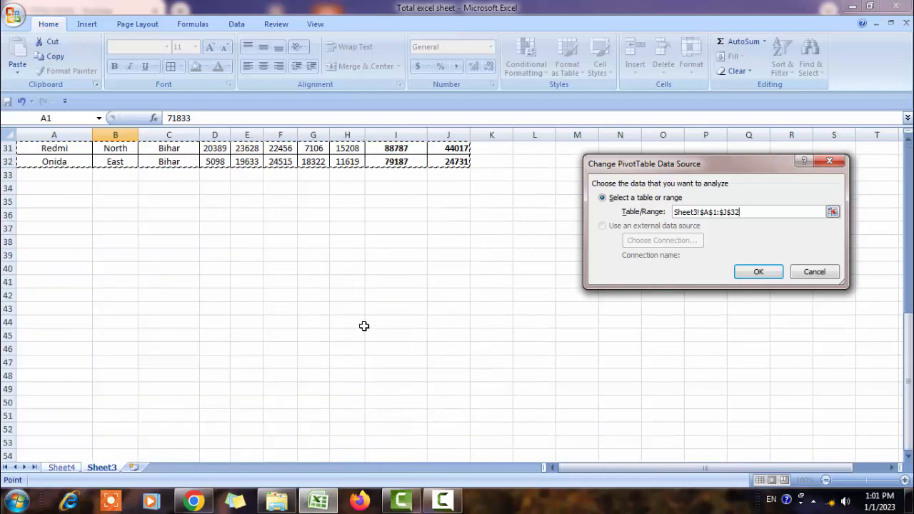
{"action": "scroll", "coordinate": [363, 326], "scroll_direction": "up", "scroll_amount": 10}
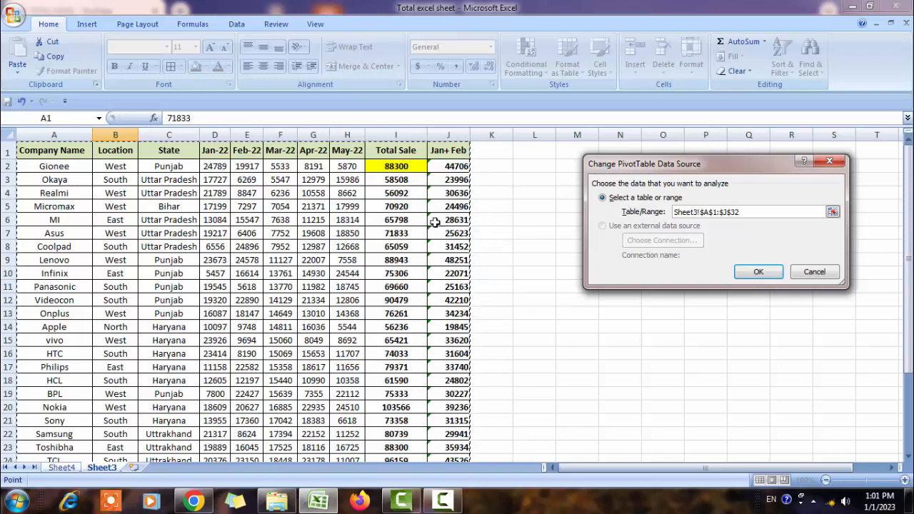
{"action": "scroll", "coordinate": [361, 269], "scroll_direction": "down", "scroll_amount": 7}
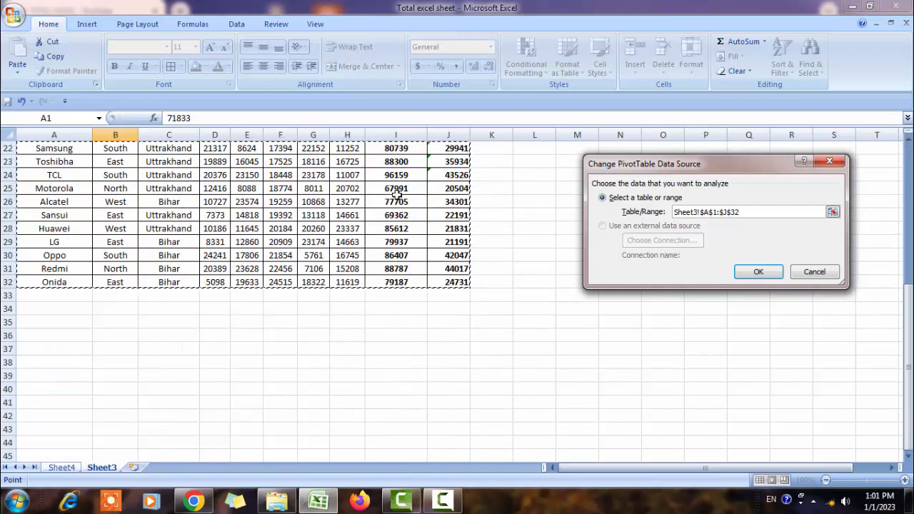
{"action": "left_click", "coordinate": [750, 276]}
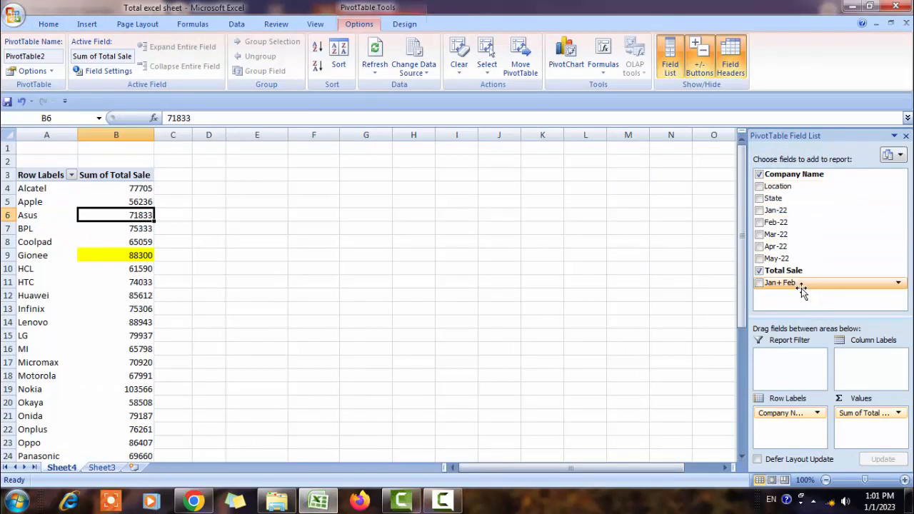
Add the Jan+ Feb field to the PivotTable as a second summed value beside Total Sale
{"action": "left_click", "coordinate": [759, 283]}
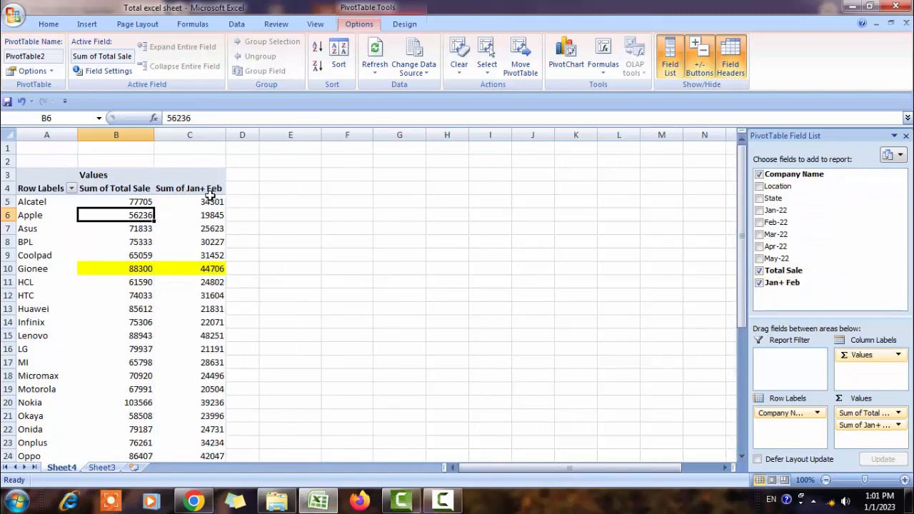
{"action": "mouse_move", "coordinate": [210, 205]}
{"action": "scroll", "coordinate": [371, 278], "scroll_direction": "down", "scroll_amount": 1}
{"action": "scroll", "coordinate": [371, 277], "scroll_direction": "up", "scroll_amount": 1}
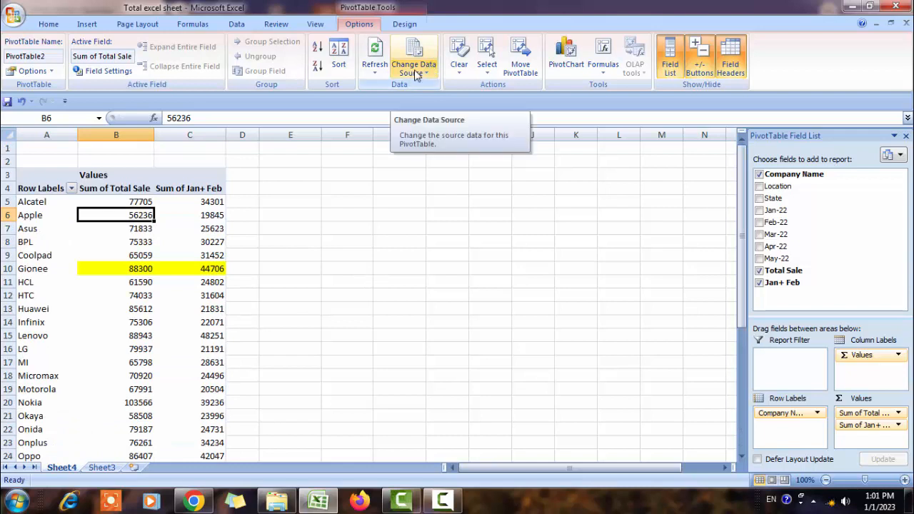
Compare the Total Sale and Jan+ Feb sums in the Sheet4 PivotTable with the source table on Sheet3
{"action": "left_click", "coordinate": [61, 25]}
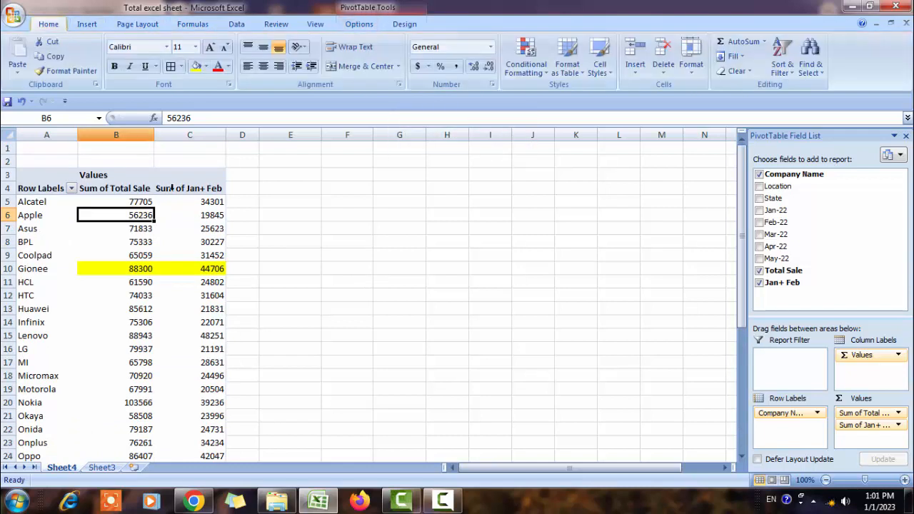
{"action": "left_click", "coordinate": [330, 269]}
{"action": "left_click", "coordinate": [86, 228]}
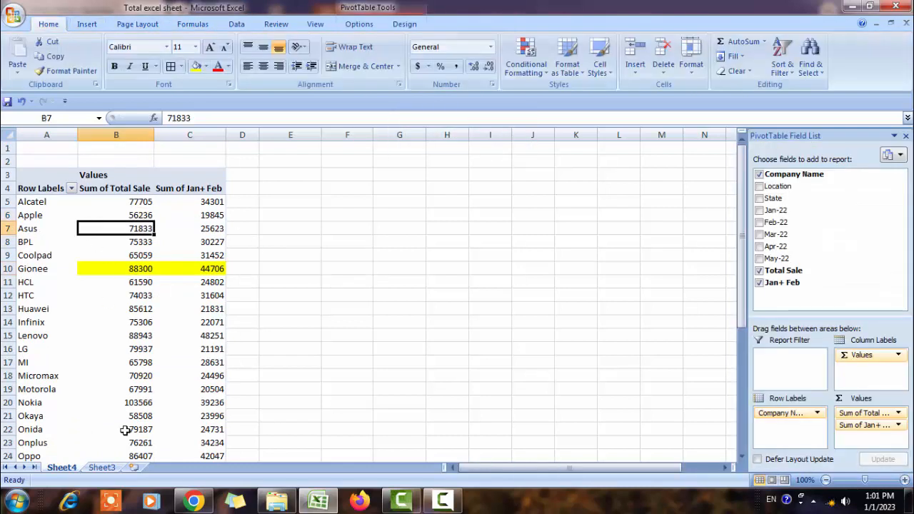
{"action": "left_click", "coordinate": [101, 467]}
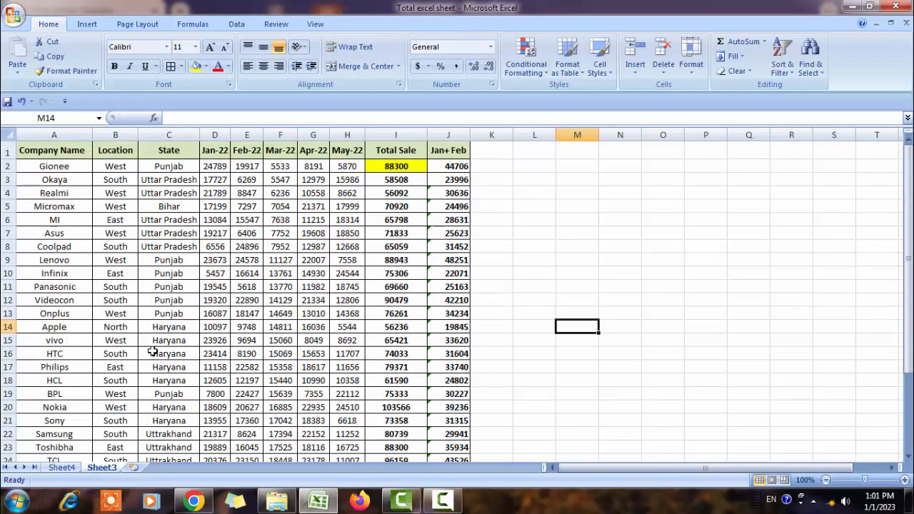
{"action": "left_click", "coordinate": [62, 467]}
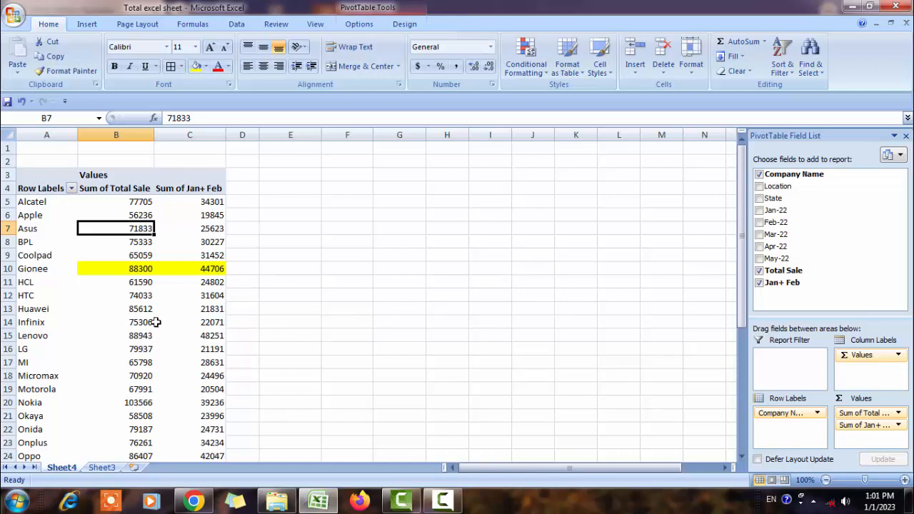
{"action": "scroll", "coordinate": [127, 323], "scroll_direction": "down", "scroll_amount": 5}
{"action": "scroll", "coordinate": [126, 324], "scroll_direction": "up", "scroll_amount": 5}
{"action": "mouse_move", "coordinate": [126, 323]}
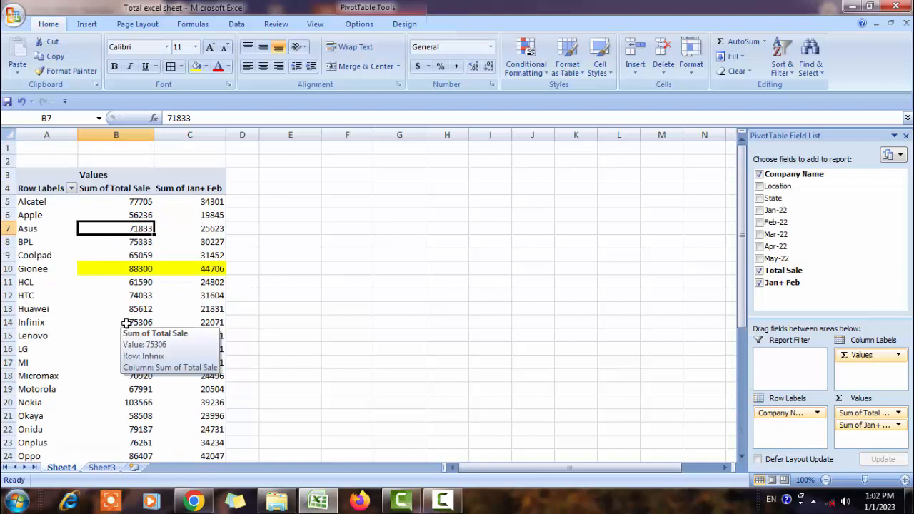